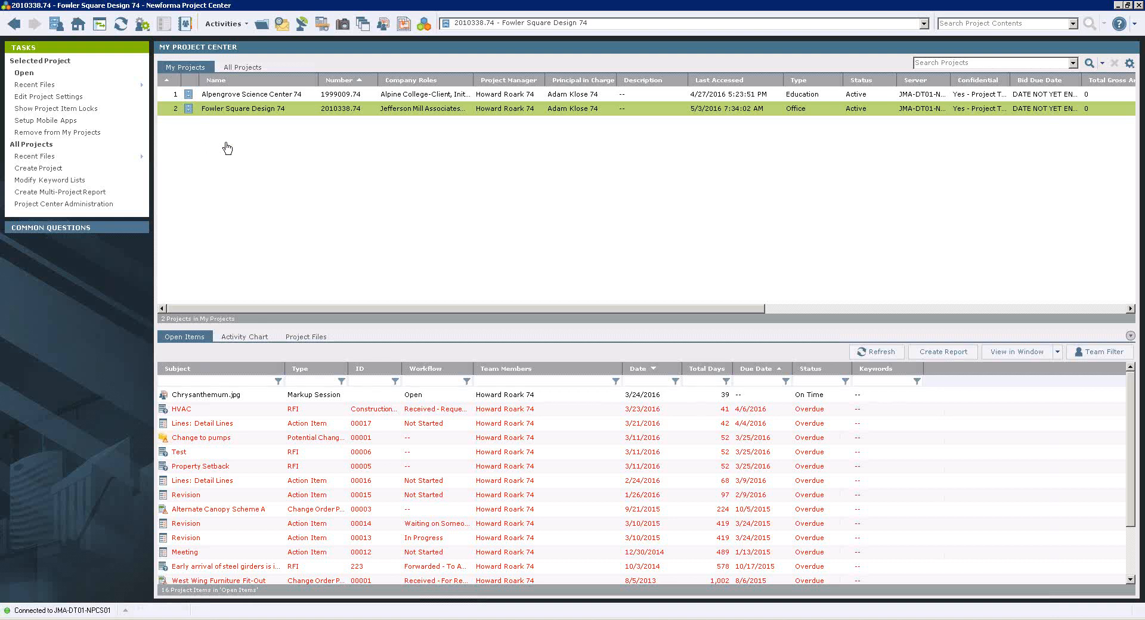
# Open the Fowler Square Design 74 project, look at its Document Control record documents, and return to the project home.
pyautogui.doubleClick(263, 110)
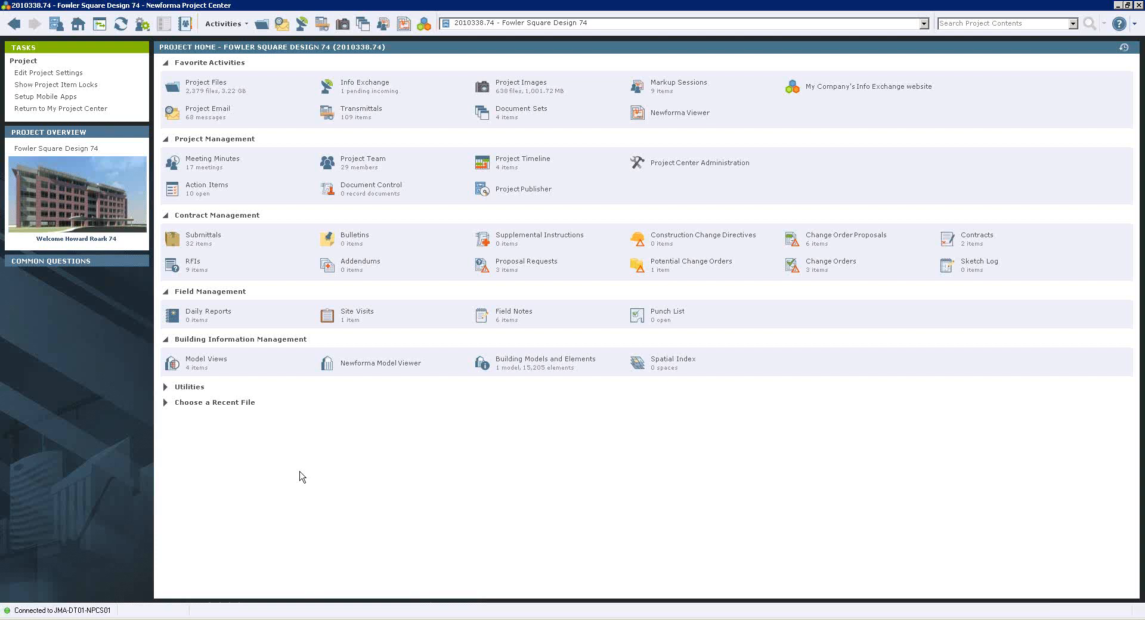
pyautogui.click(369, 186)
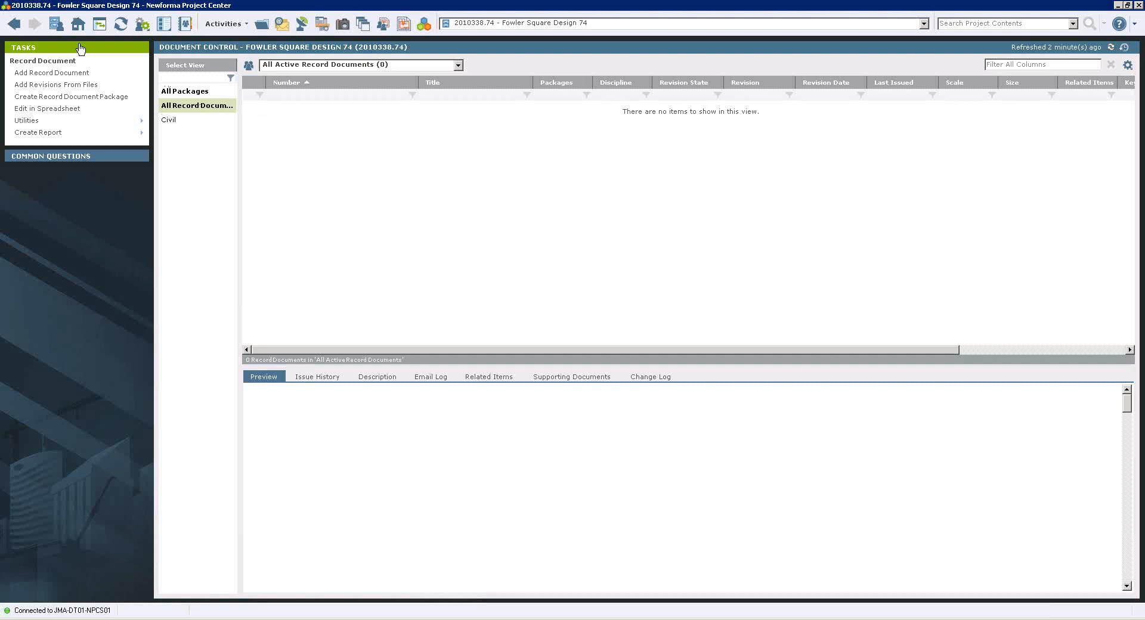
pyautogui.click(78, 23)
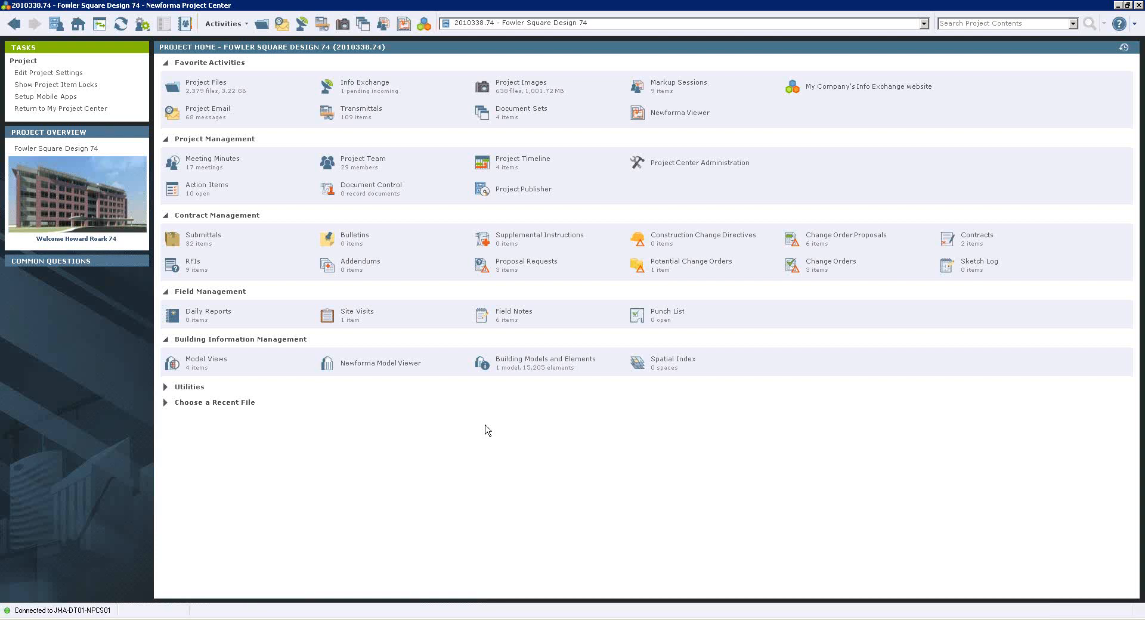
# Review in the preferences which Autodesk Revit installations have the Newforma Project Information Link enabled.
pyautogui.click(142, 24)
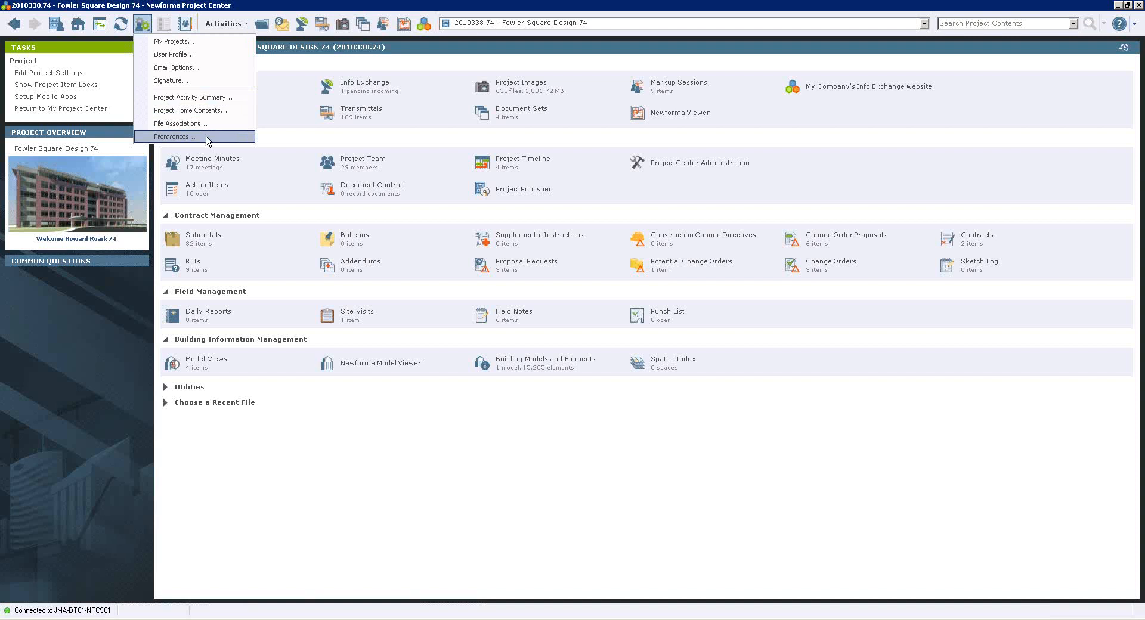
pyautogui.click(179, 137)
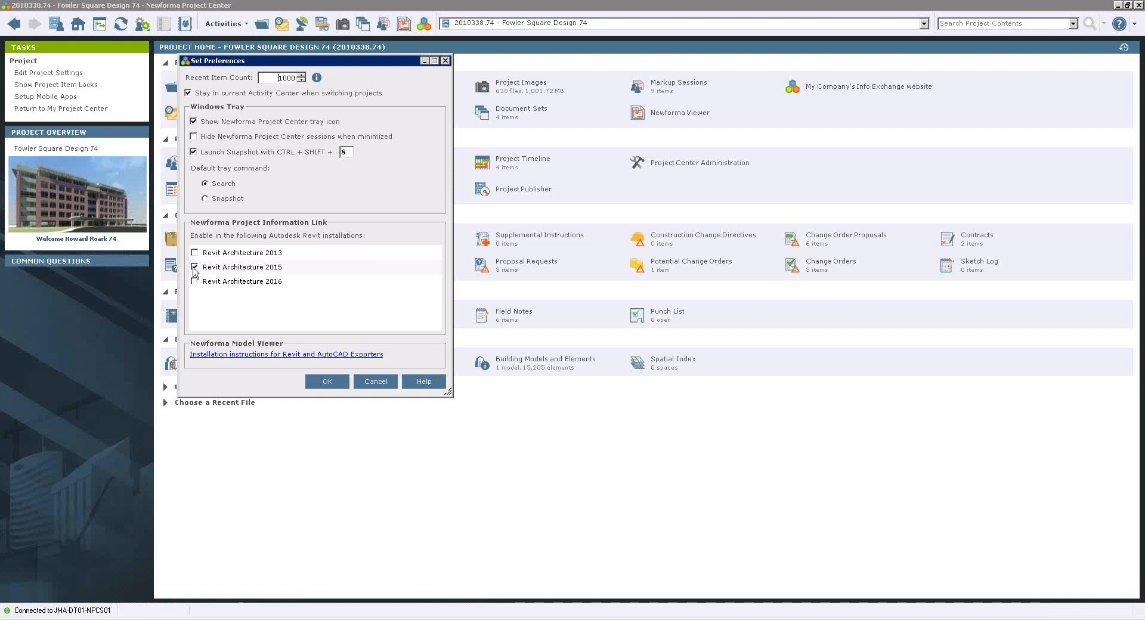
pyautogui.click(322, 382)
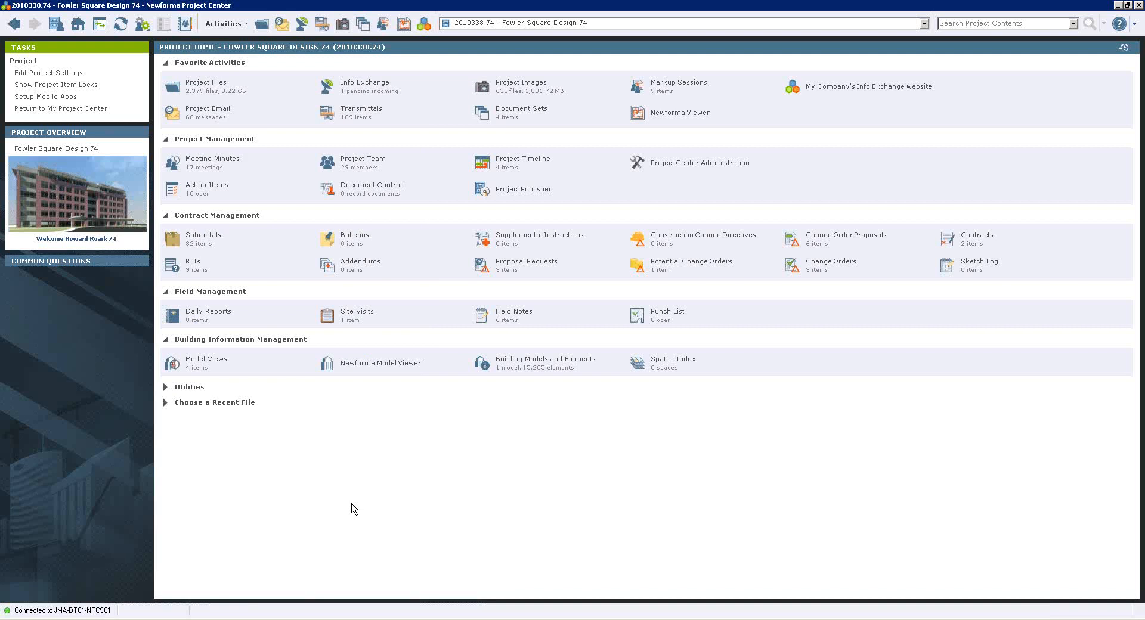
pyautogui.click(142, 25)
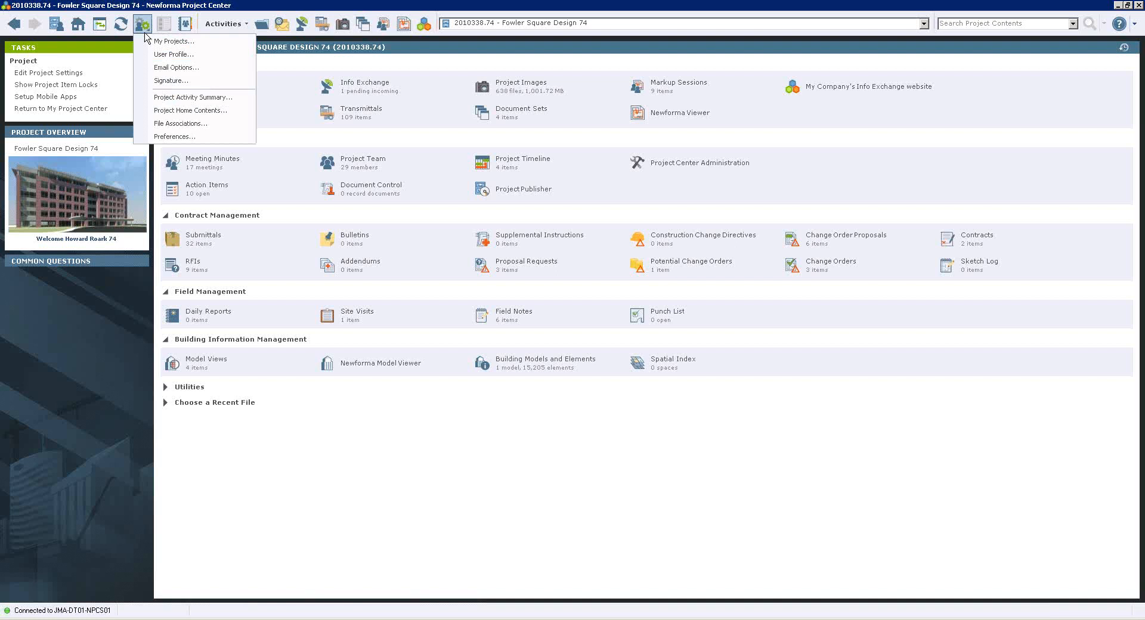
pyautogui.click(201, 142)
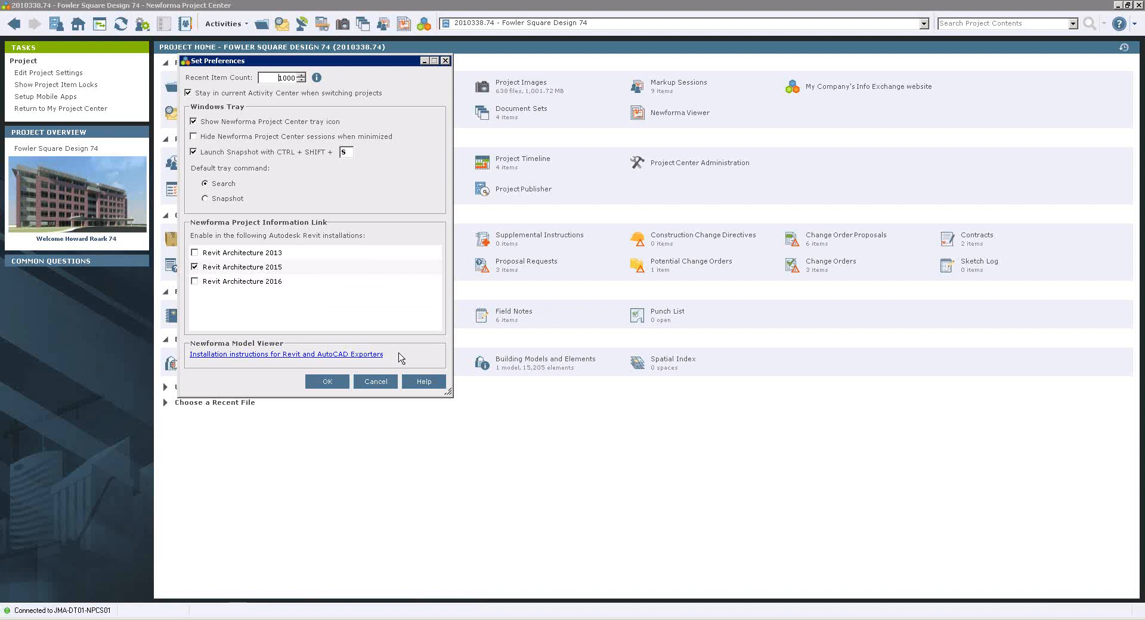
pyautogui.click(369, 383)
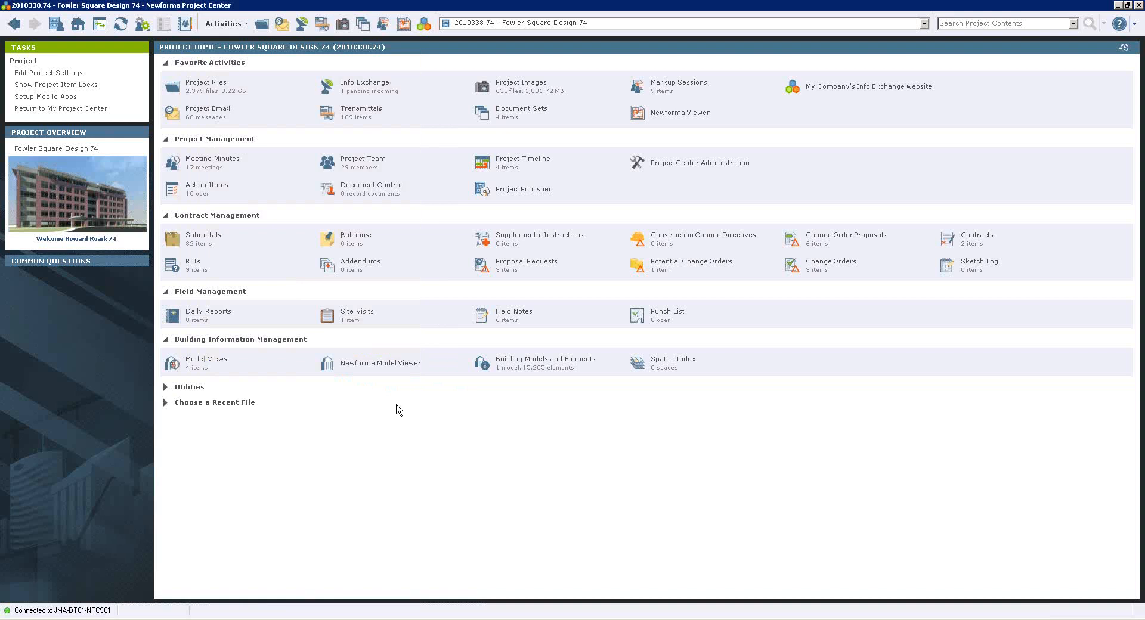
# Collapse the Field Management section and open Building Models and Elements under Building Information Management.
pyautogui.click(166, 340)
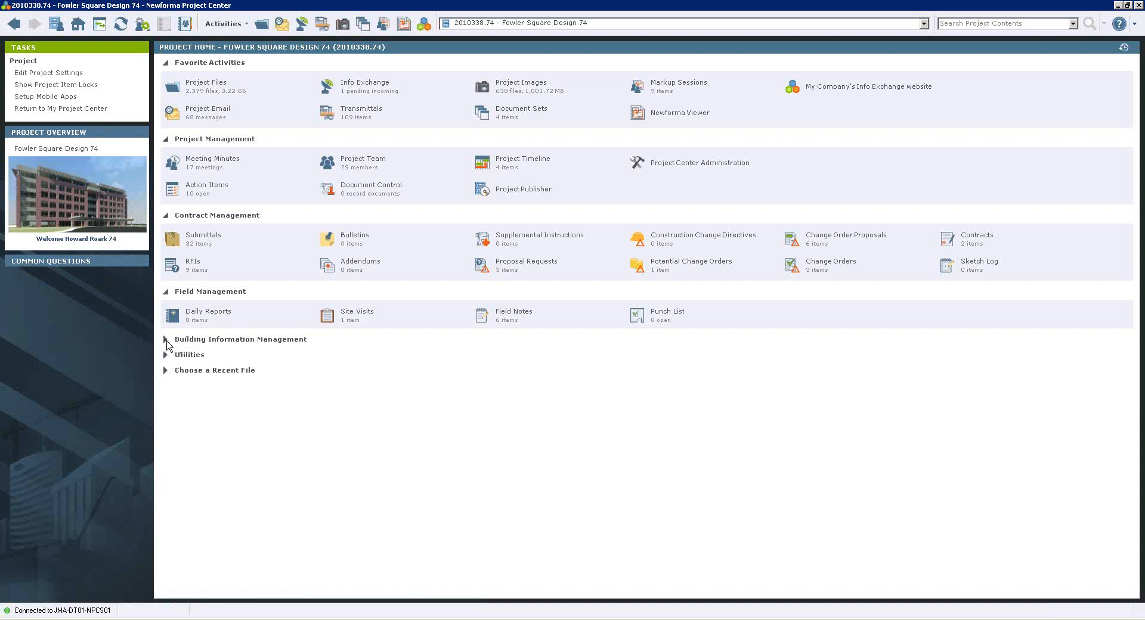
pyautogui.click(166, 292)
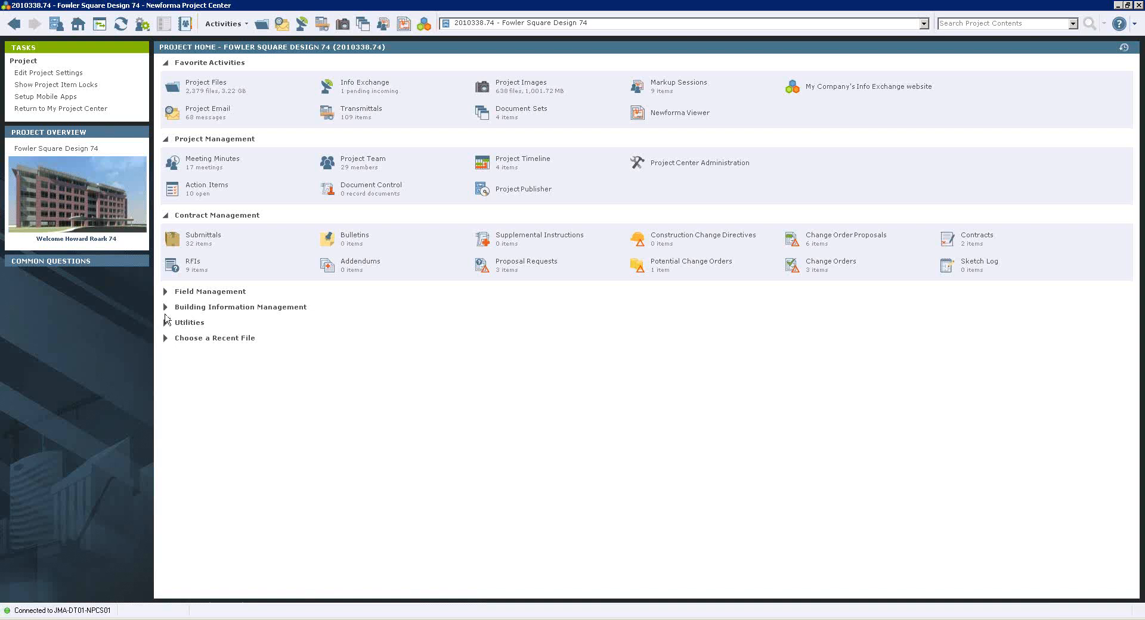
pyautogui.click(165, 308)
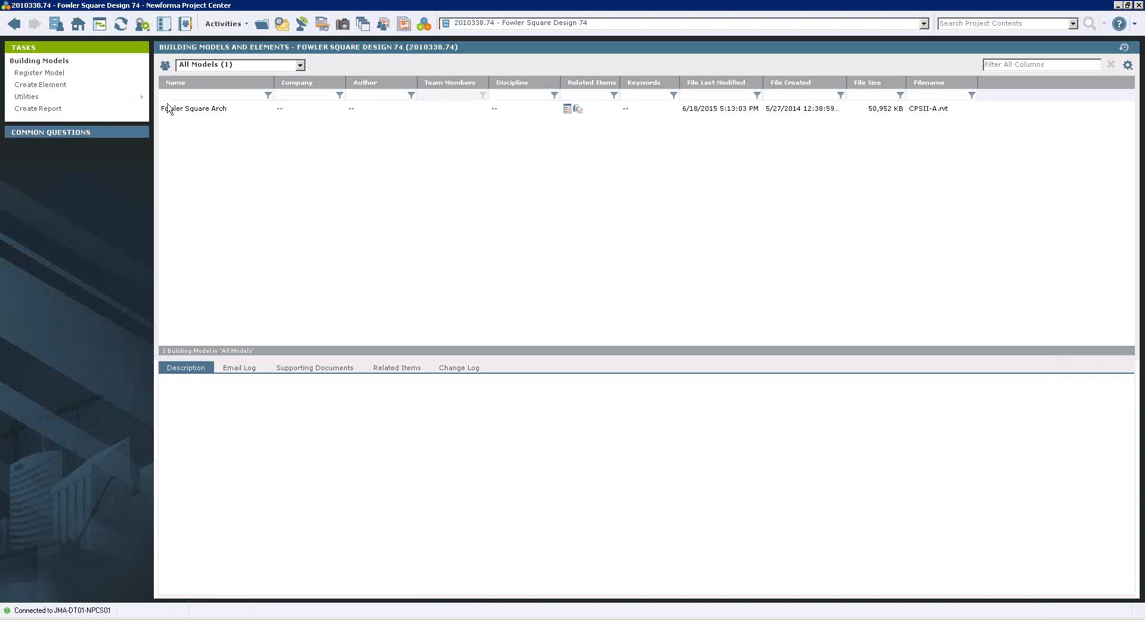
# View the form for registering a building model and its model file browser, and close both without registering anything.
pyautogui.click(241, 107)
pyautogui.click(51, 74)
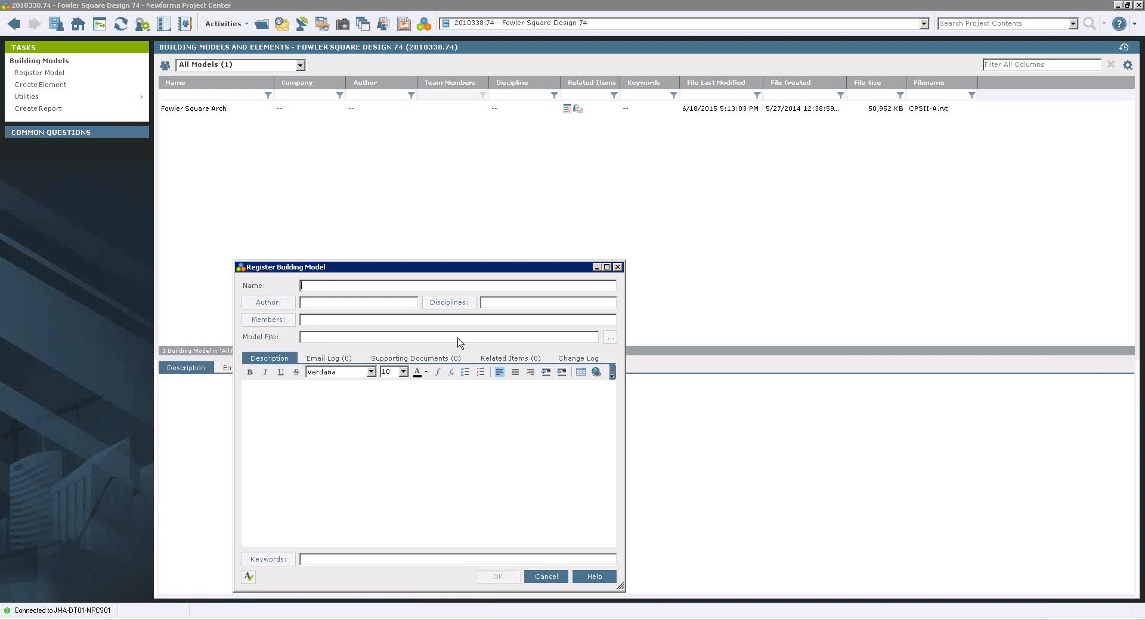
pyautogui.click(610, 338)
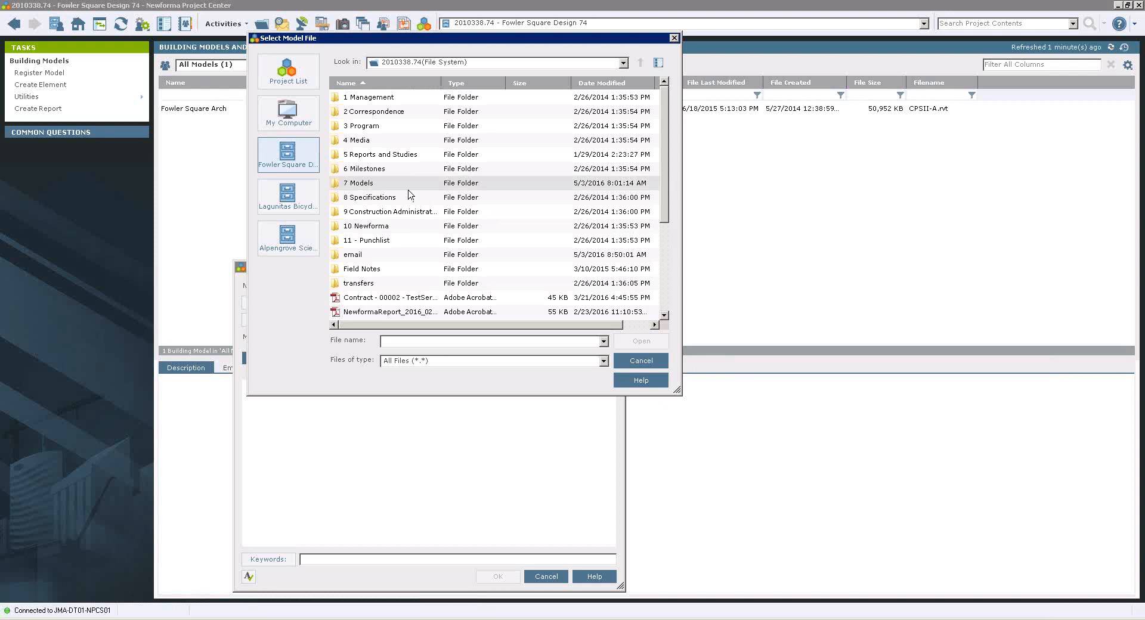
pyautogui.click(641, 361)
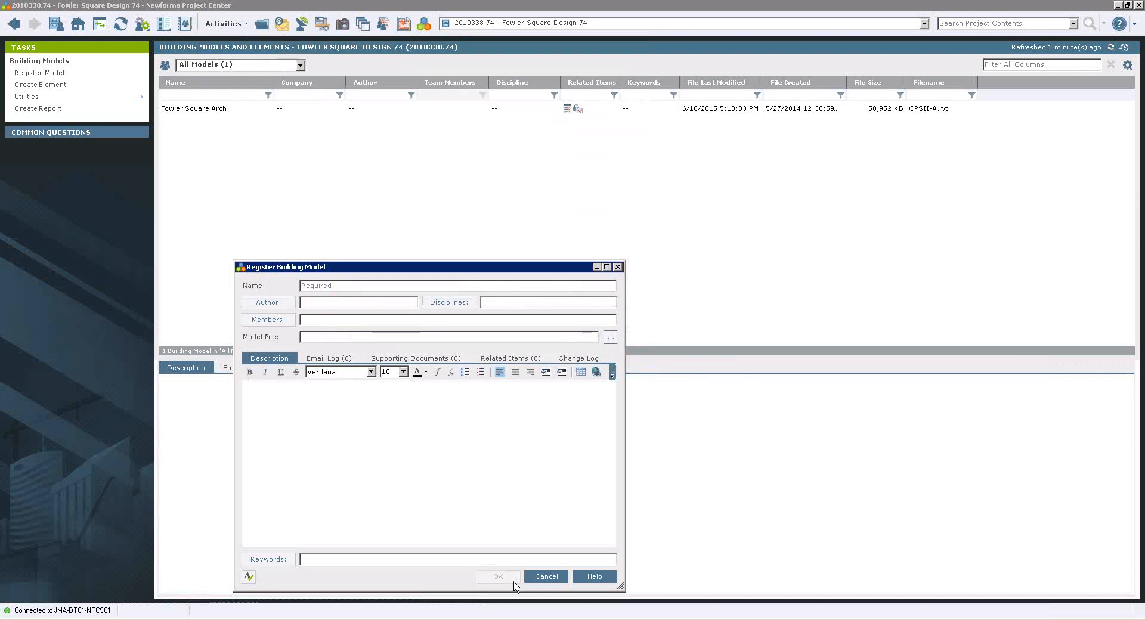
pyautogui.click(546, 574)
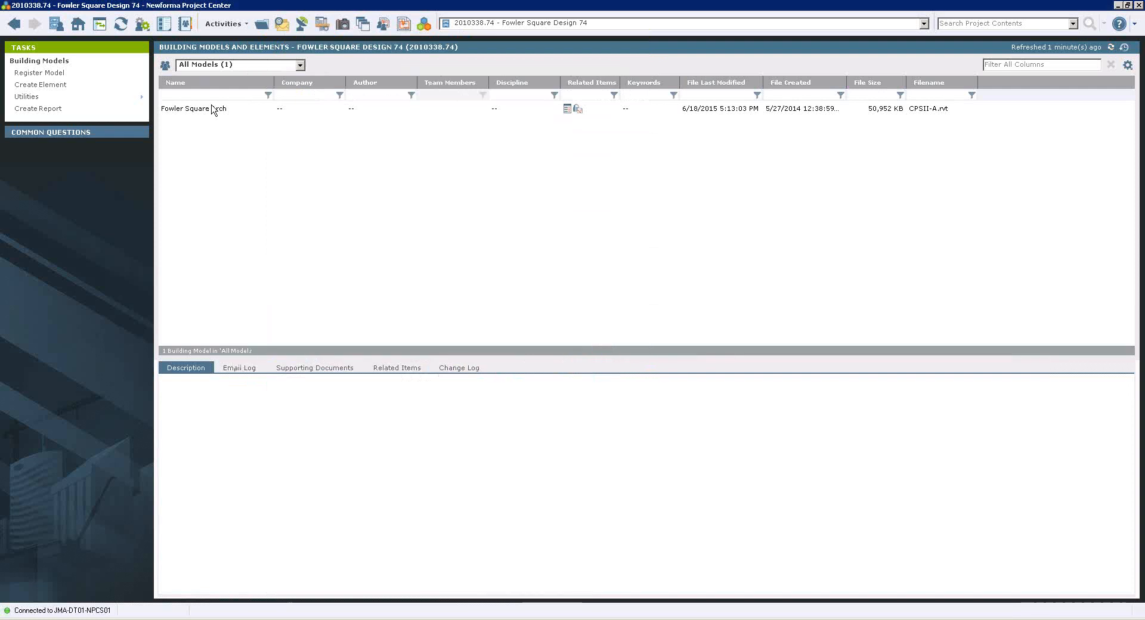
# Open the Fowler Square Arch building model with Autodesk Revit, proceeding with the selected Revit project file.
pyautogui.click(215, 112)
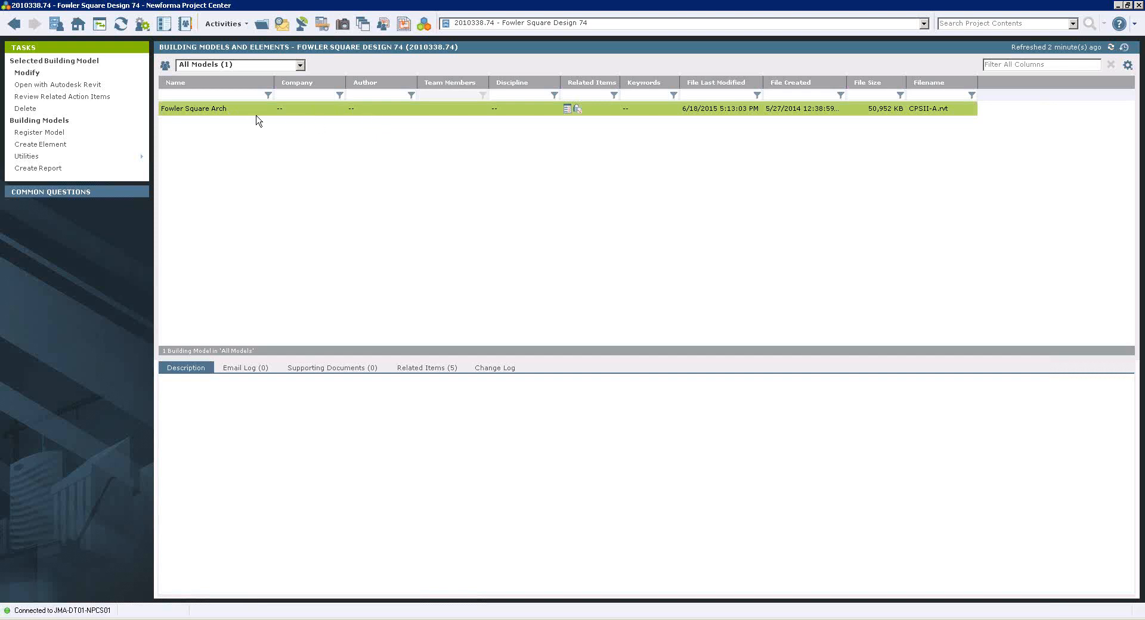
pyautogui.click(68, 85)
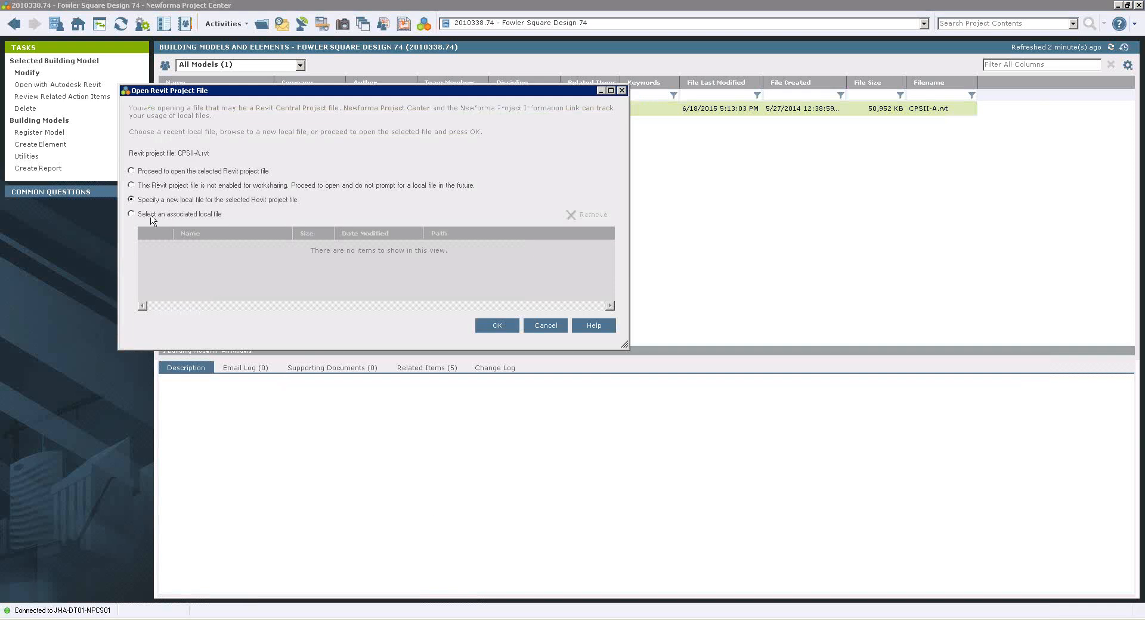
pyautogui.click(132, 172)
pyautogui.click(497, 326)
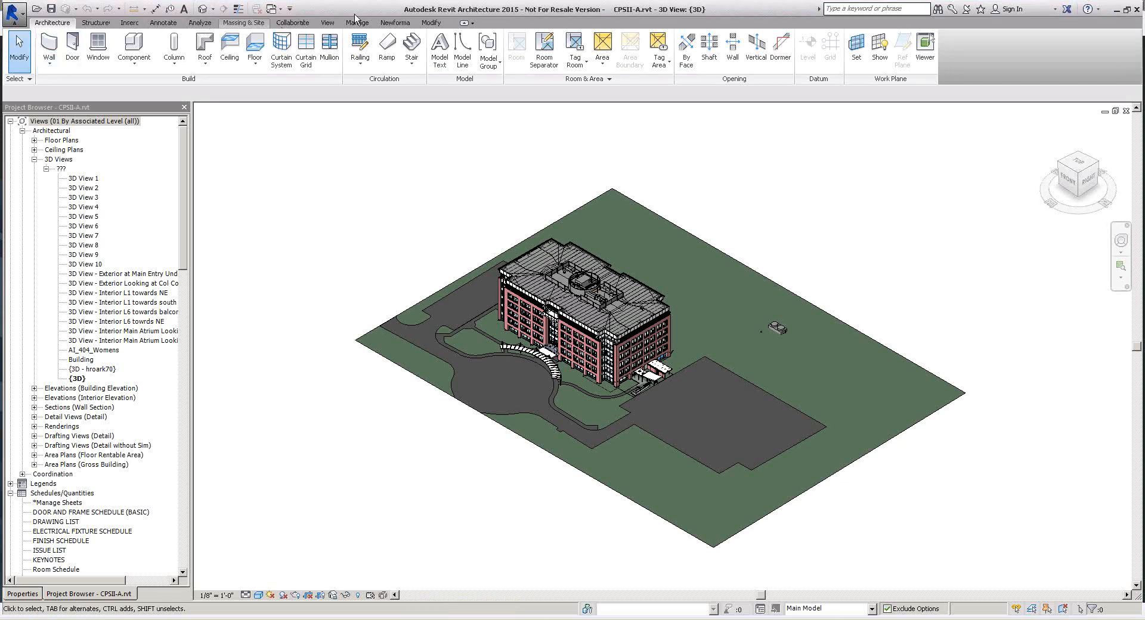
# Start publishing sheets to PDF from Newforma's Document Control commands in Revit.
pyautogui.click(404, 26)
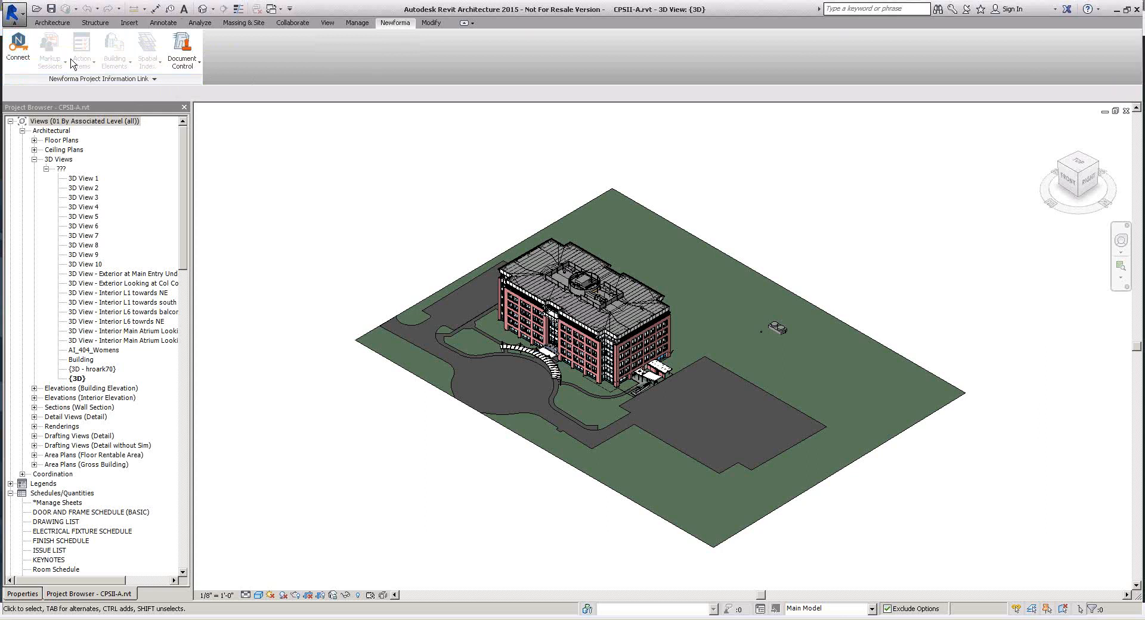
pyautogui.click(19, 49)
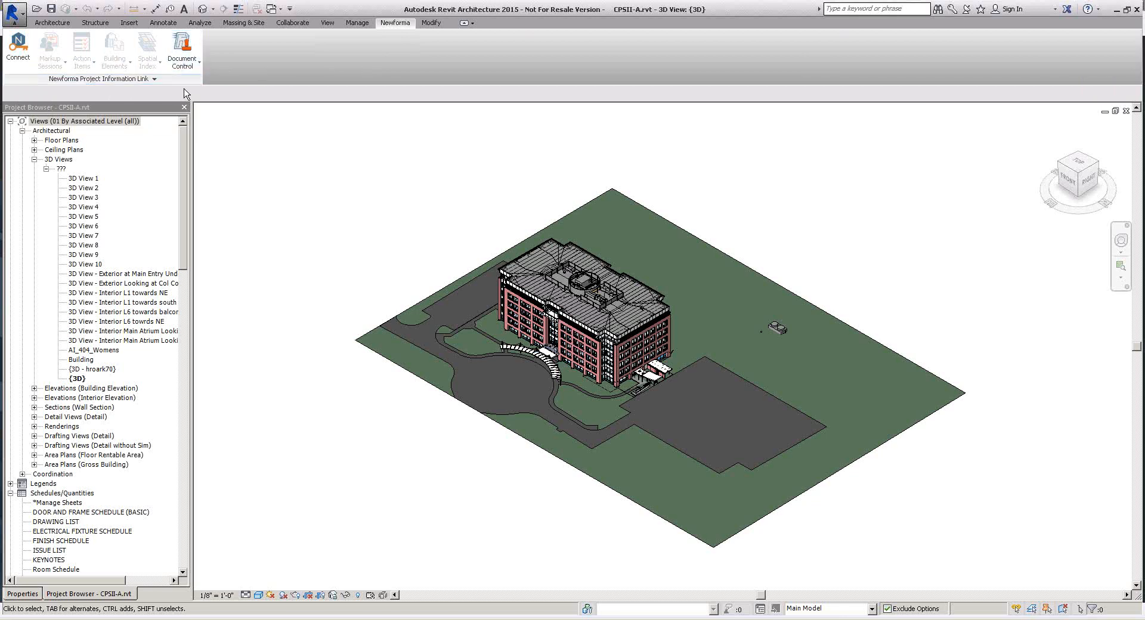
pyautogui.click(188, 55)
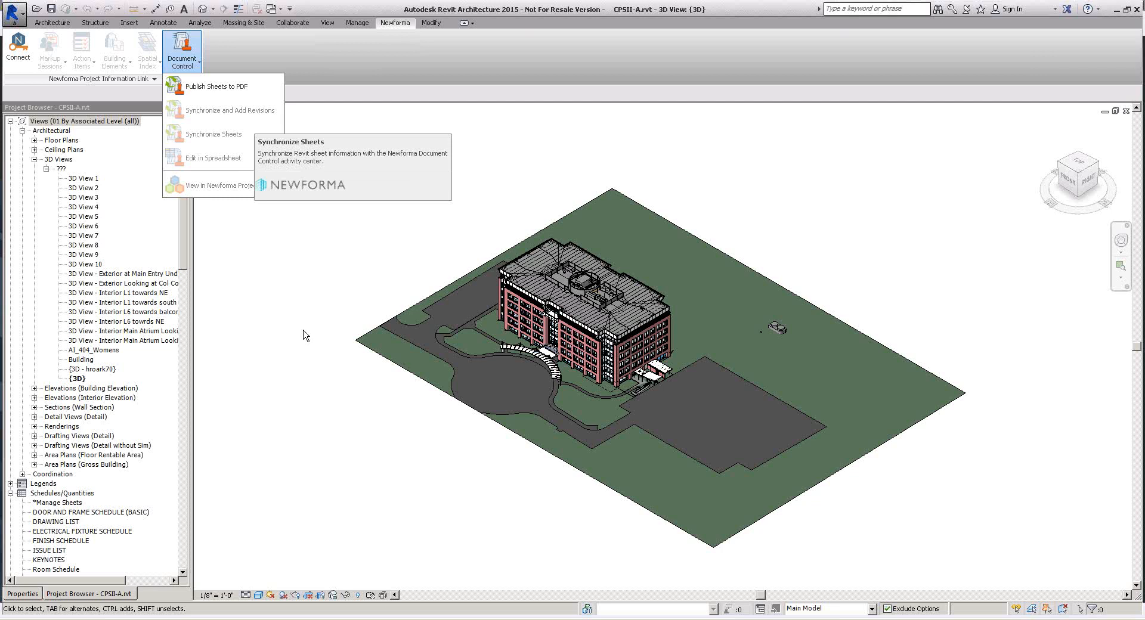
pyautogui.click(224, 87)
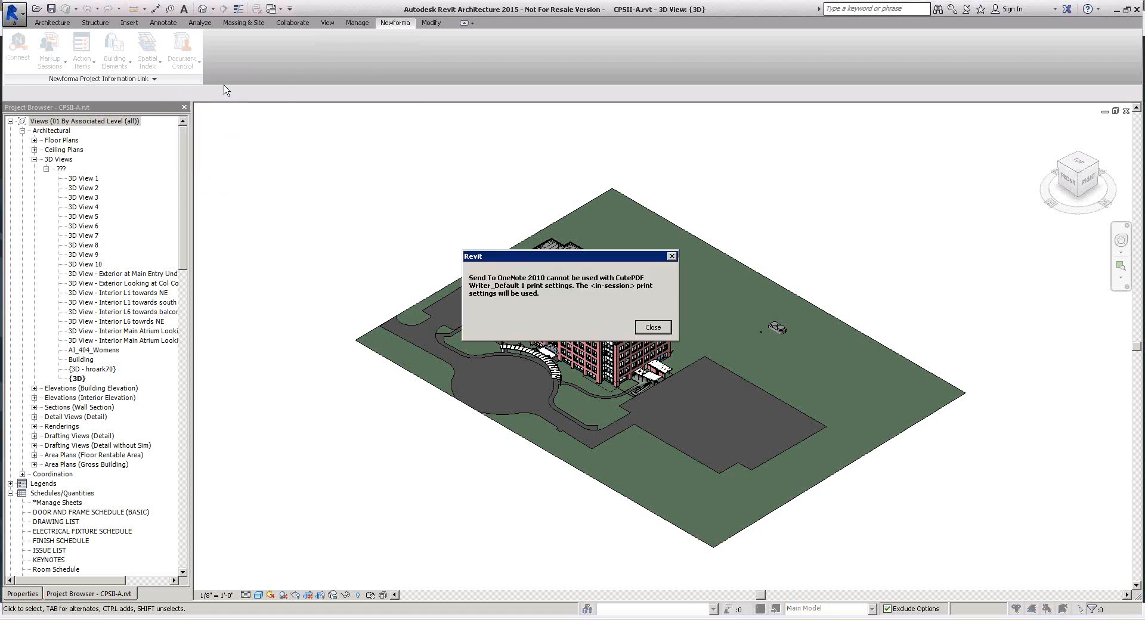
pyautogui.click(651, 329)
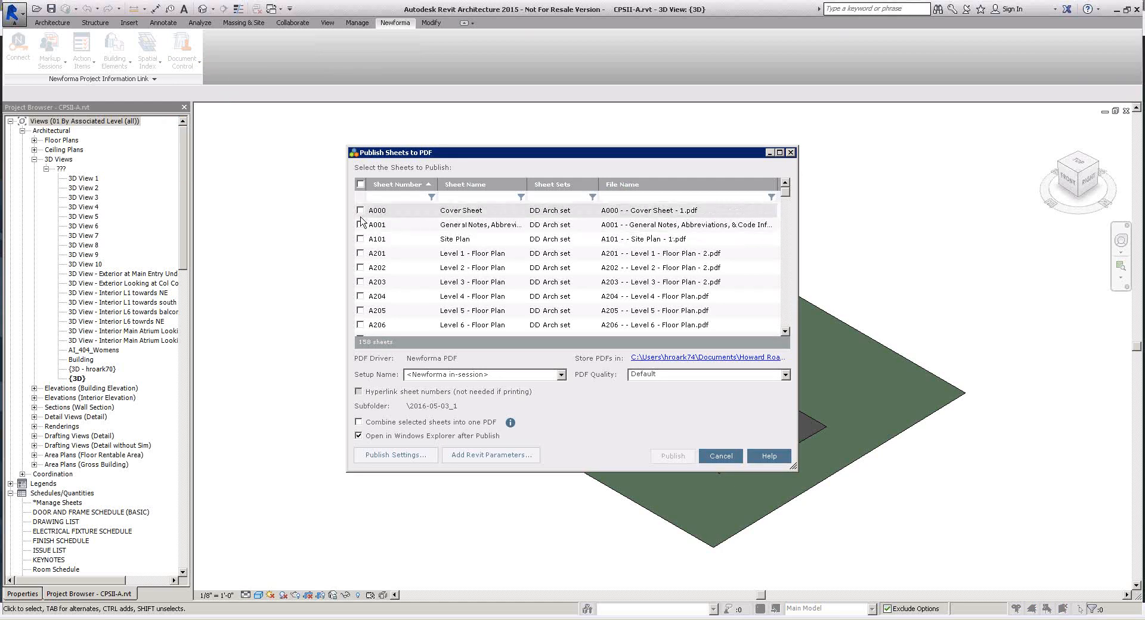
# Select only sheets A201 Level 1 - Floor Plan and A202 Level 2 - Floor Plan for publishing.
pyautogui.click(360, 185)
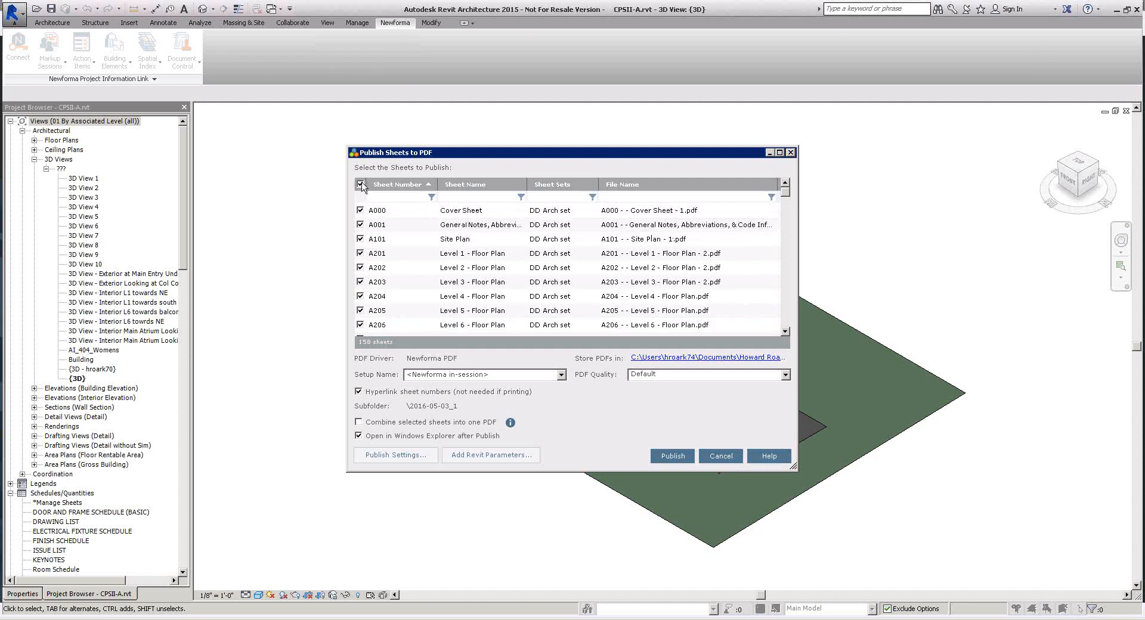
pyautogui.click(360, 185)
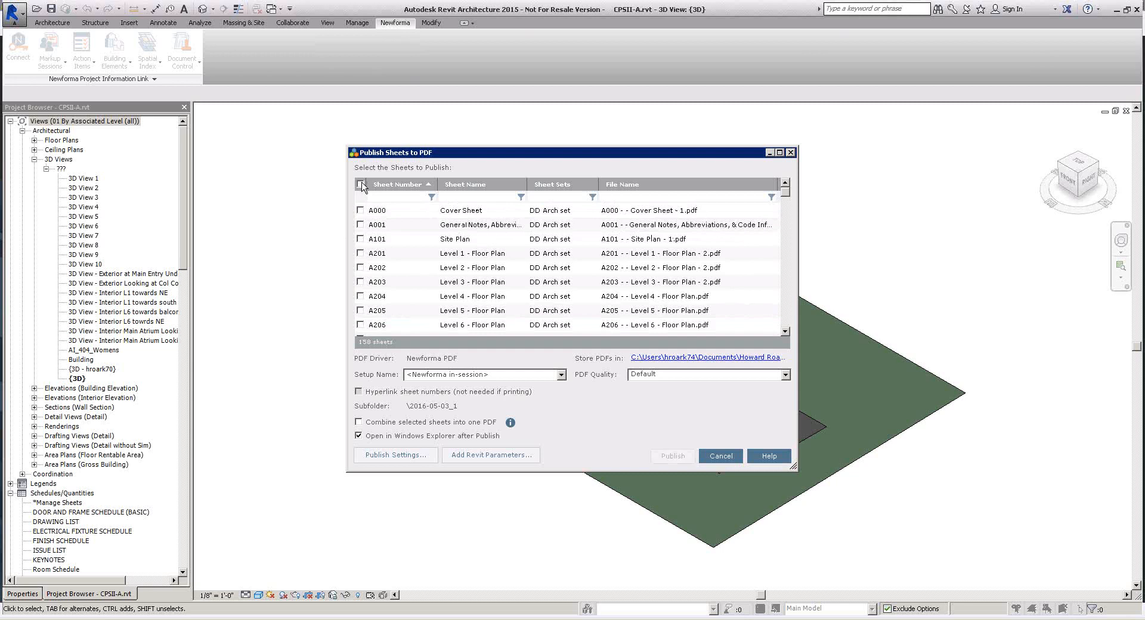
pyautogui.click(361, 253)
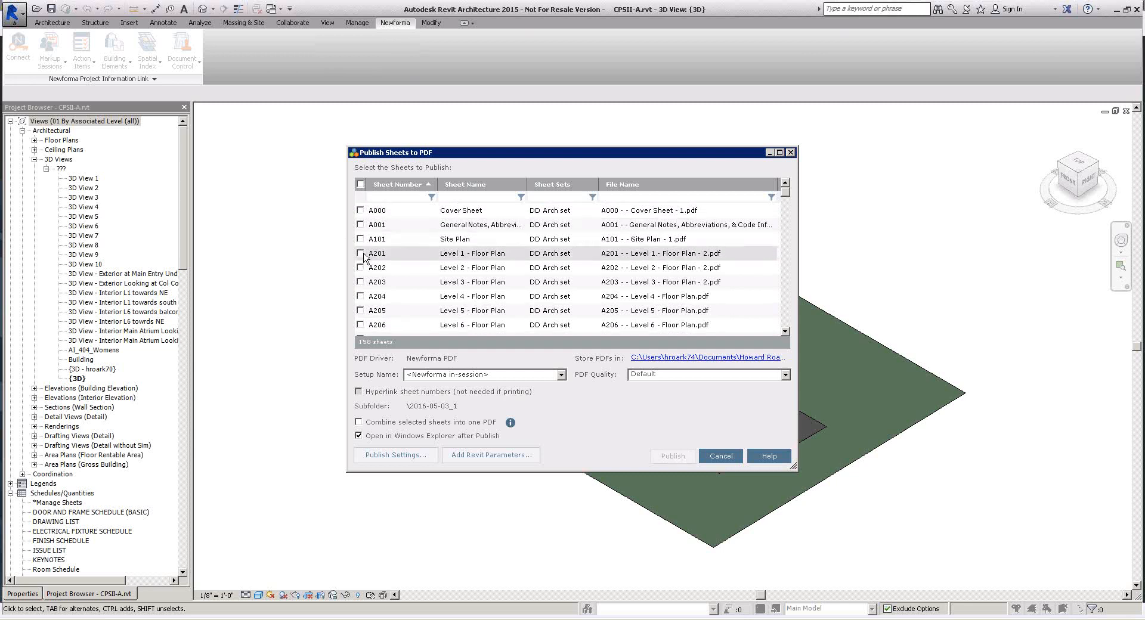
pyautogui.click(361, 268)
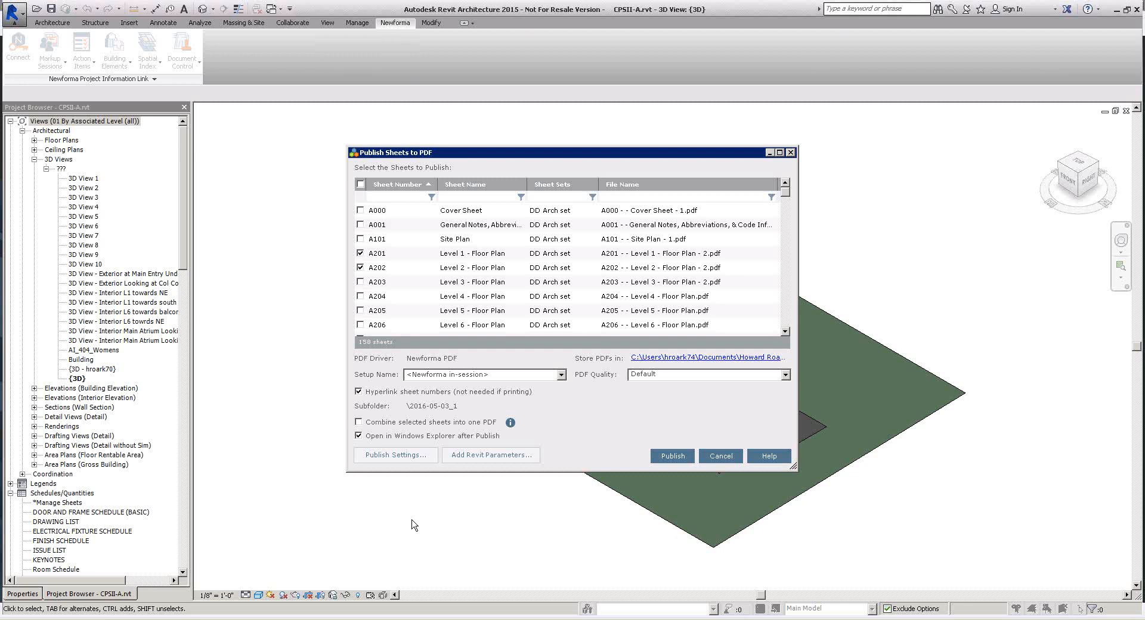
# Try appending the [DateTime] property to the individual sheet PDF file names, look at the combined-file properties, and discard the publish settings.
pyautogui.click(398, 456)
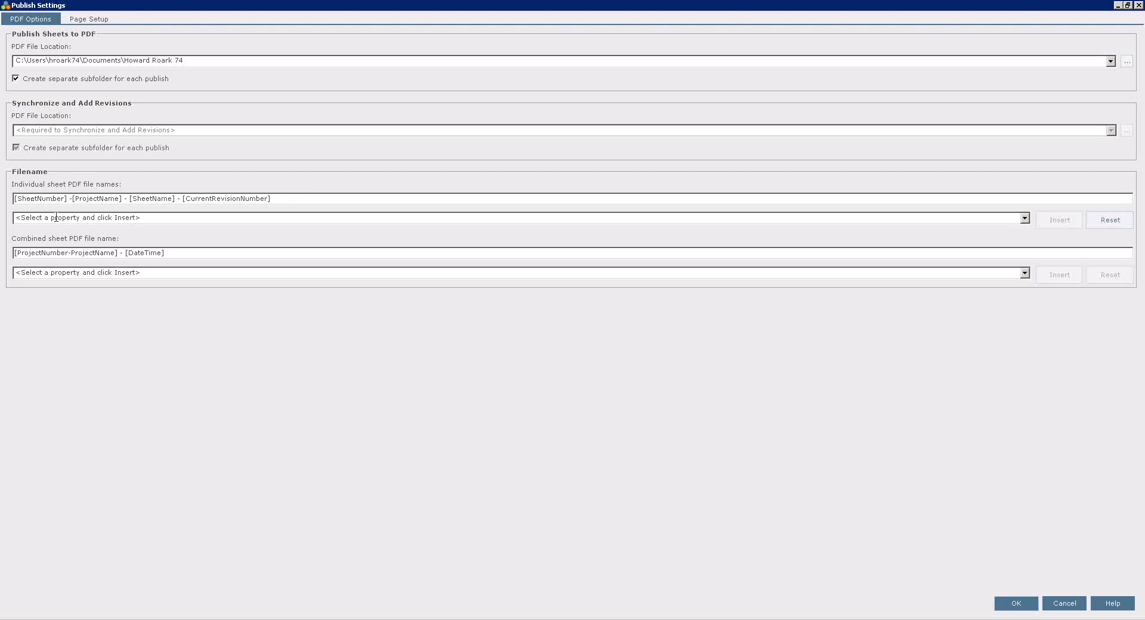
pyautogui.click(1024, 219)
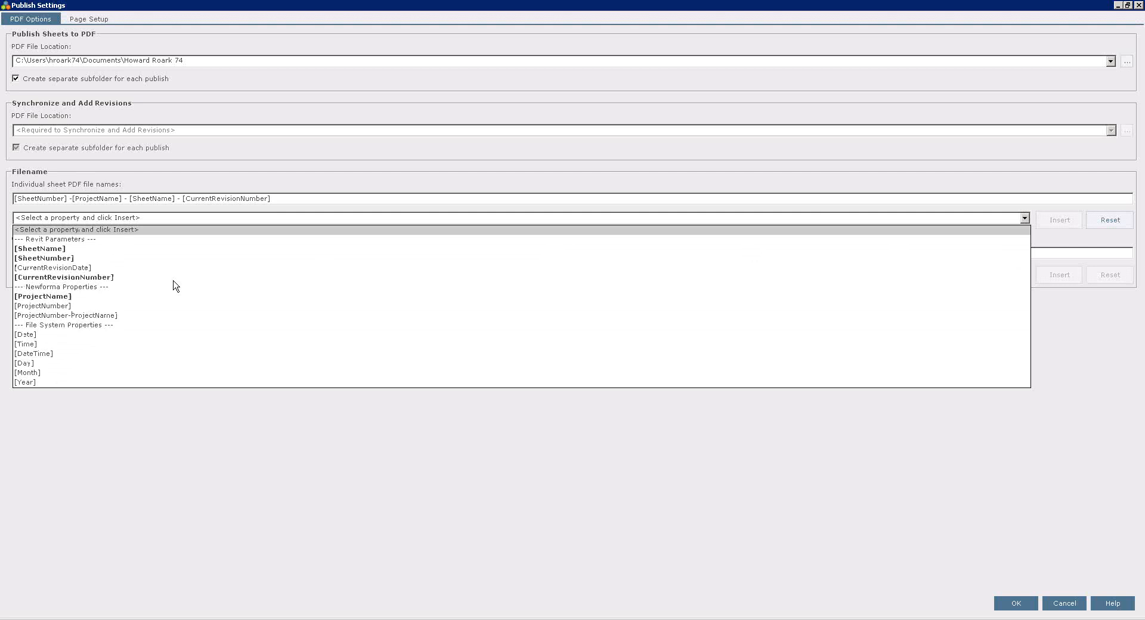
pyautogui.click(42, 358)
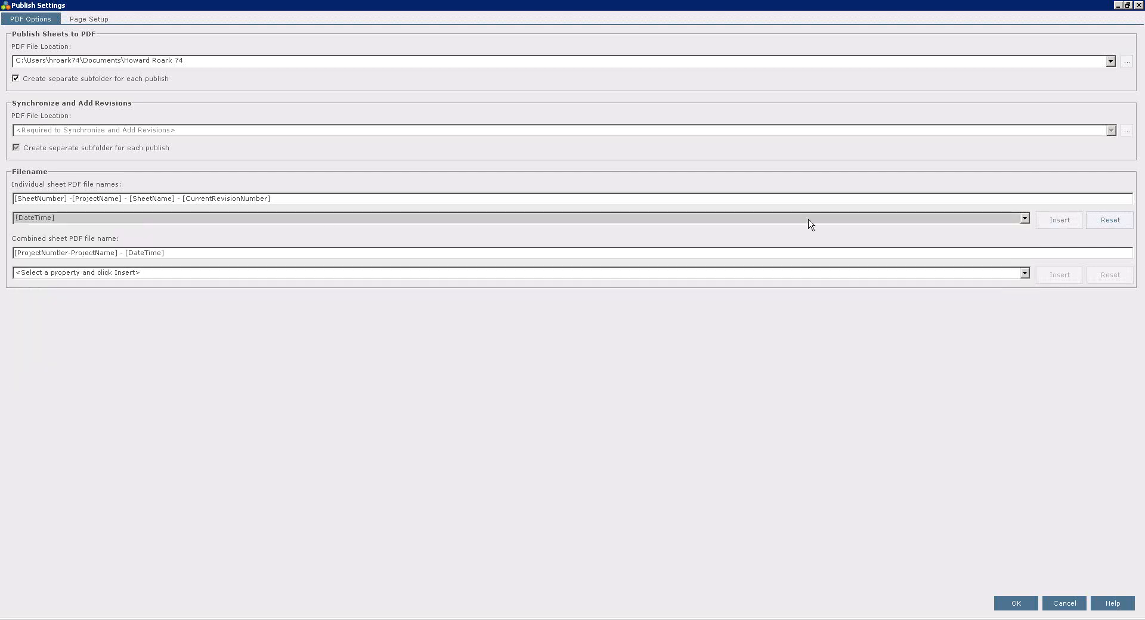
pyautogui.click(1063, 224)
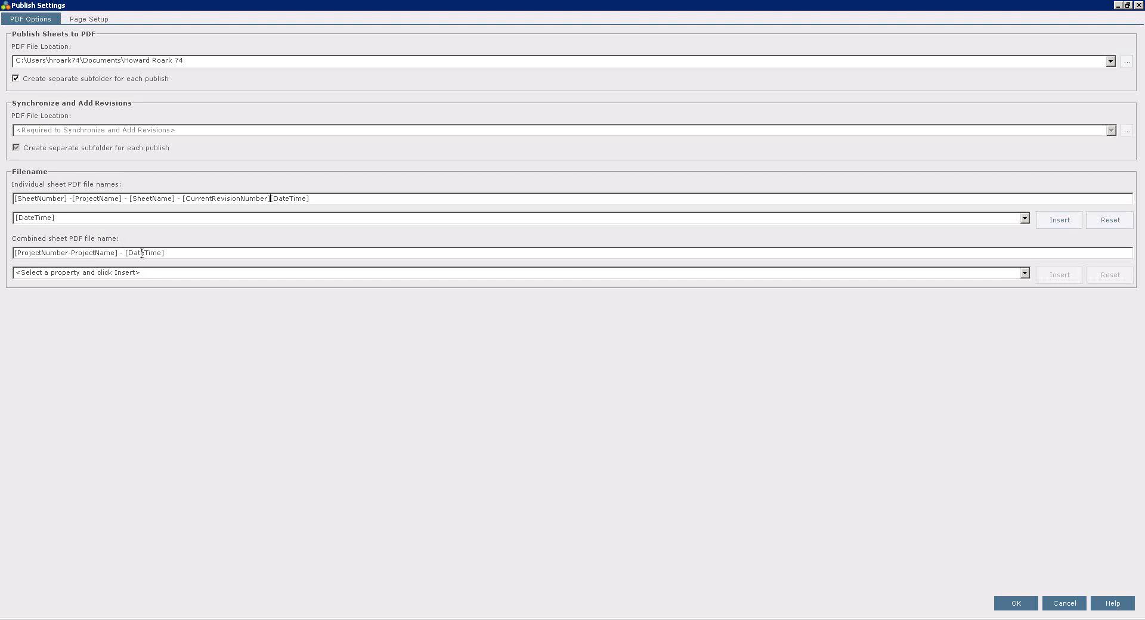
pyautogui.click(1024, 274)
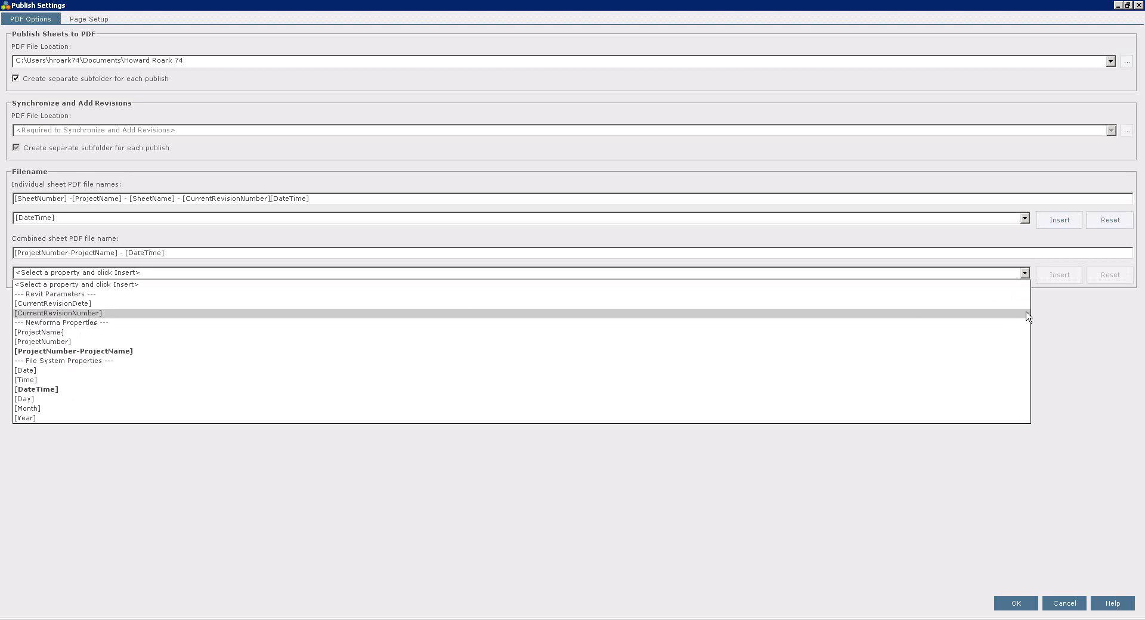
pyautogui.click(1089, 333)
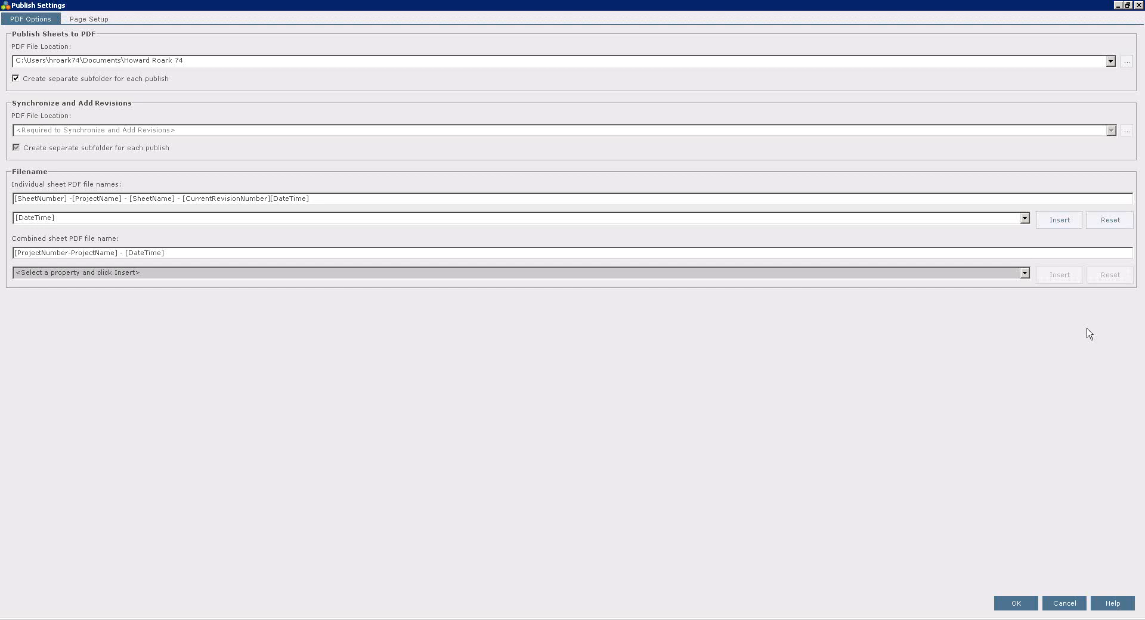
pyautogui.click(1072, 607)
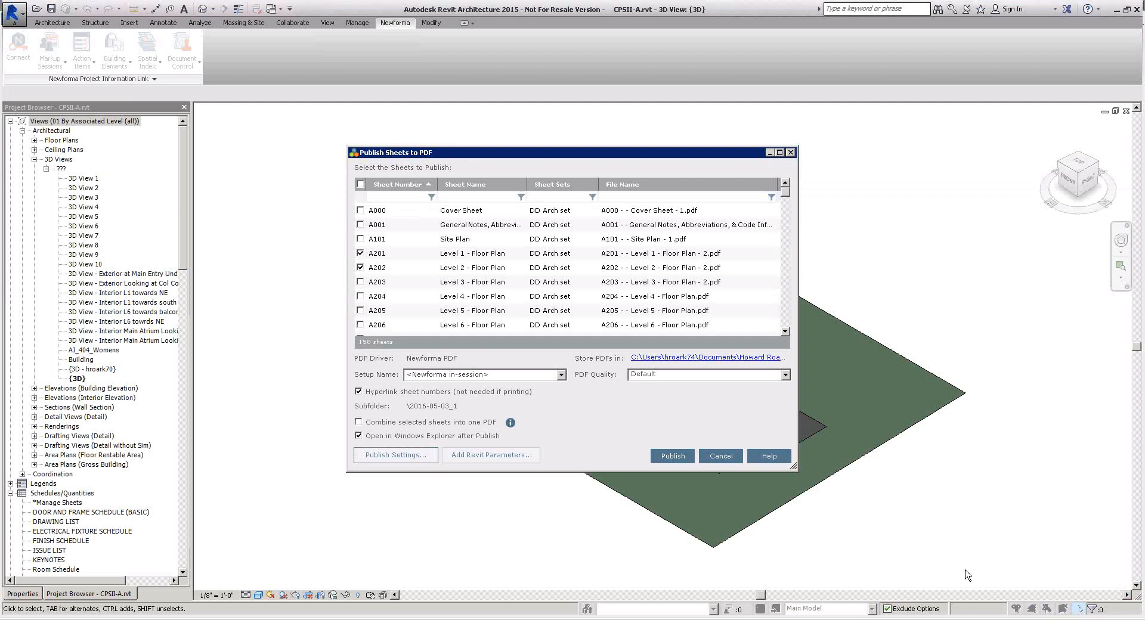
# Cancel publishing sheets to PDF, connect Revit to Newforma, and start Synchronize and Add Revisions from the Document Control commands.
pyautogui.click(710, 456)
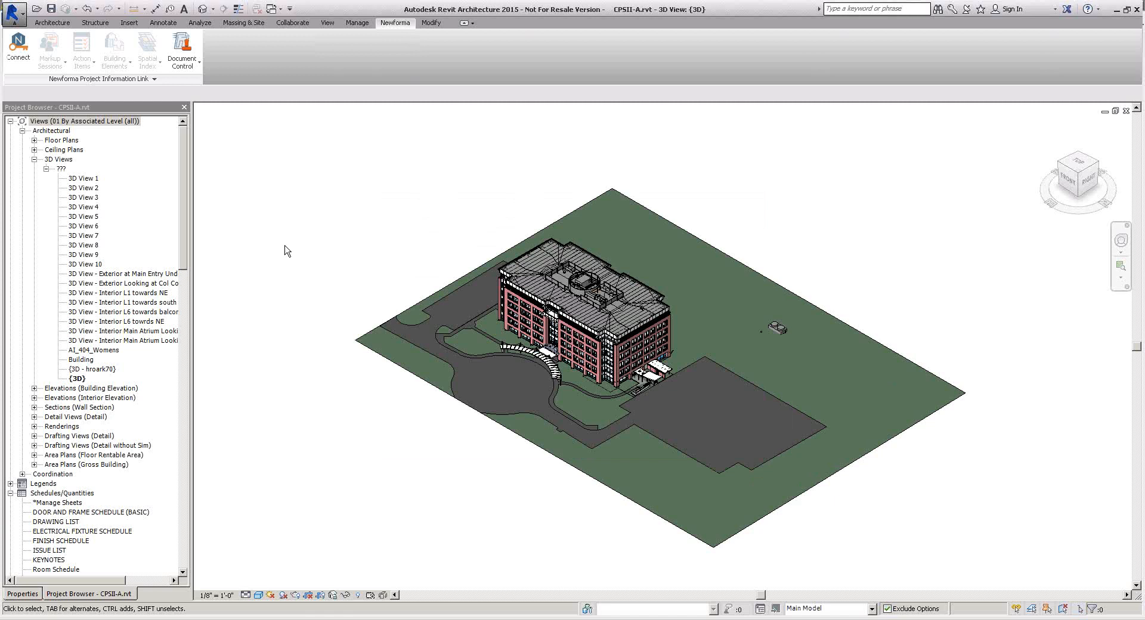
pyautogui.click(18, 49)
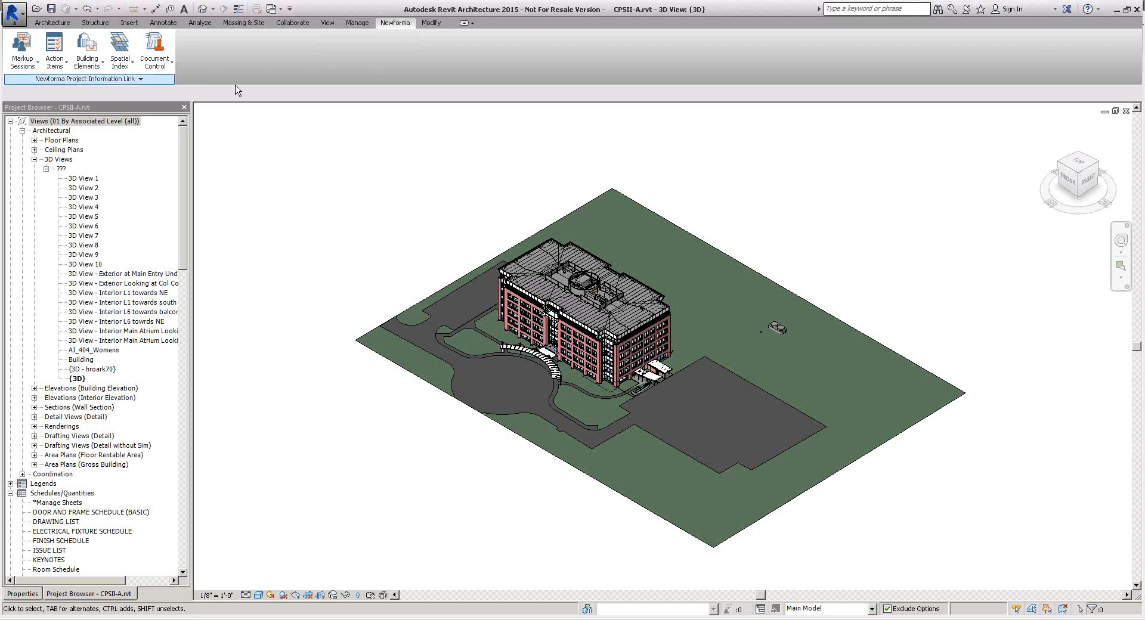
pyautogui.click(162, 68)
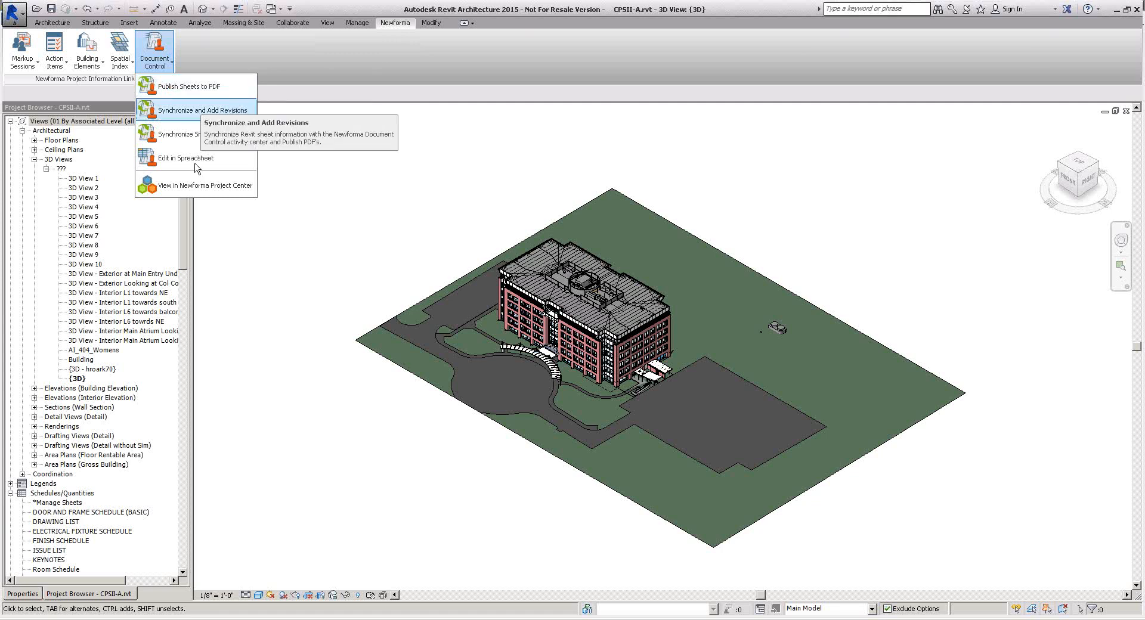
pyautogui.click(225, 114)
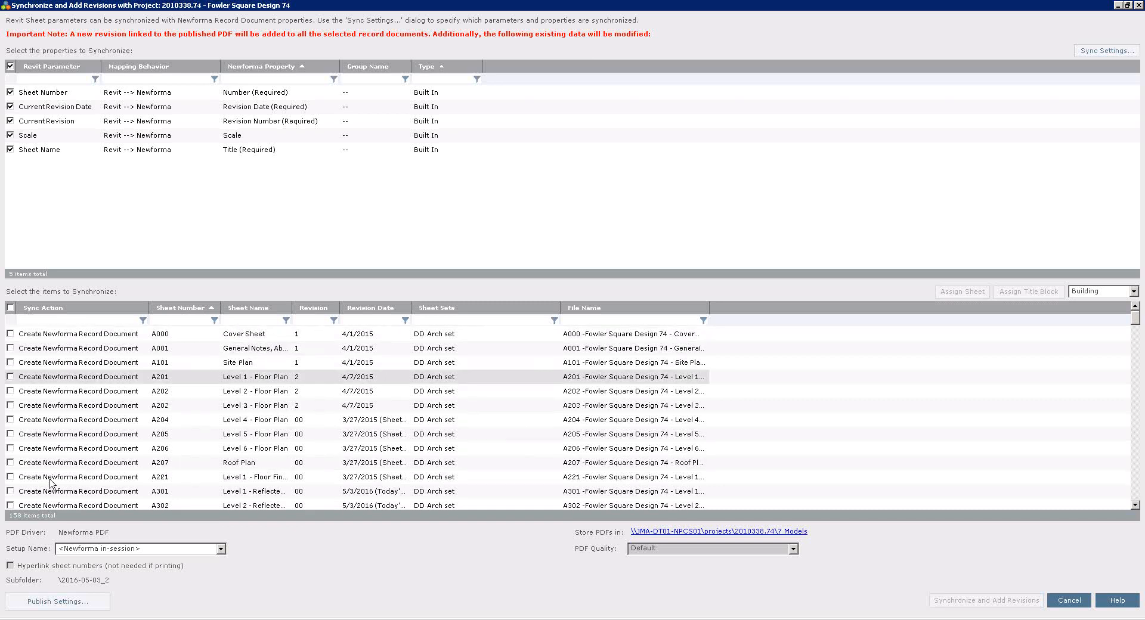
# Filter the items to synchronize by sheet number "c" and select all of the matching sheets.
pyautogui.click(10, 307)
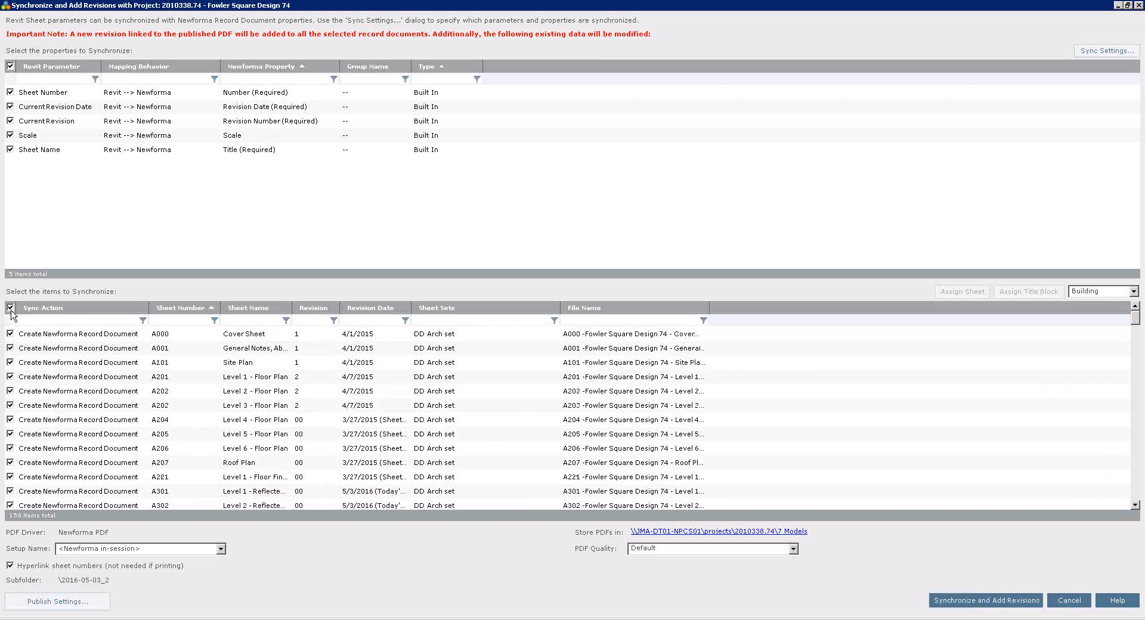
pyautogui.click(11, 308)
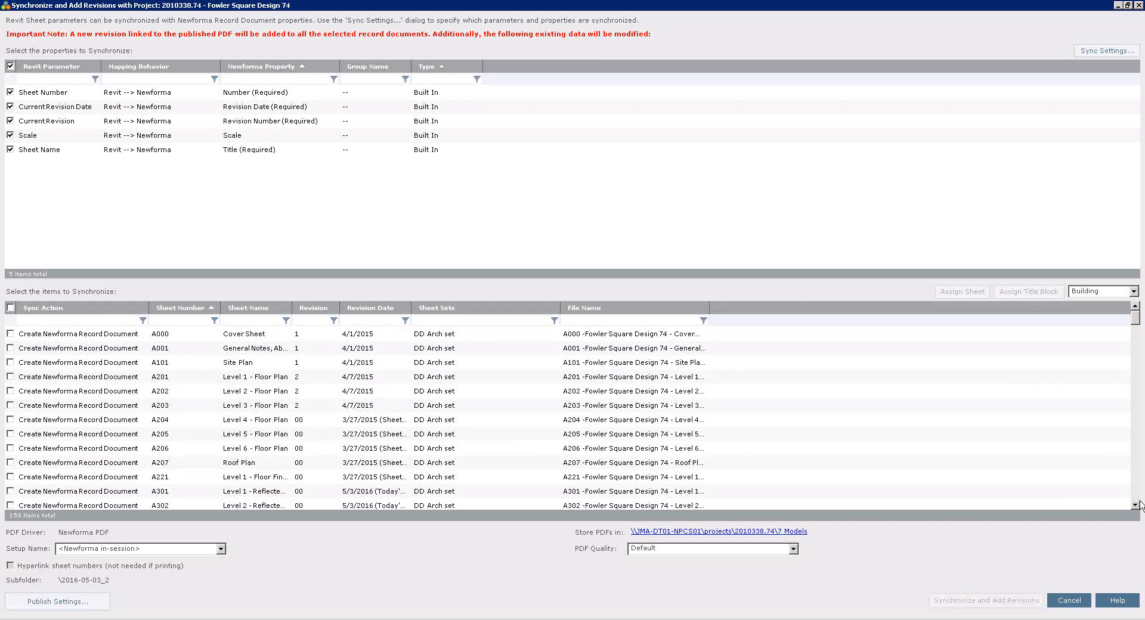
pyautogui.click(178, 321)
pyautogui.write('c')
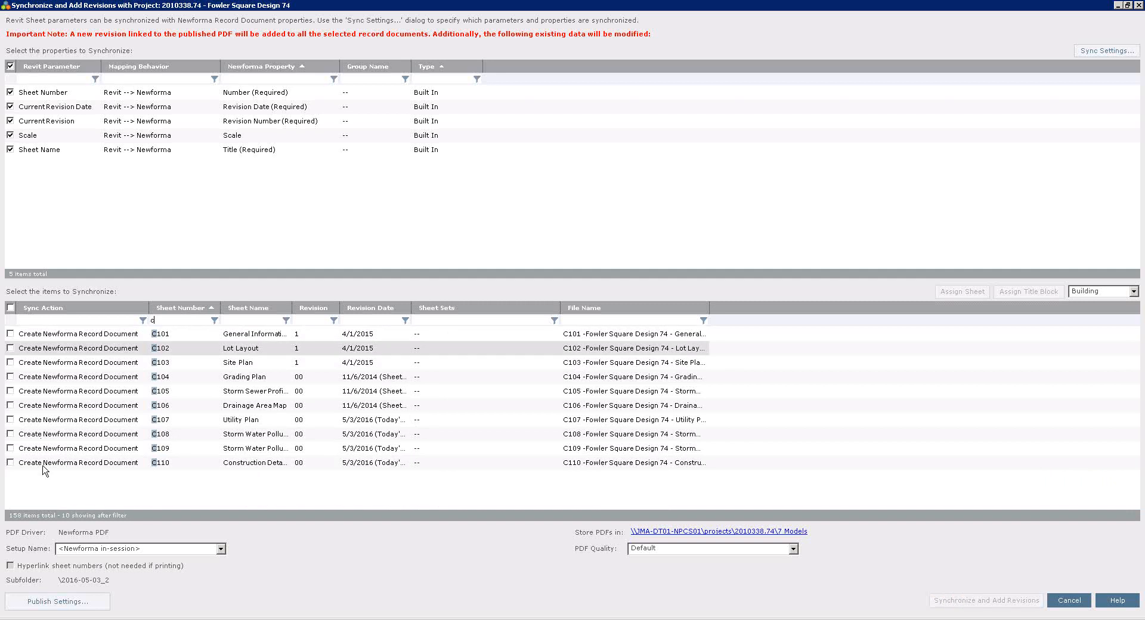
pyautogui.click(10, 308)
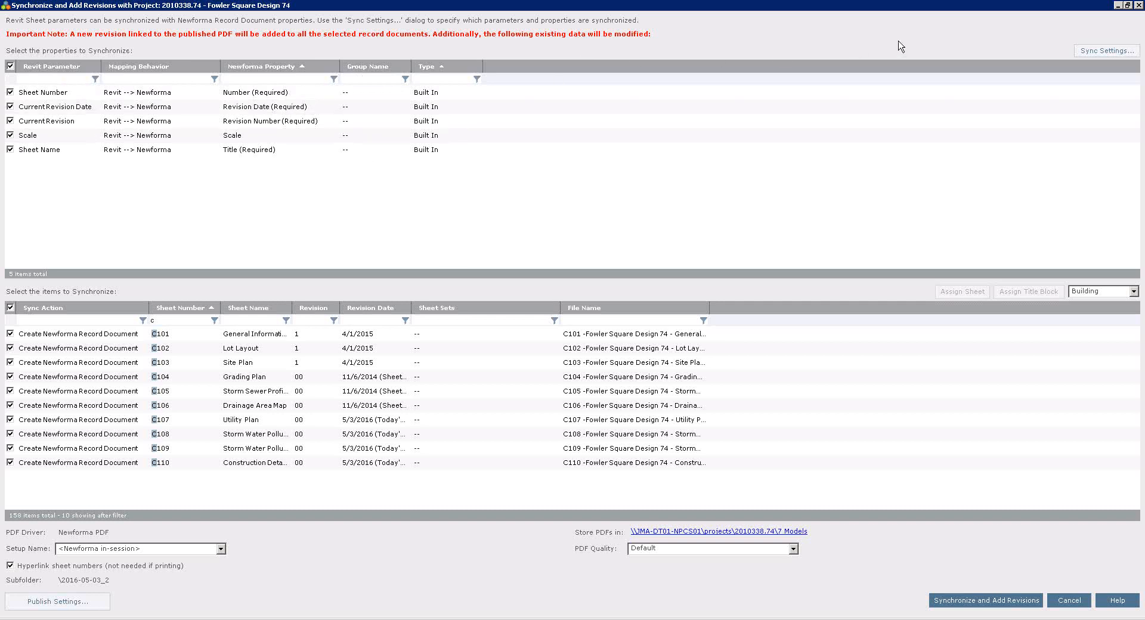
# Examine the sync settings for the Revit parameters mapped to the required number, revision date, revision number and title properties.
pyautogui.click(1099, 52)
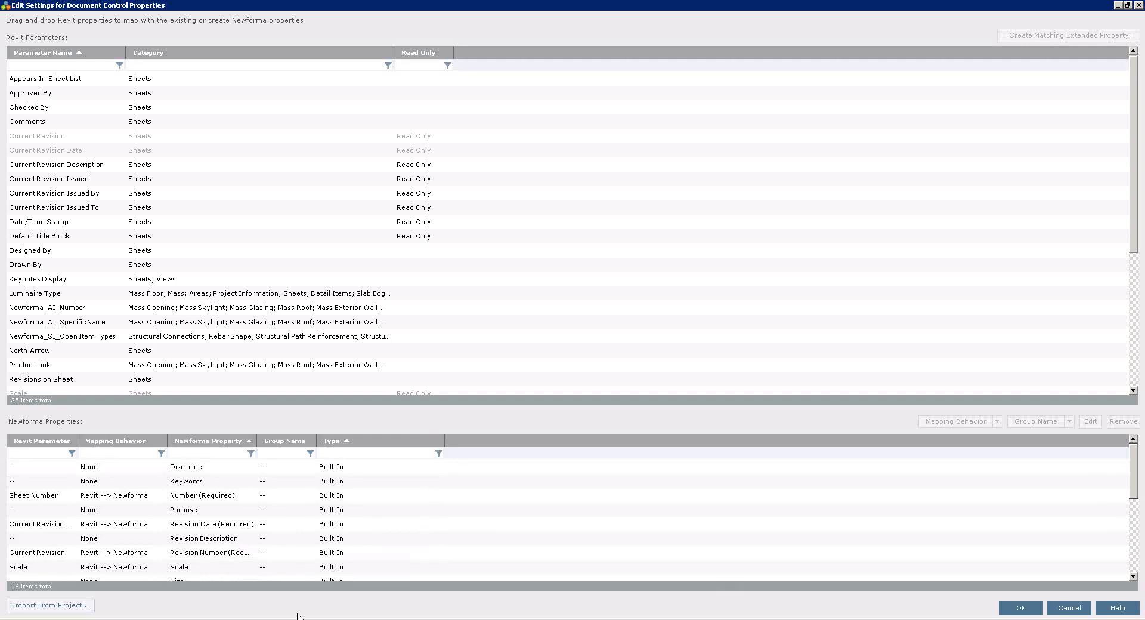
pyautogui.click(208, 501)
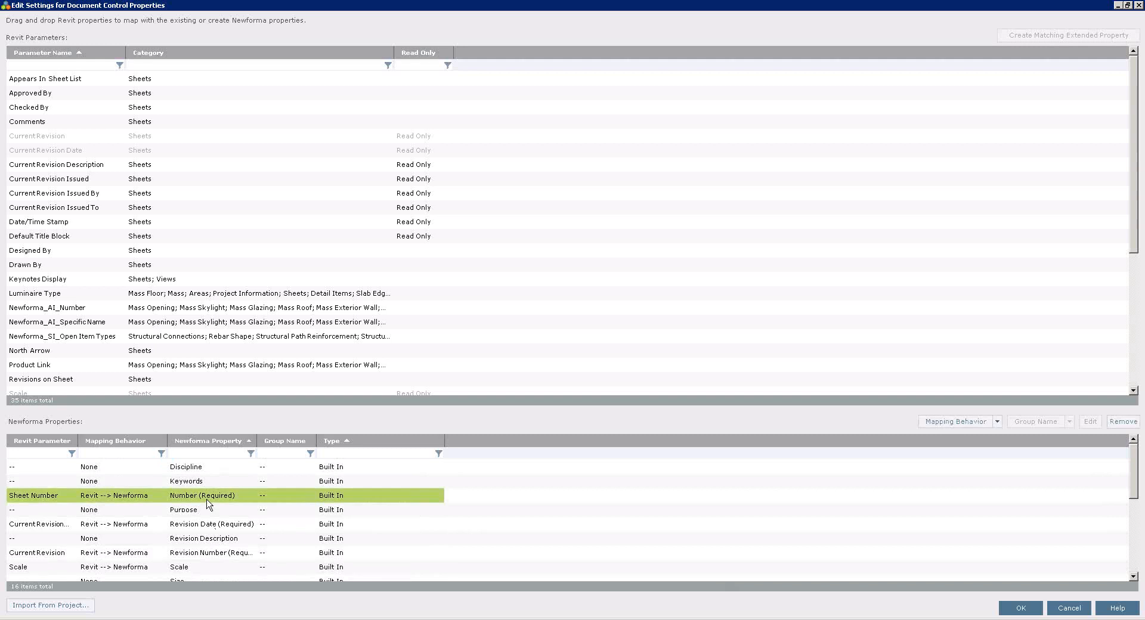
pyautogui.click(251, 527)
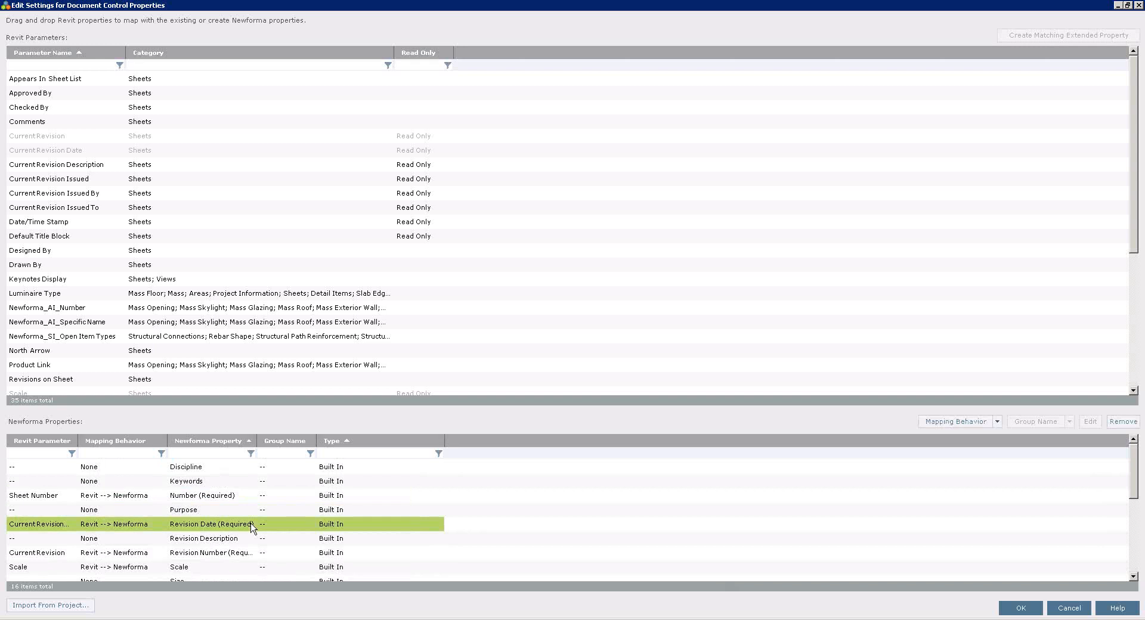
pyautogui.click(242, 554)
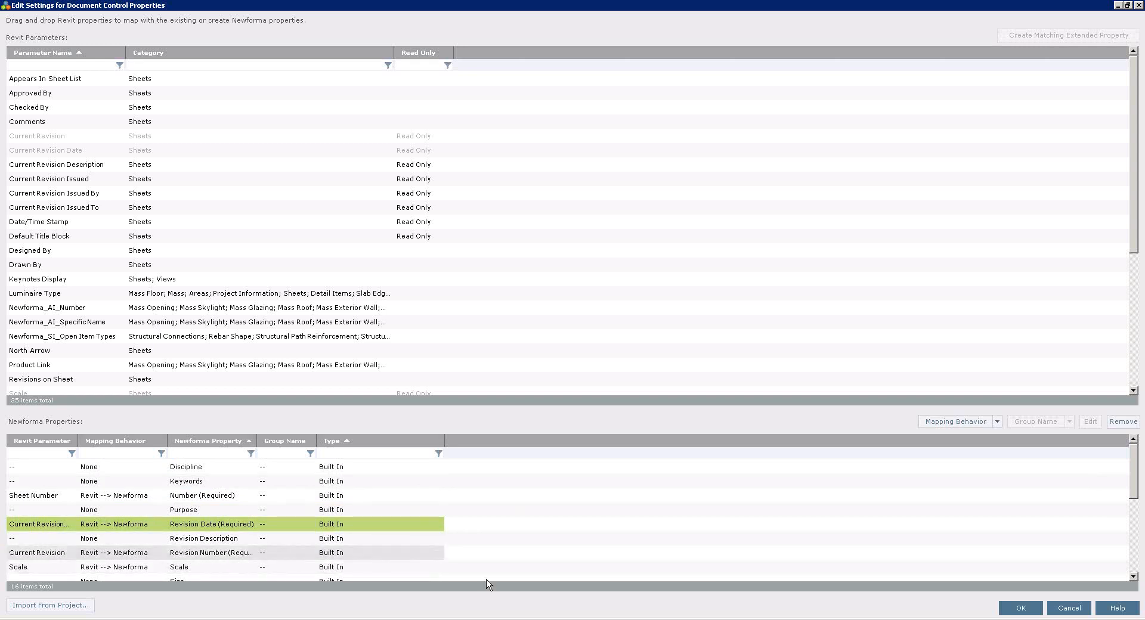
pyautogui.click(1134, 577)
pyautogui.click(1134, 577)
pyautogui.click(1133, 576)
pyautogui.click(1134, 576)
pyautogui.click(1133, 577)
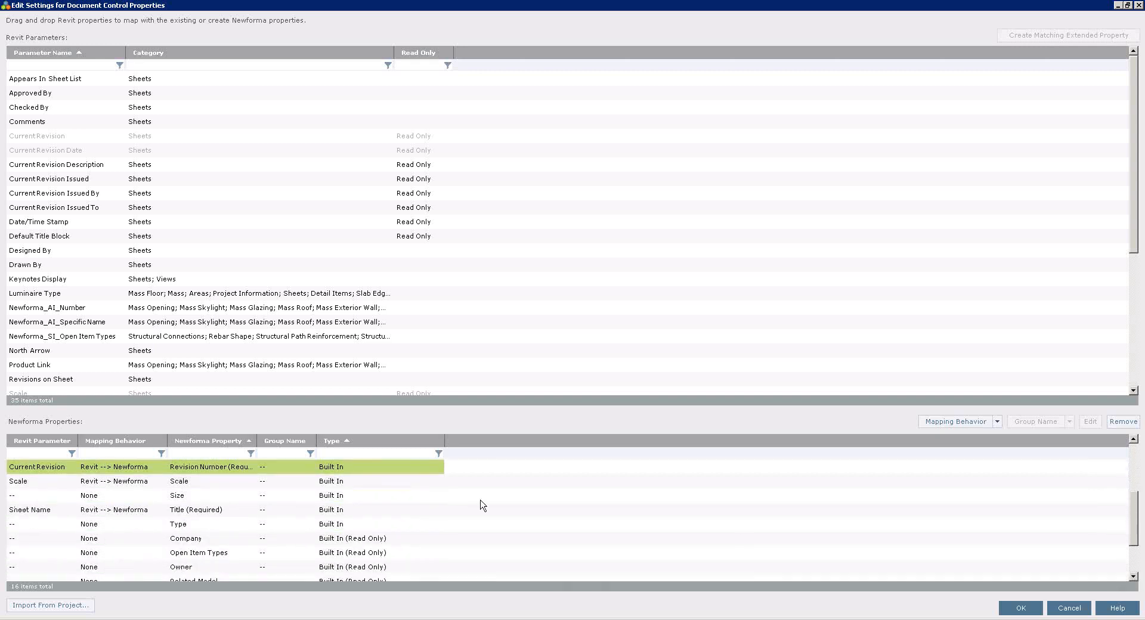
pyautogui.click(216, 514)
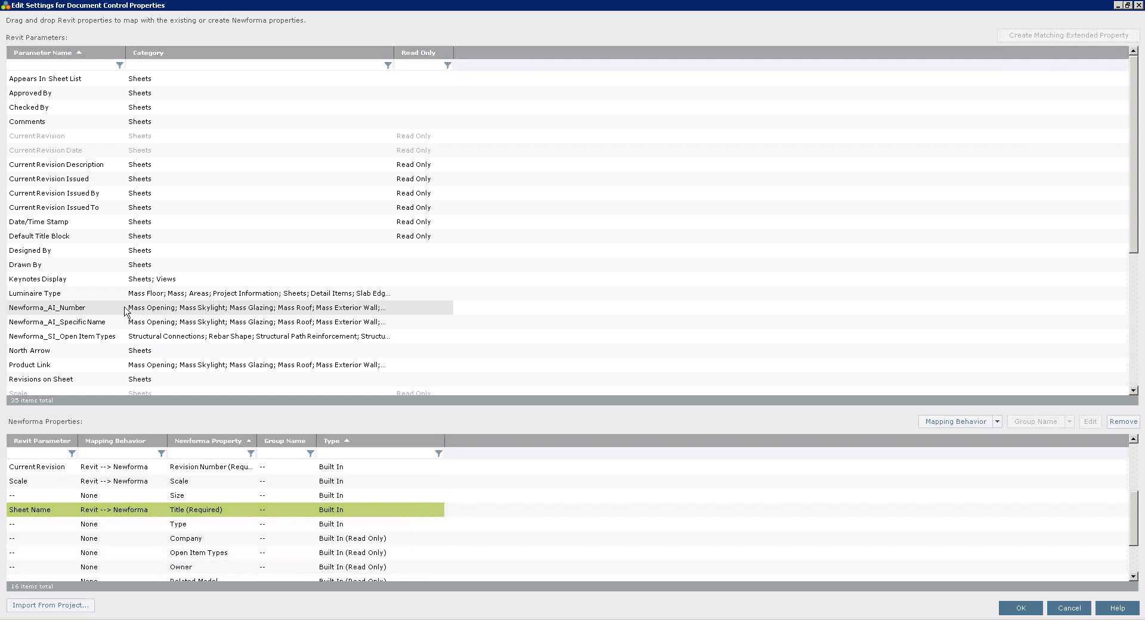
# Map the Current Revision Issued By parameter to Newforma's Size property, look at its mapping behavior options, and save the sync settings.
pyautogui.click(80, 198)
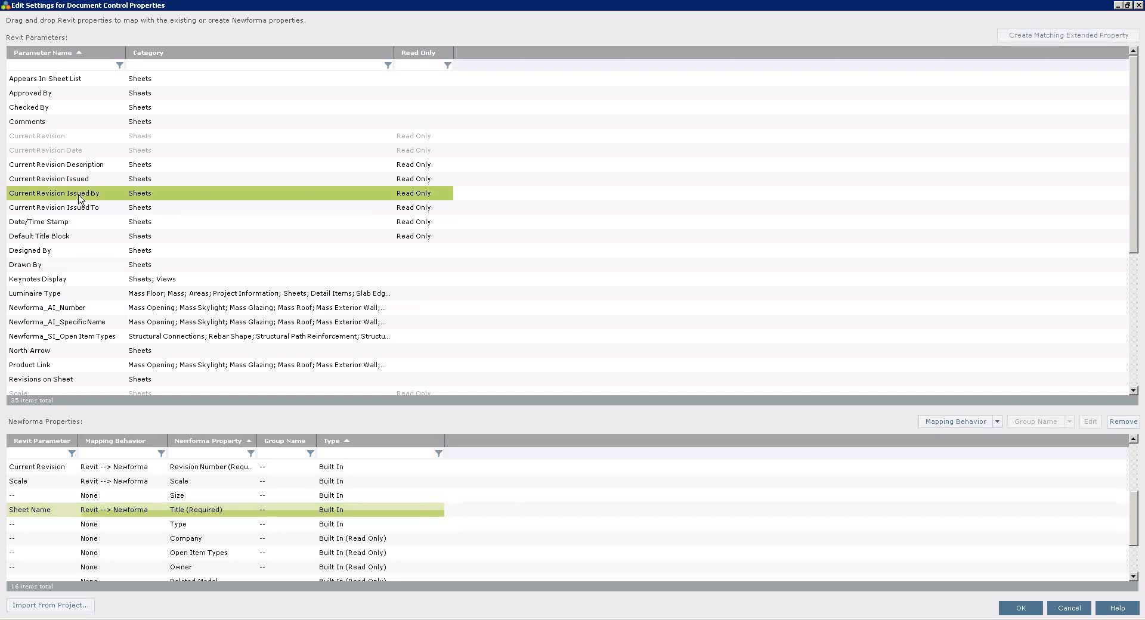
pyautogui.moveTo(79, 198); pyautogui.dragTo(126, 541)
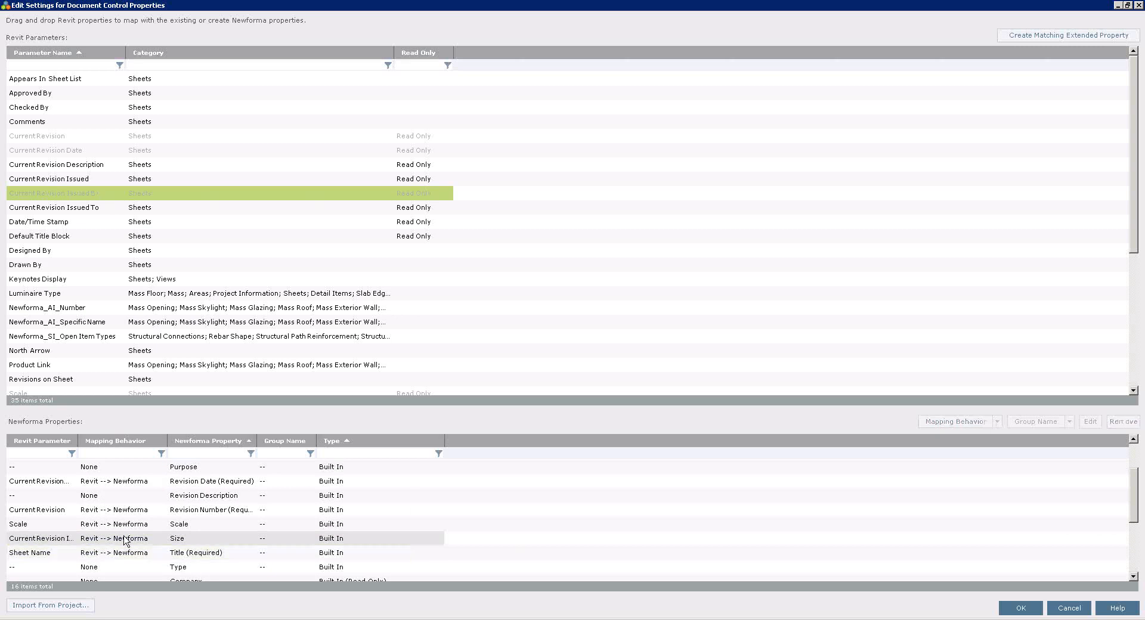
pyautogui.click(158, 541)
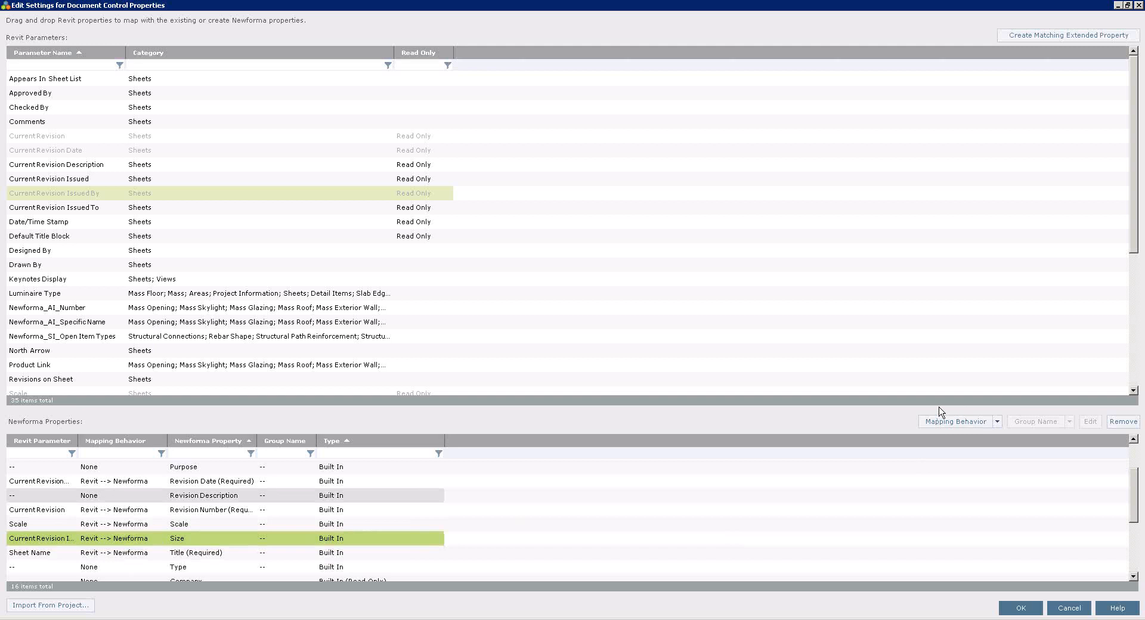
pyautogui.click(997, 422)
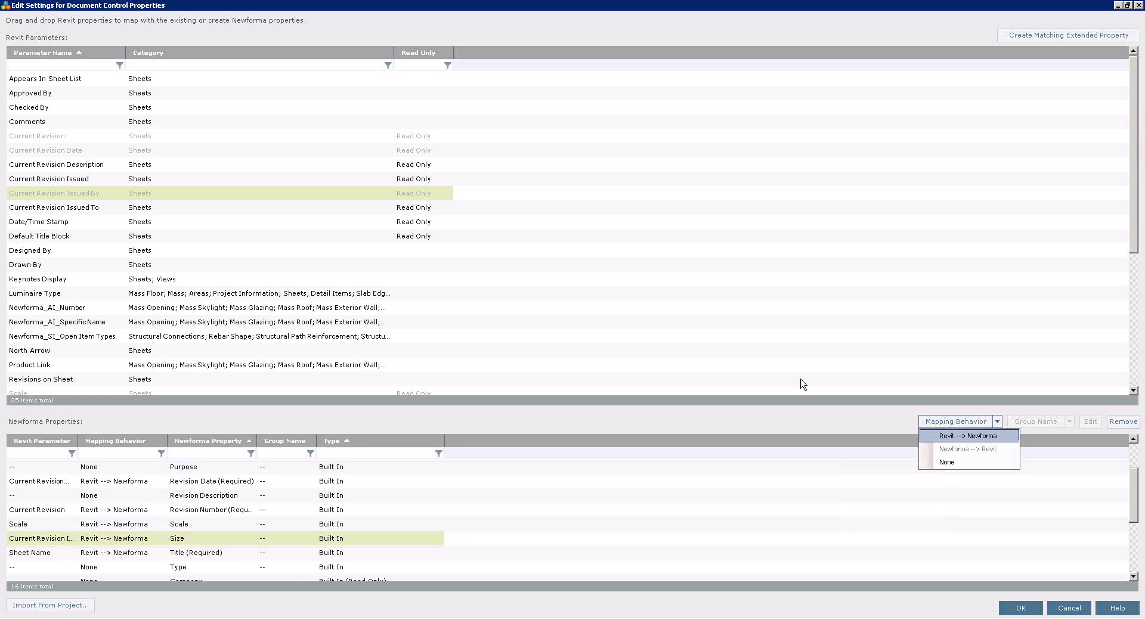
pyautogui.click(248, 542)
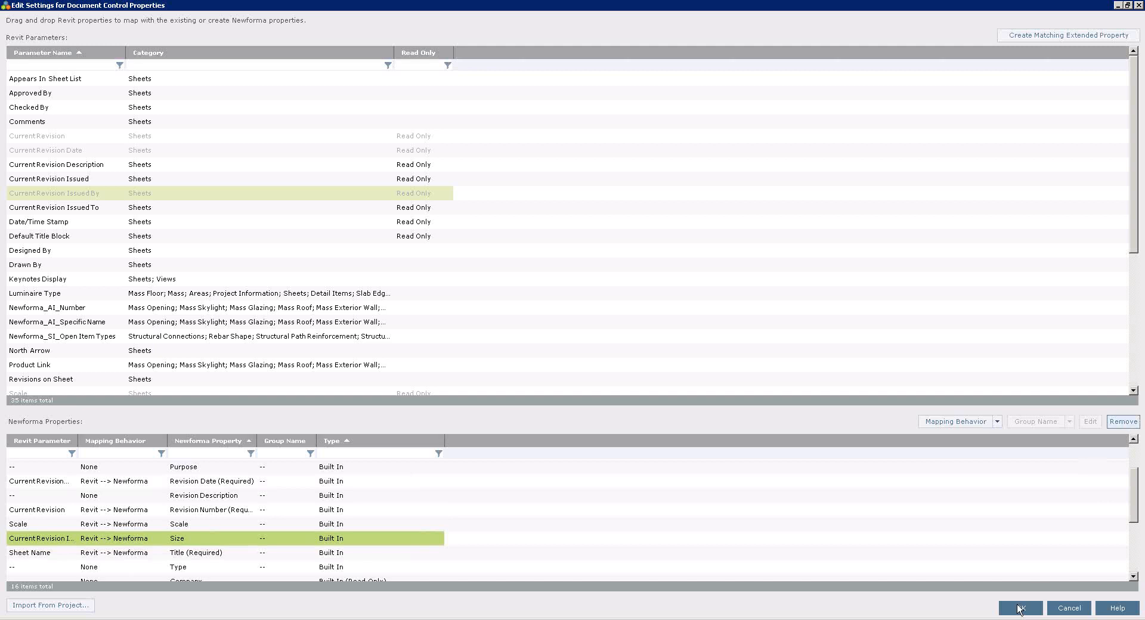
pyautogui.click(1019, 608)
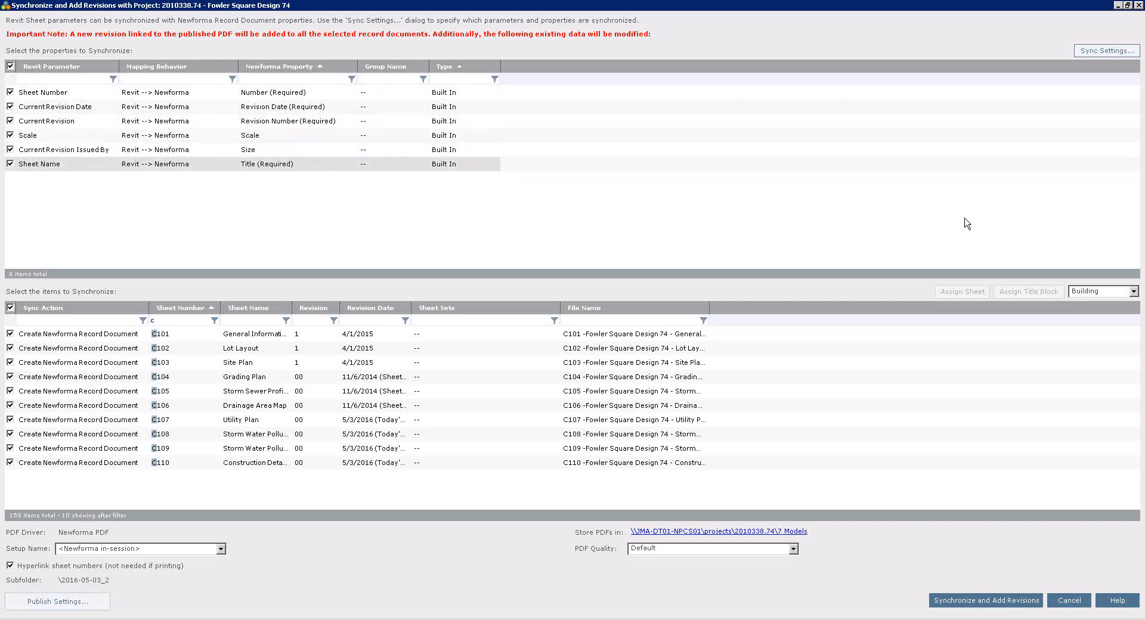
# Remove the Current Revision Issued By mapping from the Size property in the sync settings and save them.
pyautogui.click(1100, 51)
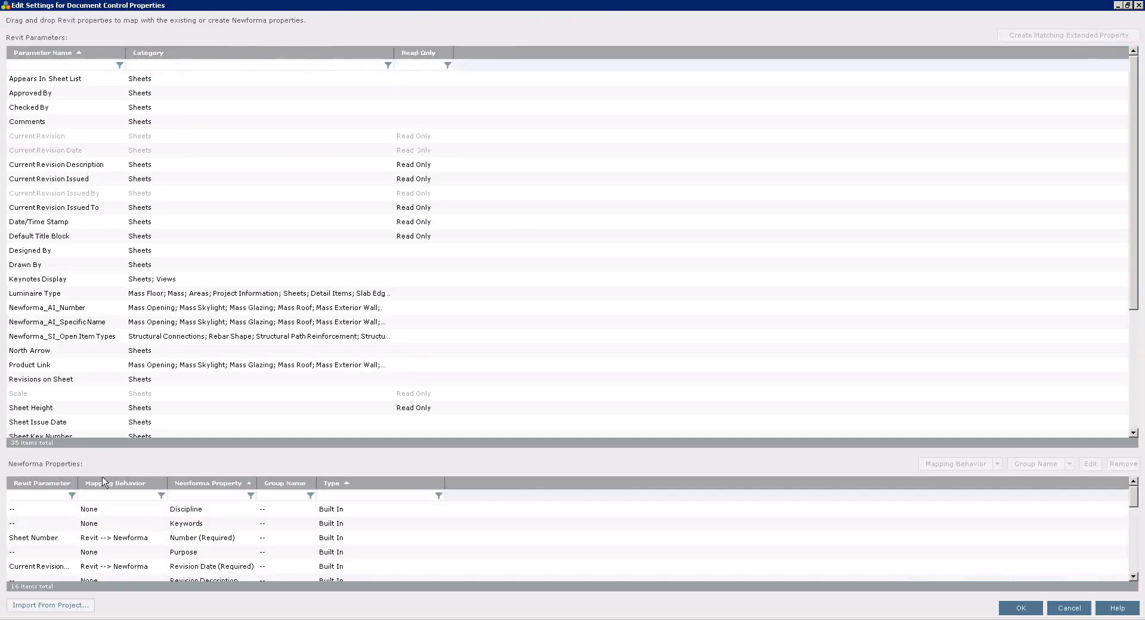
pyautogui.click(1133, 579)
pyautogui.click(1134, 579)
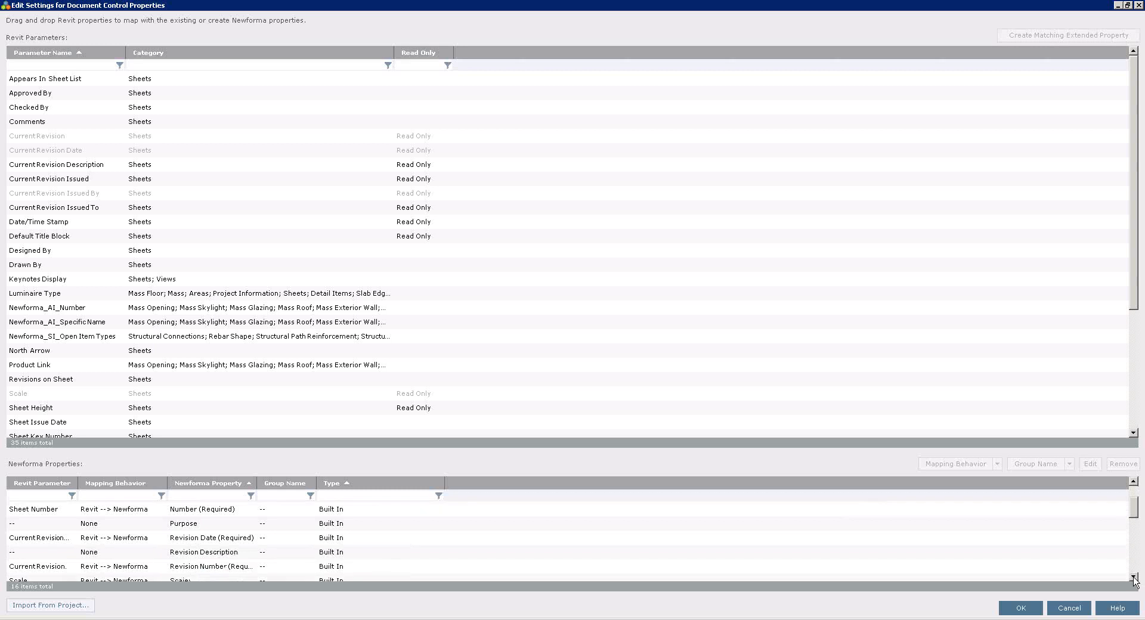
pyautogui.click(1133, 577)
pyautogui.click(1133, 577)
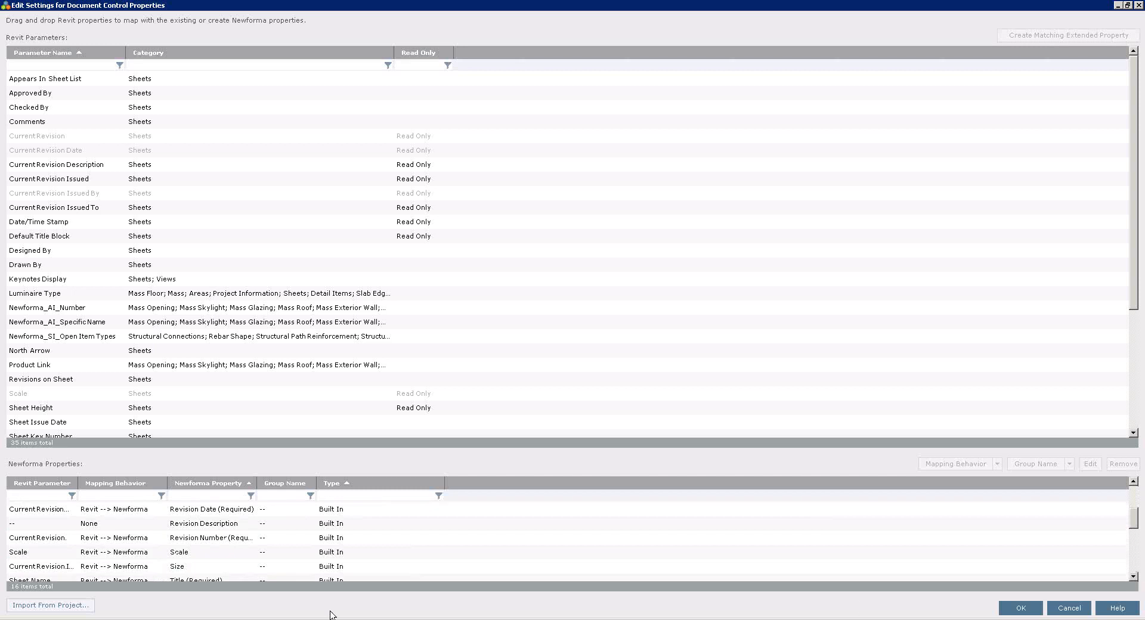
pyautogui.click(144, 570)
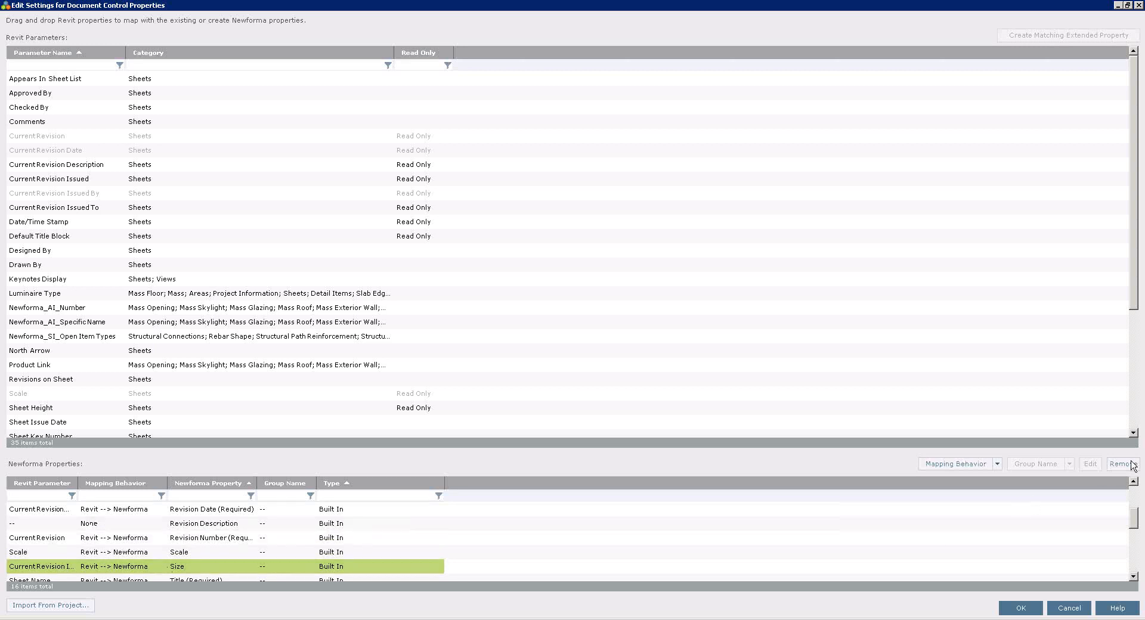
pyautogui.click(1123, 465)
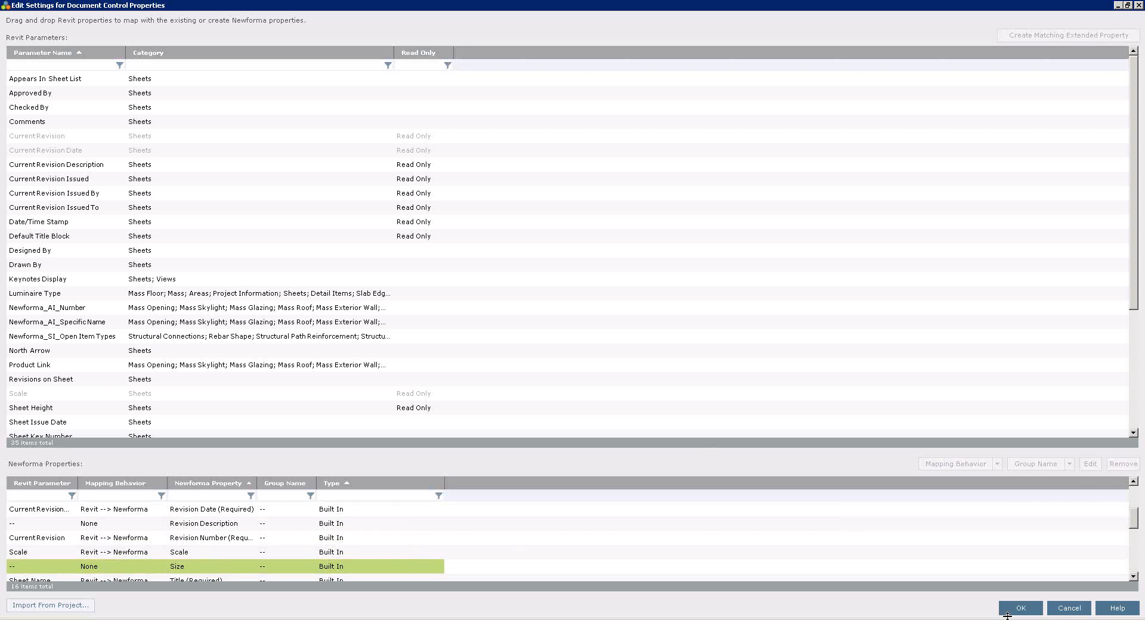
pyautogui.click(1018, 608)
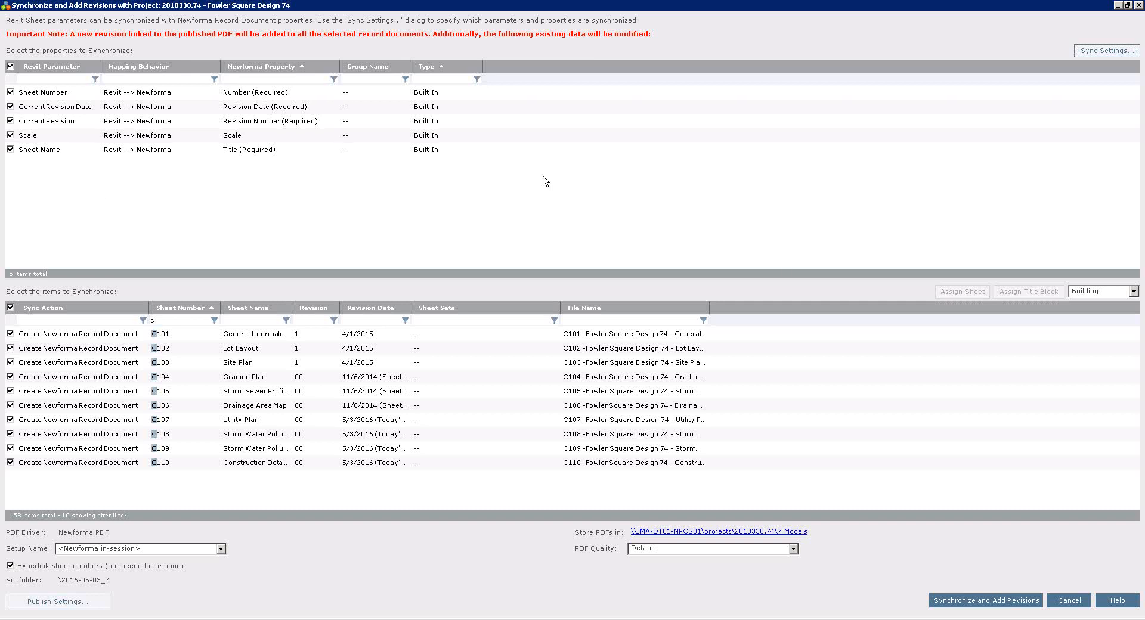
# Synchronize the selected C-series sheets and add their revisions, closing the results without examining the synchronization log.
pyautogui.click(969, 601)
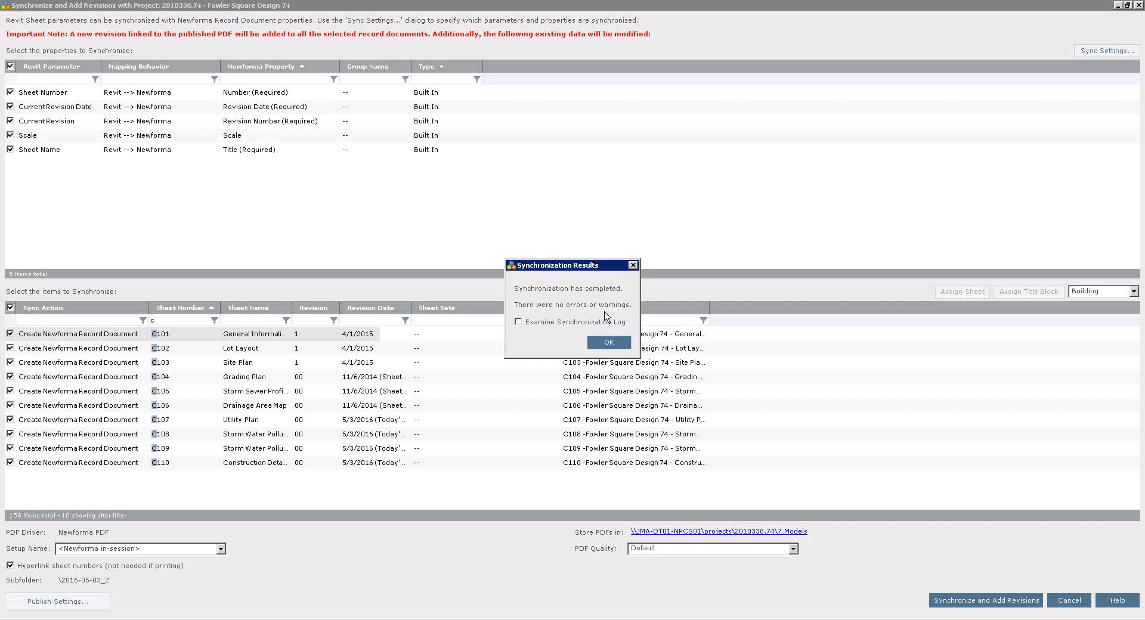
pyautogui.click(598, 344)
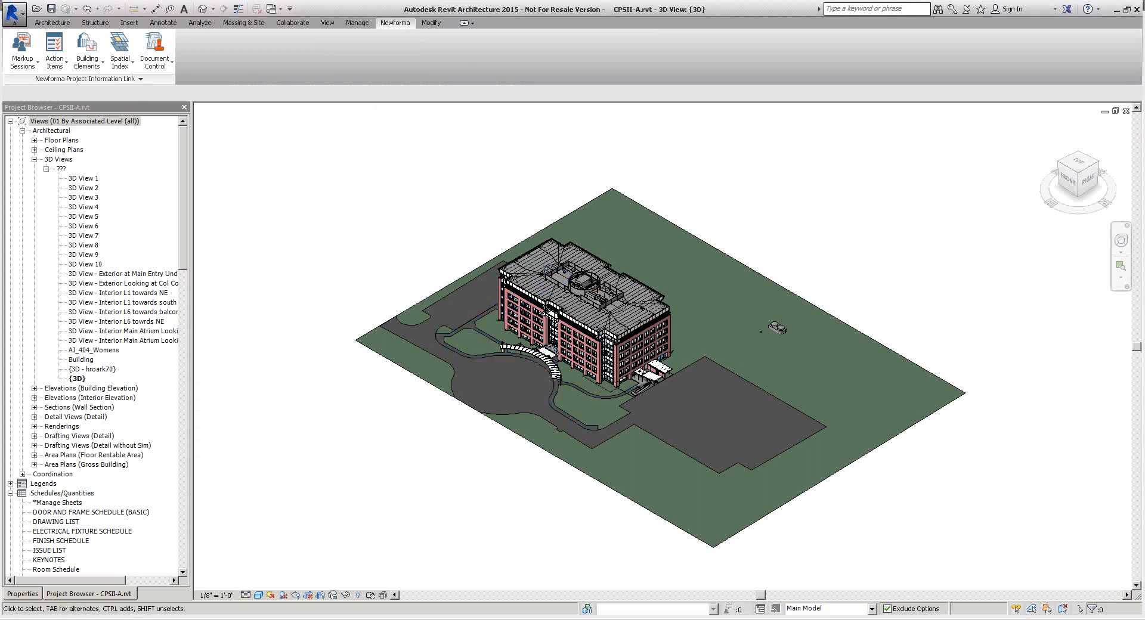
# Switch to Newforma Project Center and open Document Control from the Fowler Square Design 74 project home.
pyautogui.hotkey('alt', 'Tab')
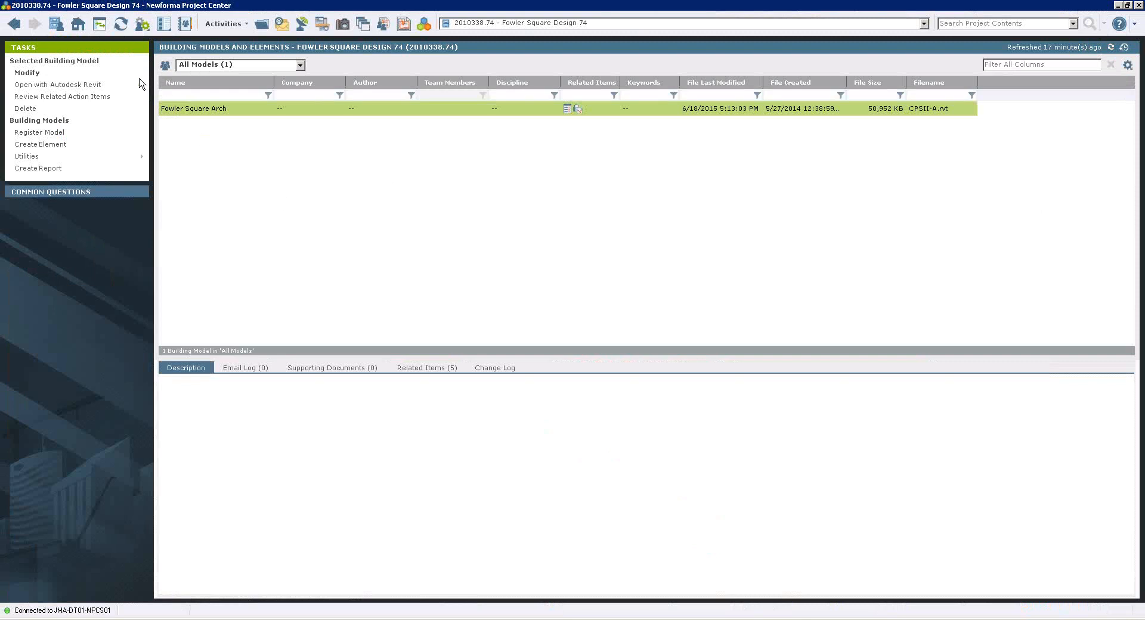
pyautogui.click(78, 28)
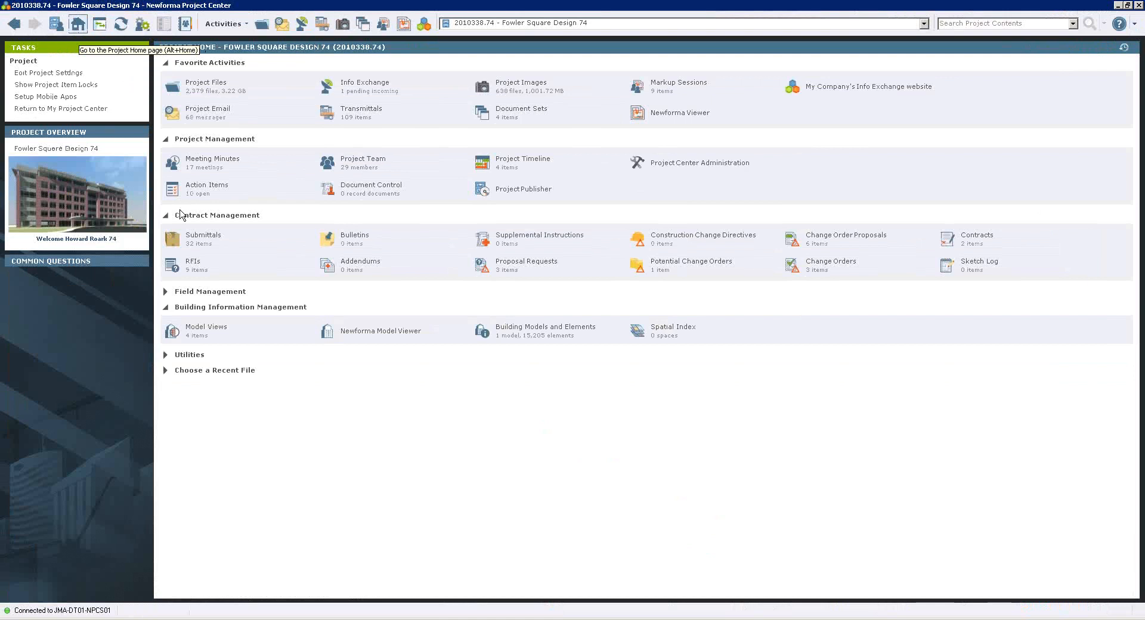
pyautogui.click(364, 186)
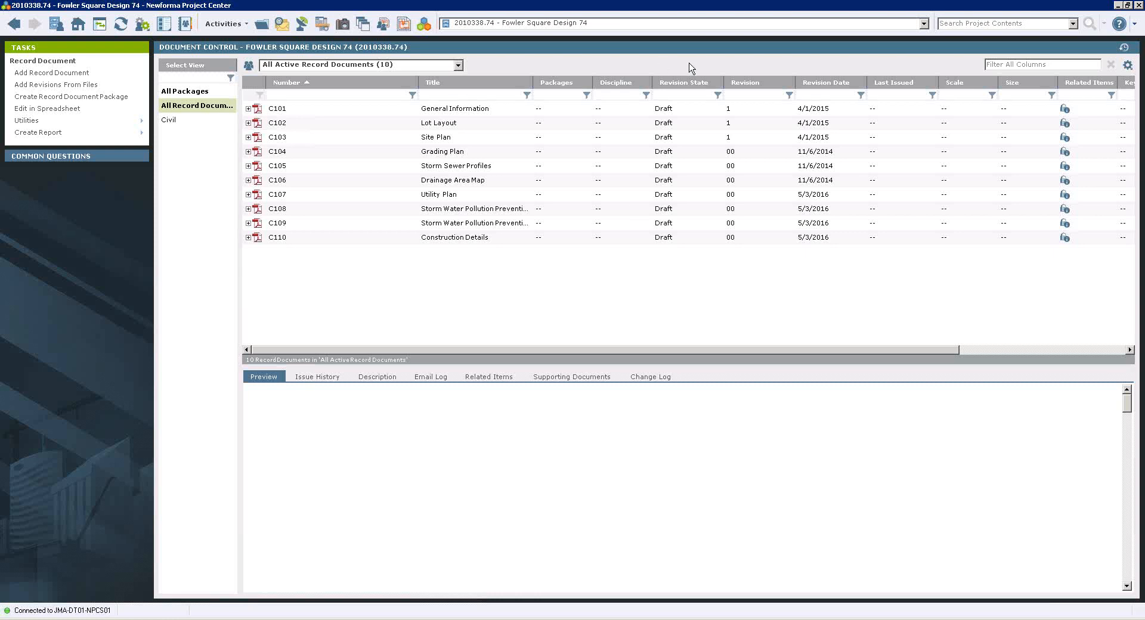
# Preview record document C101 General Information, and select all record documents from C101 through C110.
pyautogui.click(667, 109)
pyautogui.click(294, 113)
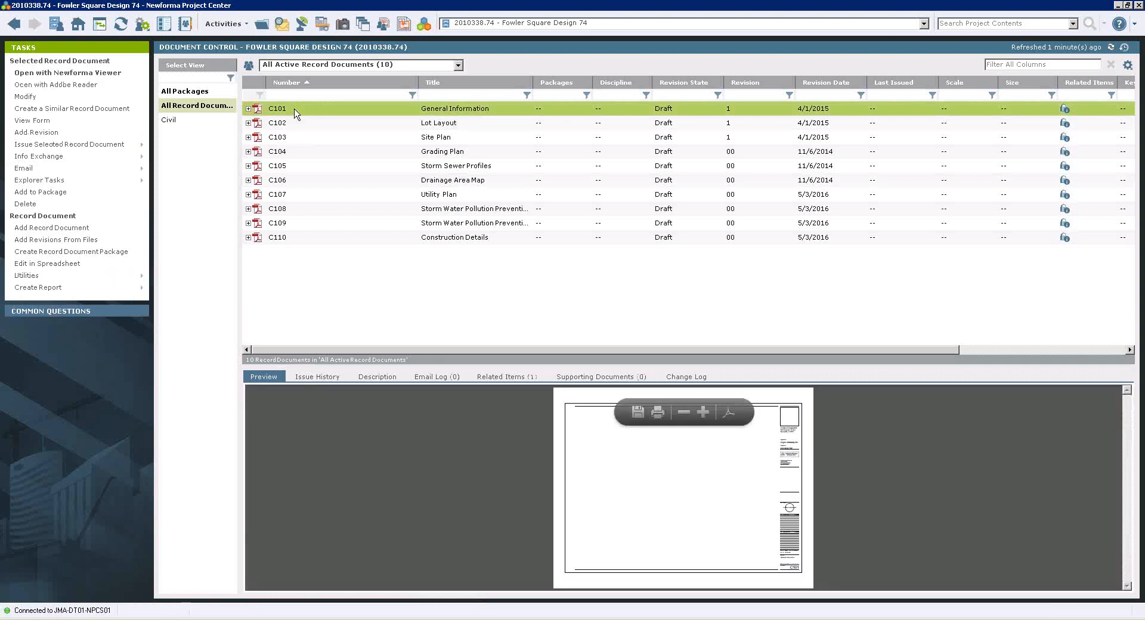
pyautogui.keyDown('shift'); pyautogui.click(330, 241); pyautogui.keyUp('shift')
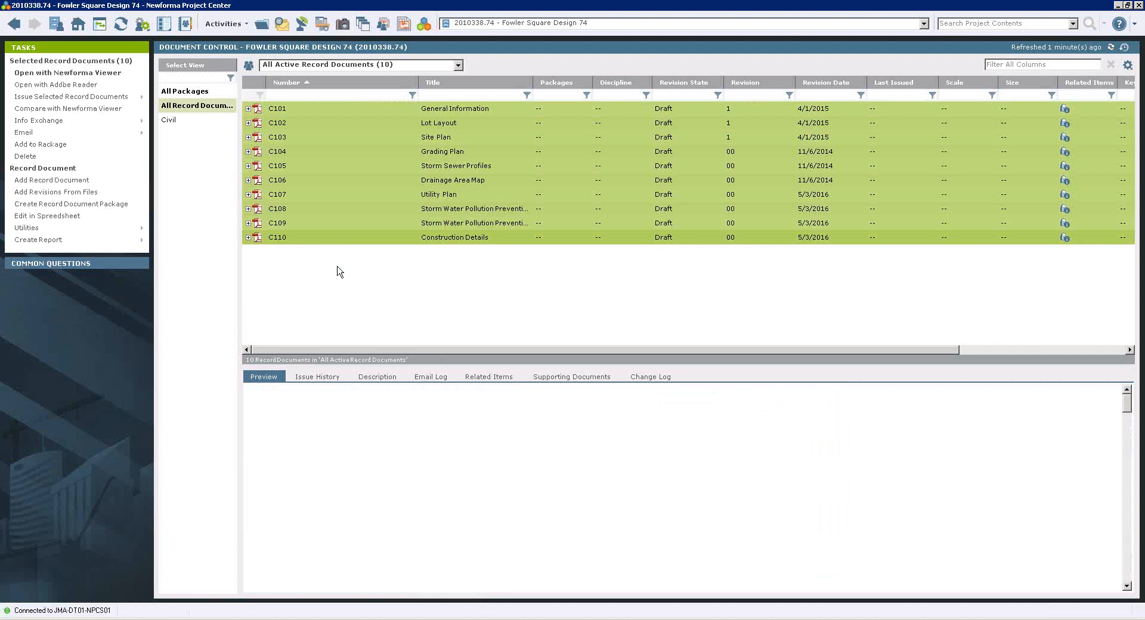
pyautogui.click(108, 133)
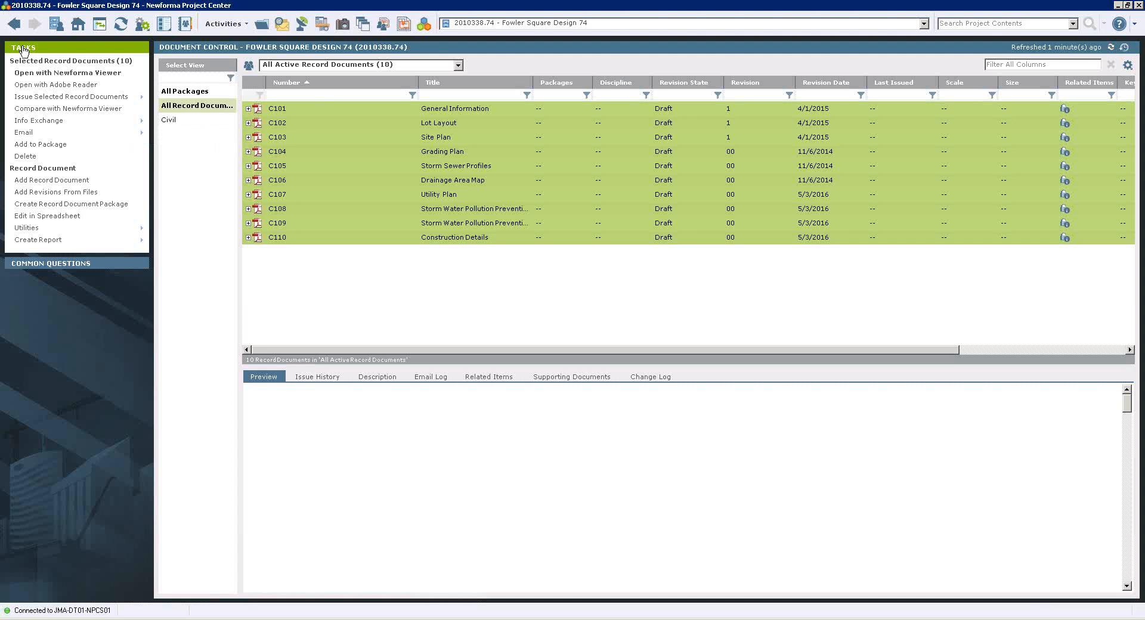
# Start issuing the latest revision of the selected record documents, addressed to the recipient from MacDougall Construction.
pyautogui.moveTo(75, 96)
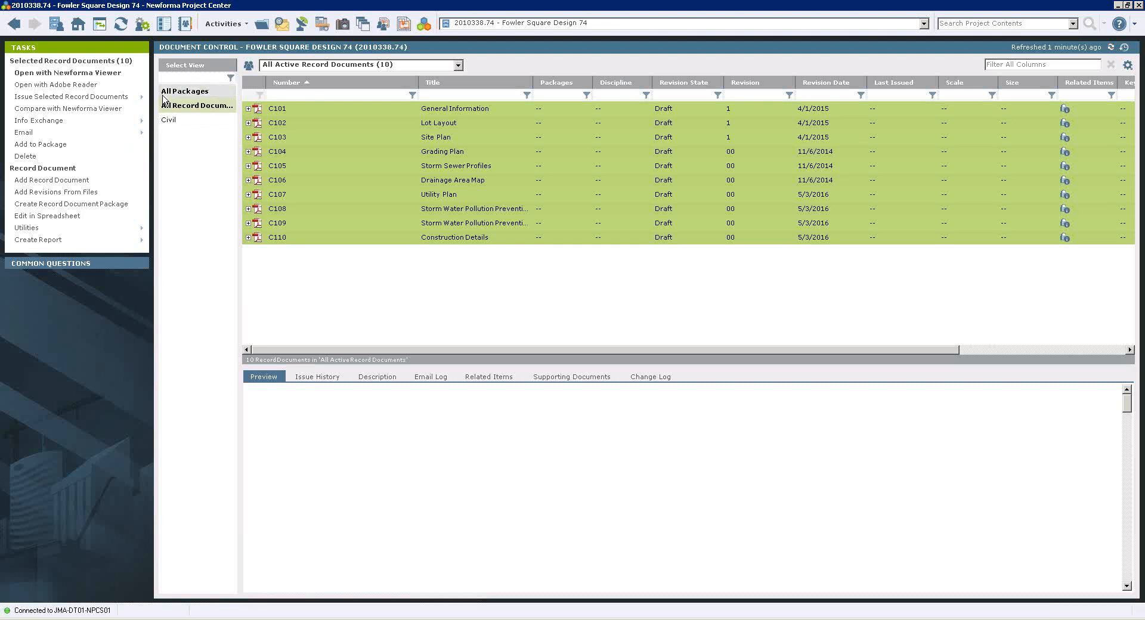
pyautogui.moveTo(125, 98)
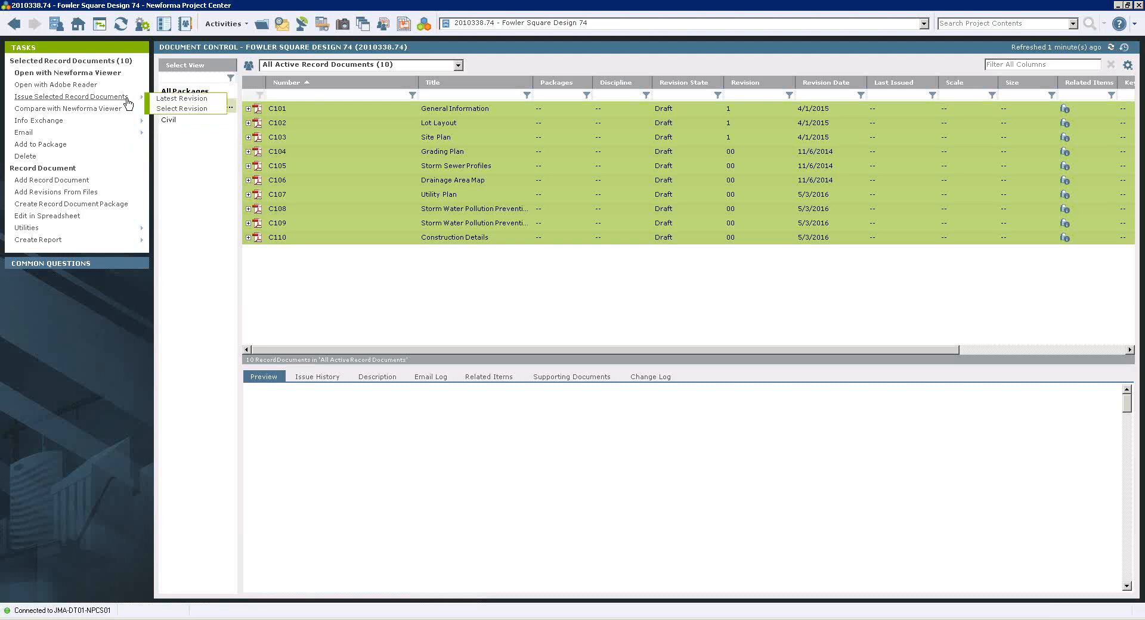
pyautogui.click(171, 100)
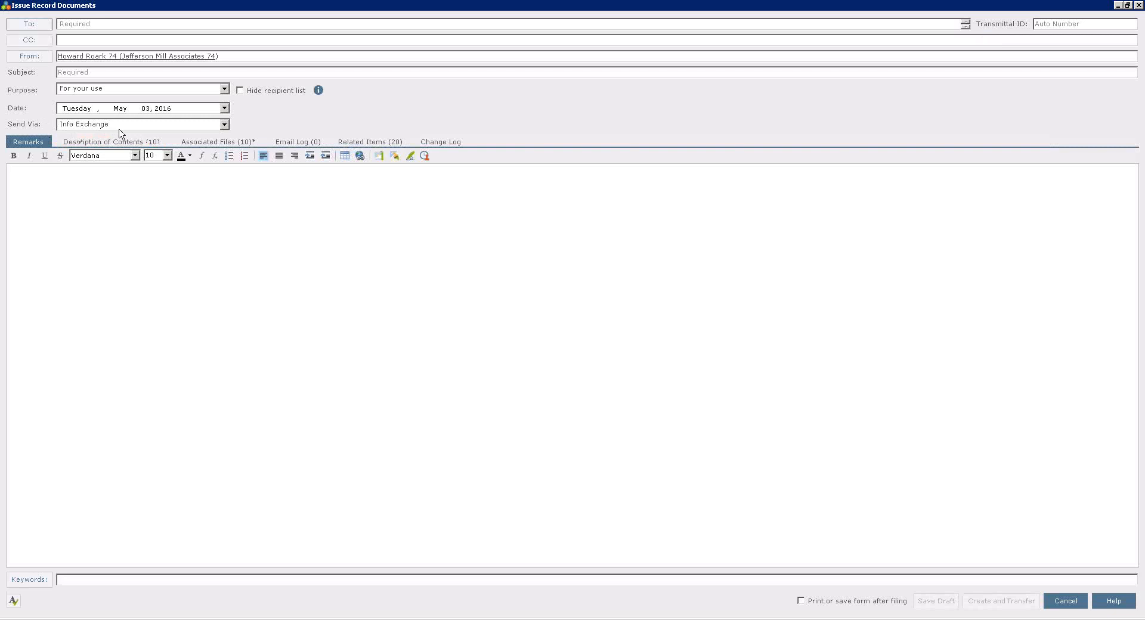
pyautogui.click(92, 23)
pyautogui.write('bob')
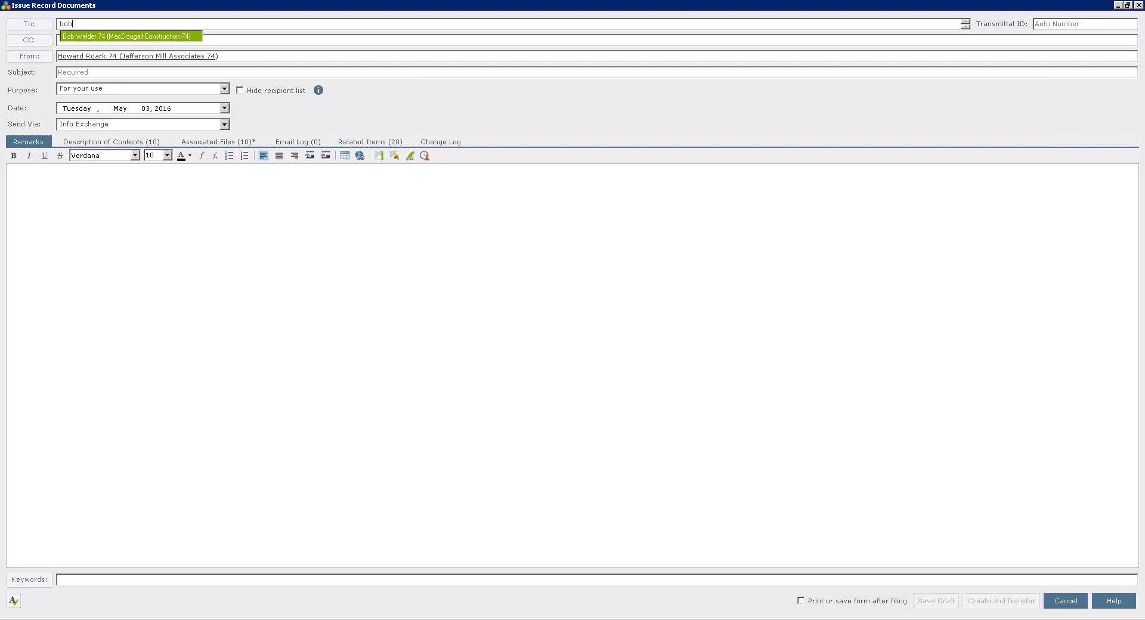
pyautogui.click(115, 43)
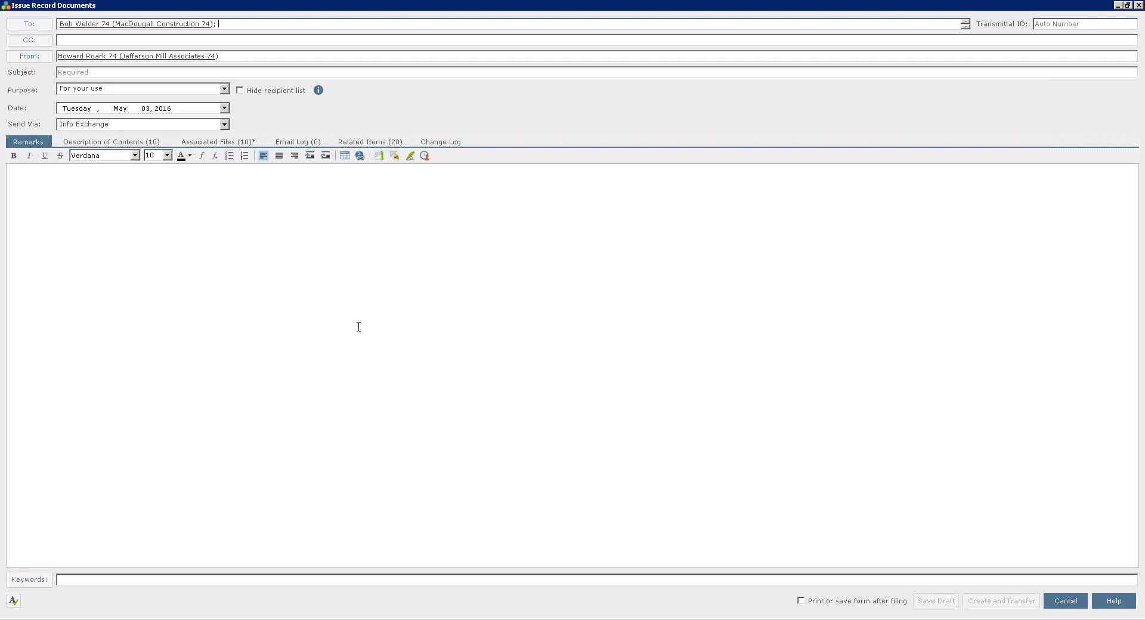
# Set the transmittal subject to Bid Documents, then create and transfer it through Info Exchange with the default transfer options, and clear the record document selection.
pyautogui.click(107, 72)
pyautogui.write('Bid ')
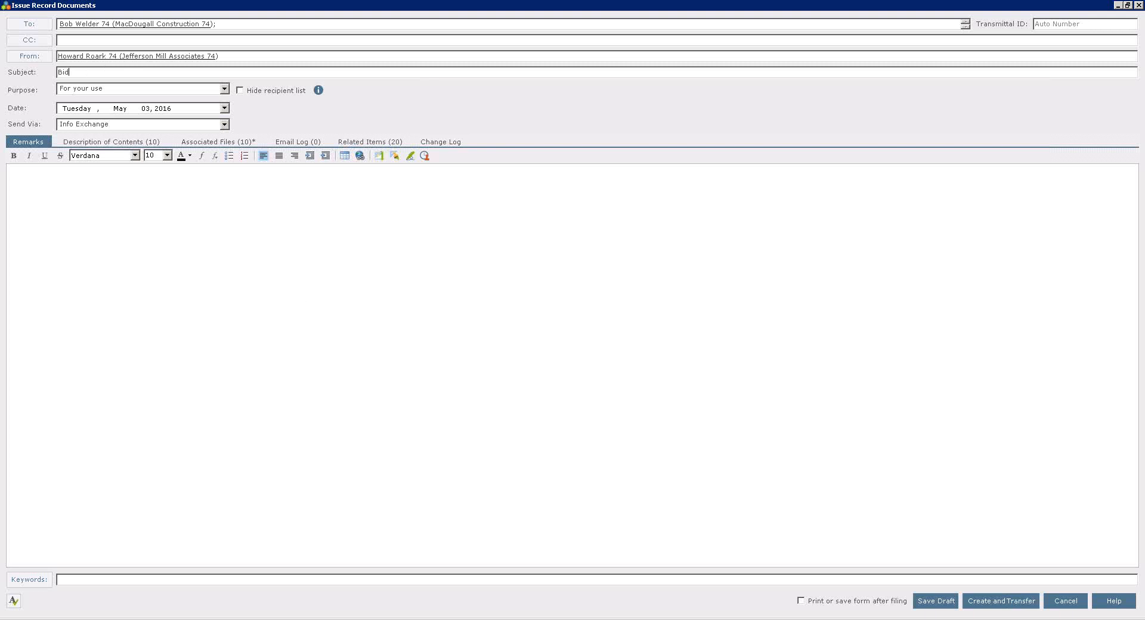
pyautogui.write('Documents')
pyautogui.click(1005, 601)
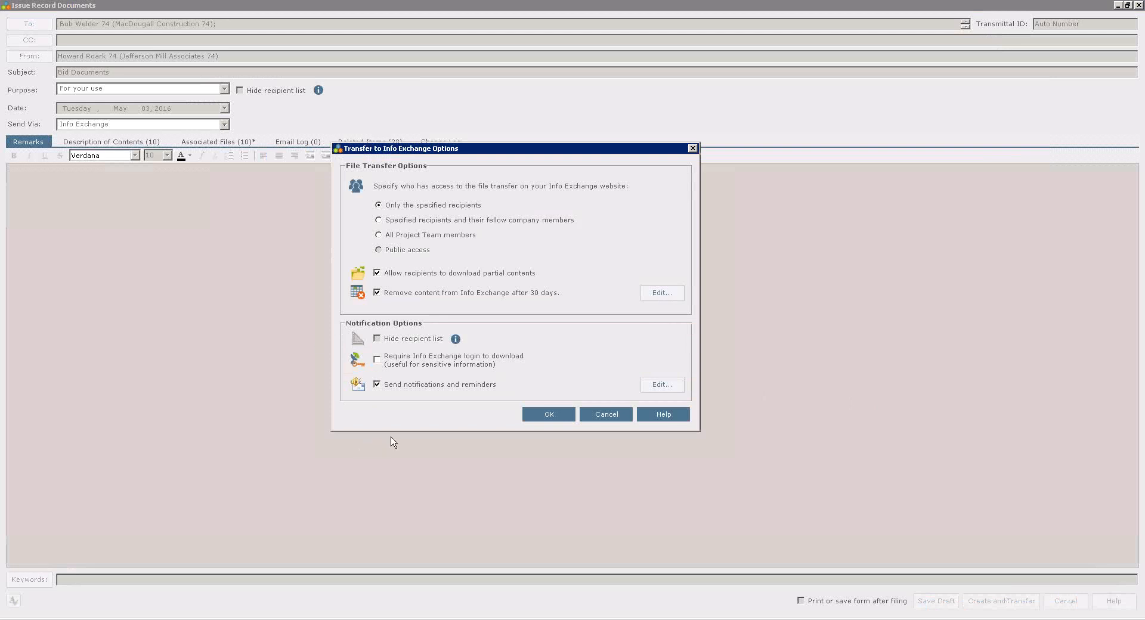
pyautogui.click(549, 416)
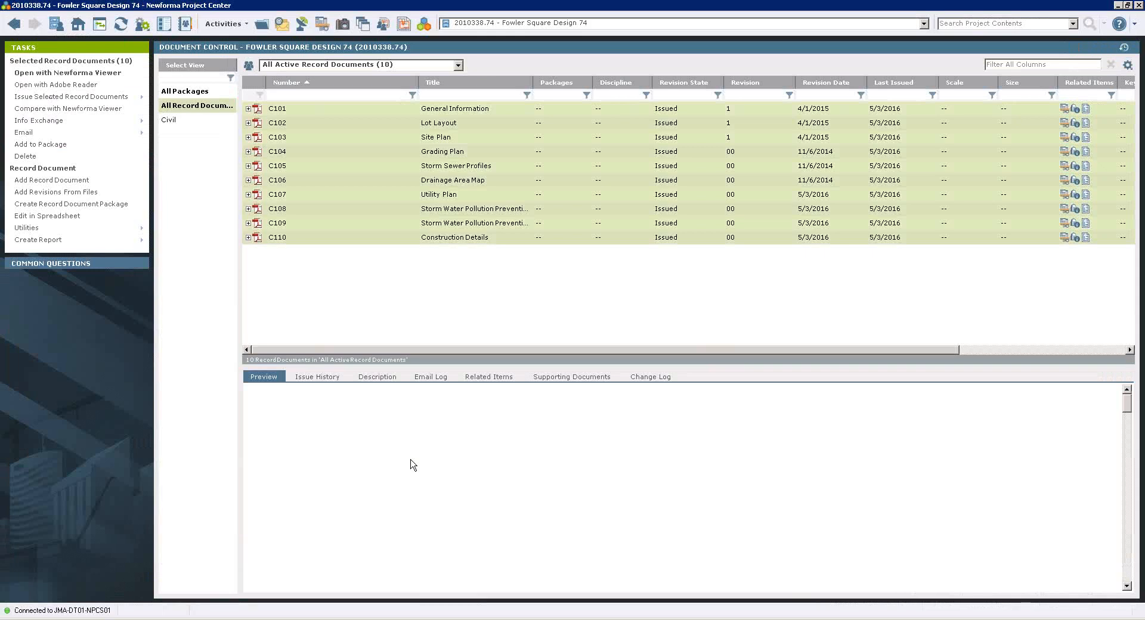
pyautogui.click(429, 298)
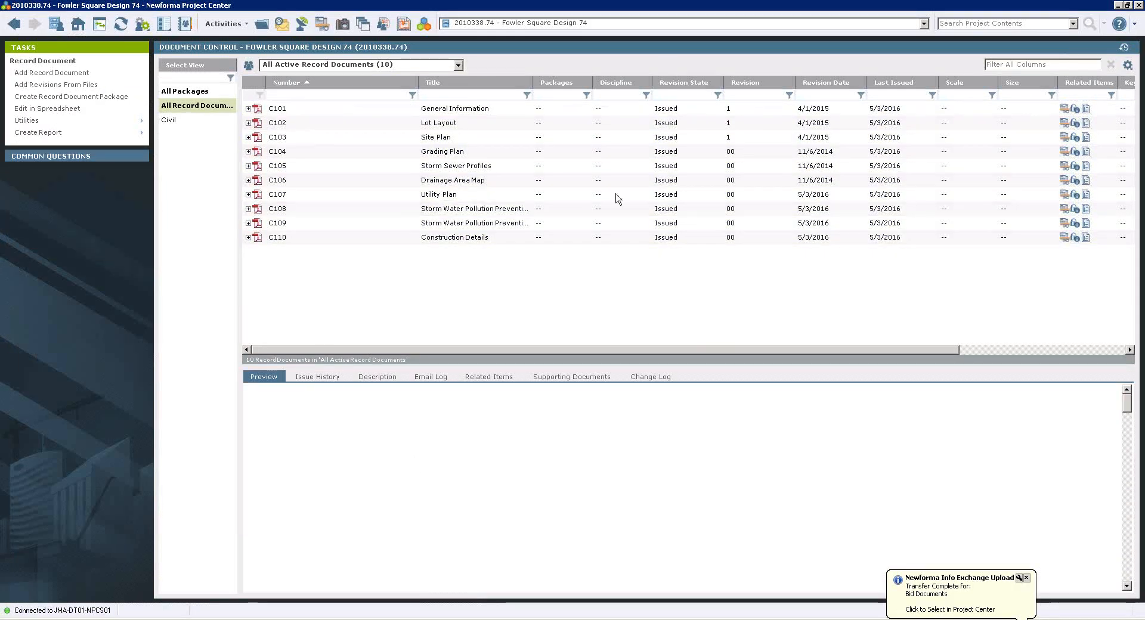
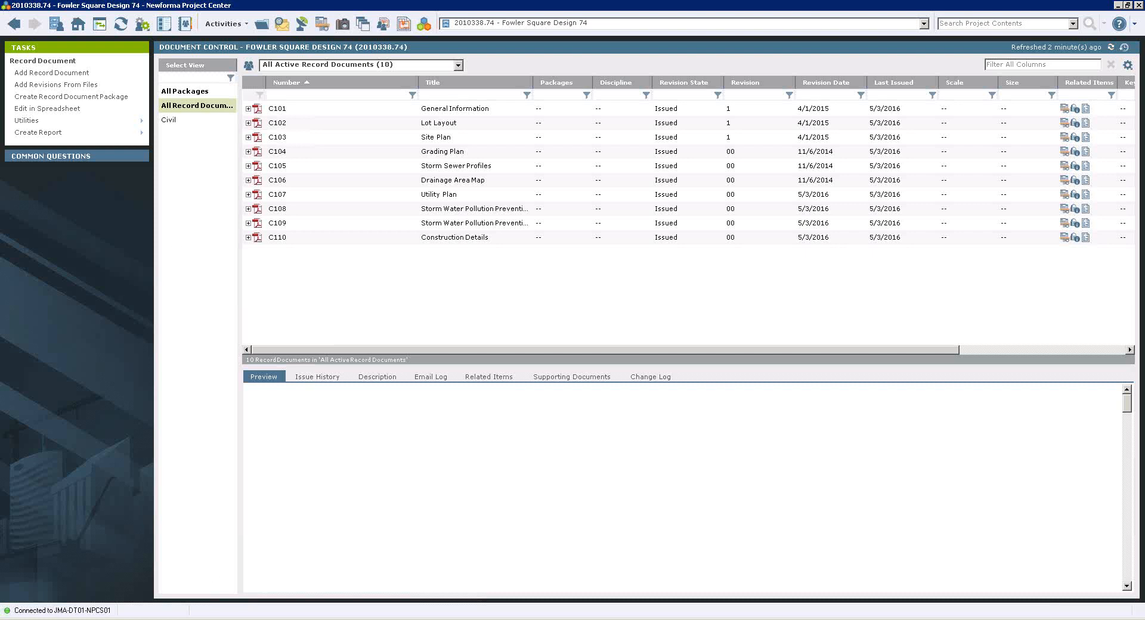
# Look over the Spatial Index commands in Revit, and open the project's Spatial Index from the project home in Newforma Project Center.
pyautogui.hotkey('alt', 'Tab')
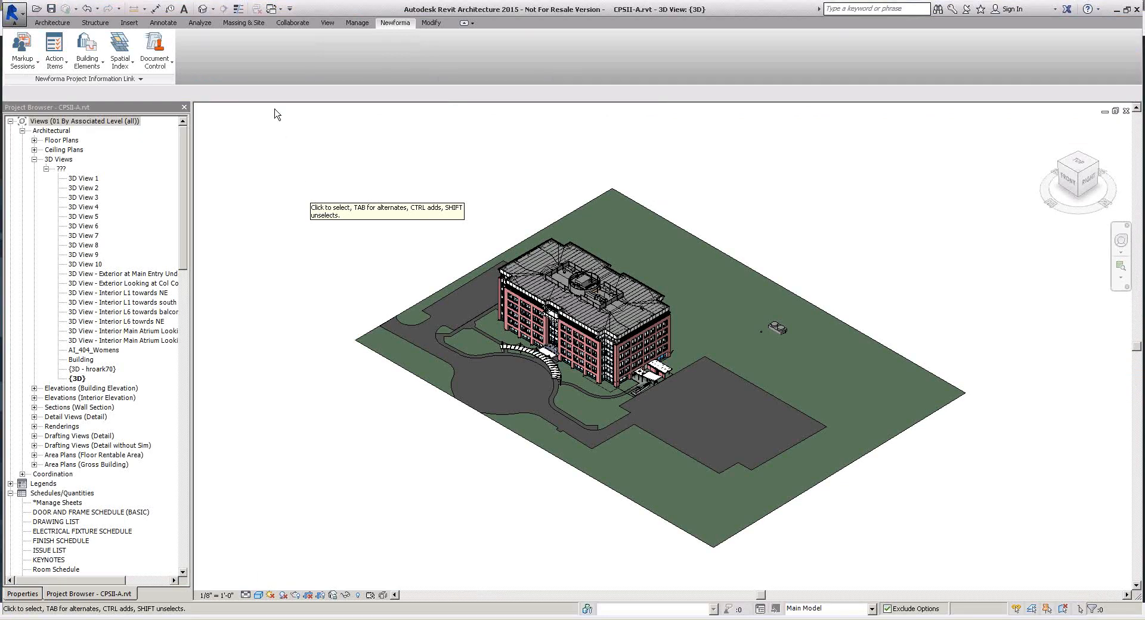
pyautogui.click(122, 64)
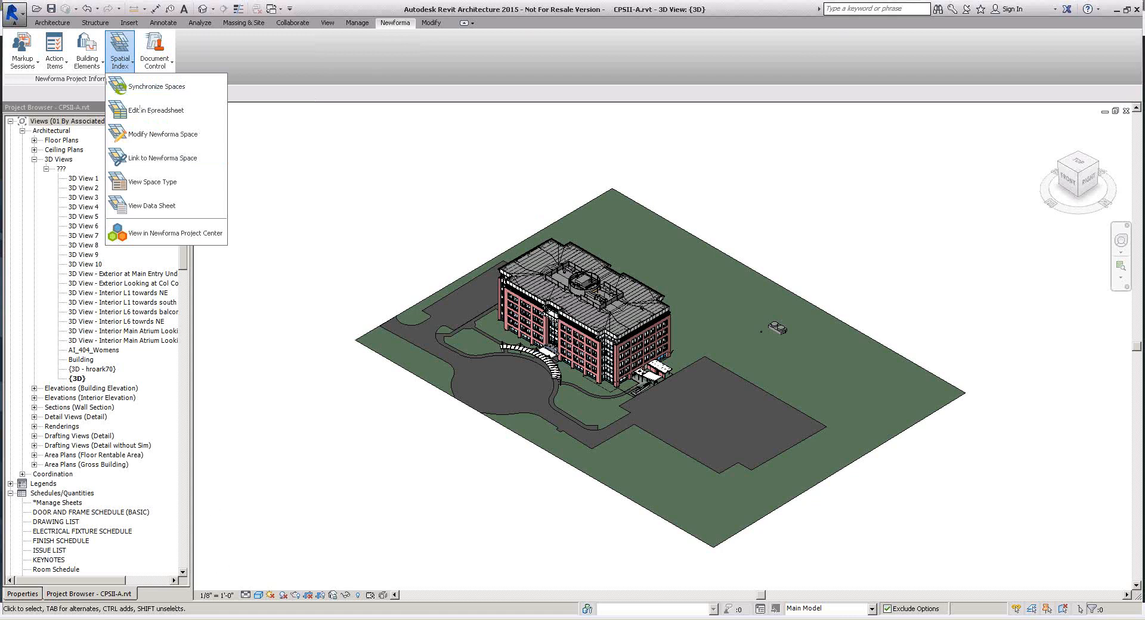
pyautogui.click(179, 619)
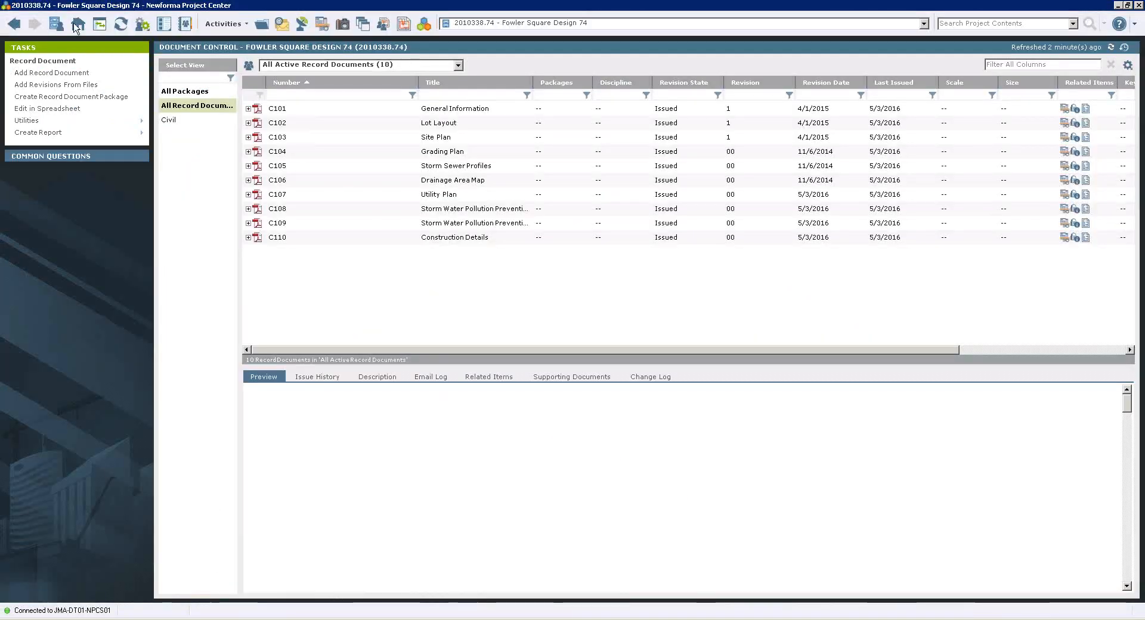
pyautogui.click(77, 27)
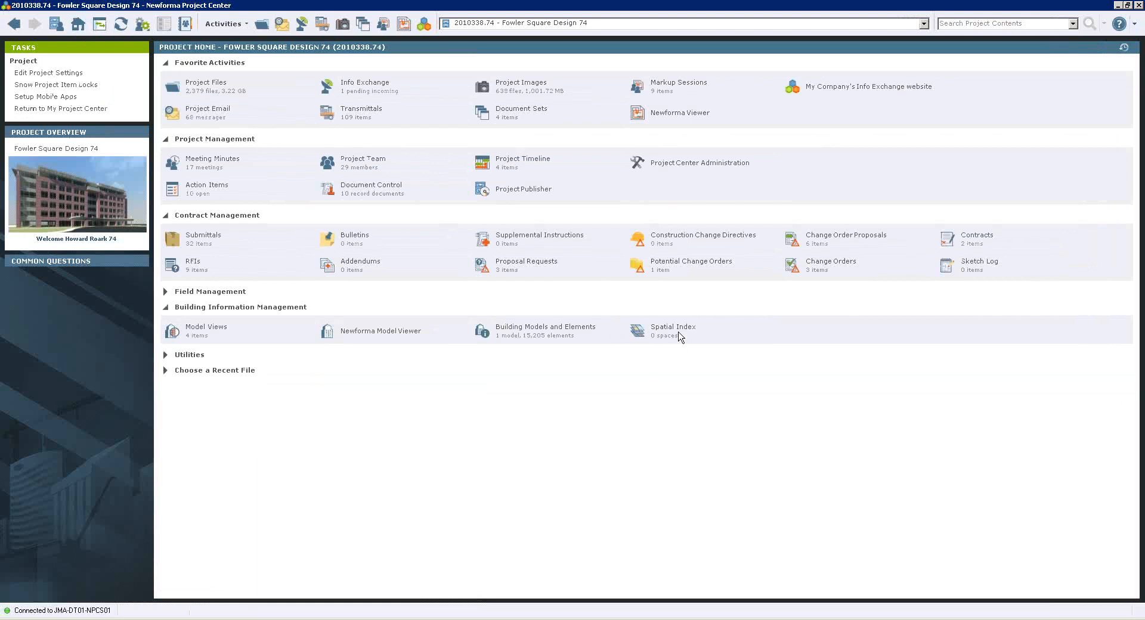
pyautogui.click(660, 331)
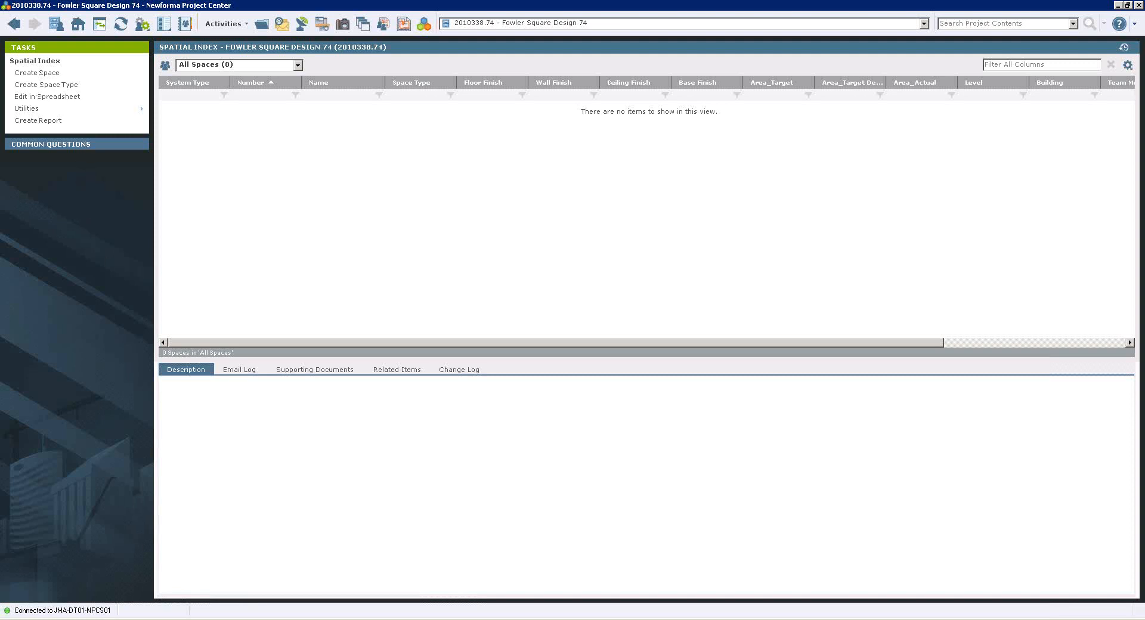
# Synchronize all listed Revit rooms as new Newforma spaces, examine the synchronization log, and view the spaces in Newforma Project Center's Spatial Index.
pyautogui.click(287, 619)
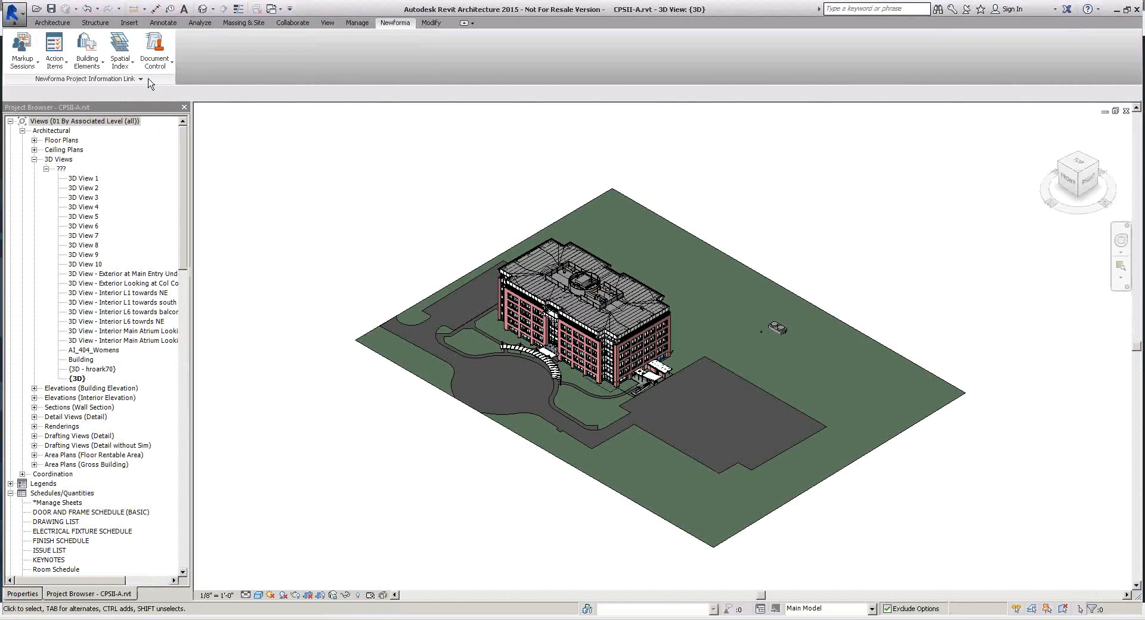
pyautogui.click(124, 64)
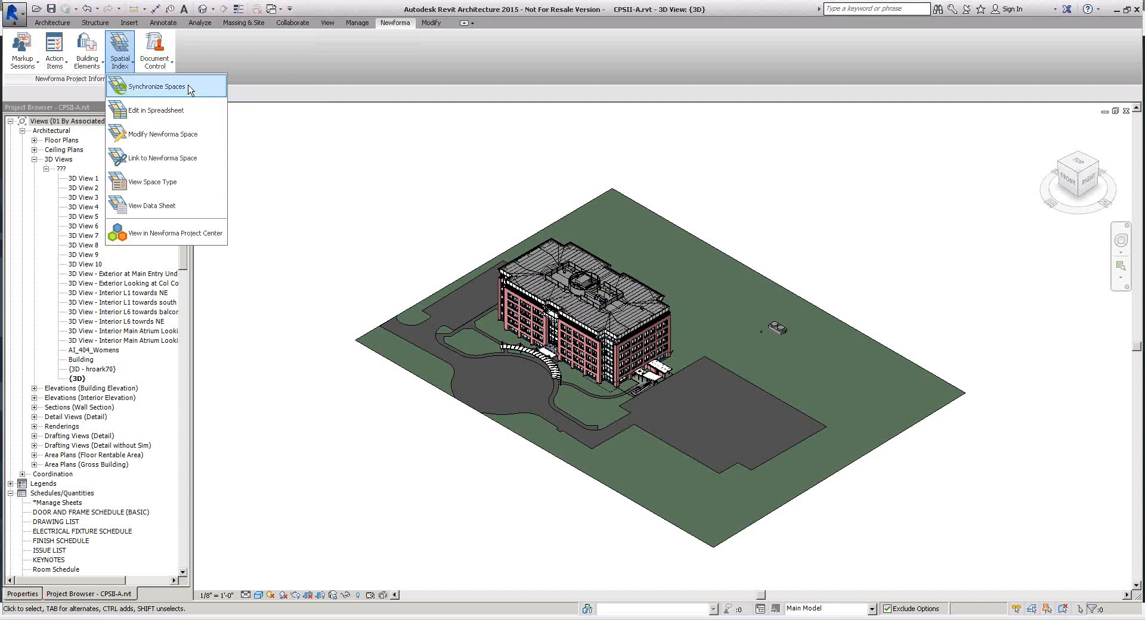
pyautogui.click(188, 88)
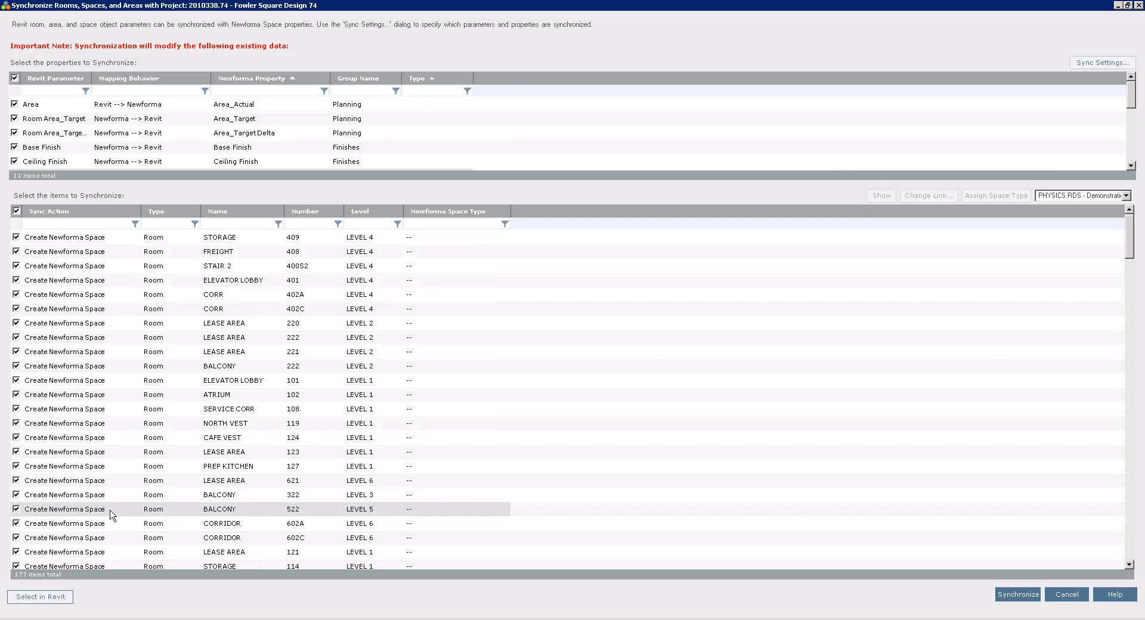
pyautogui.click(1015, 594)
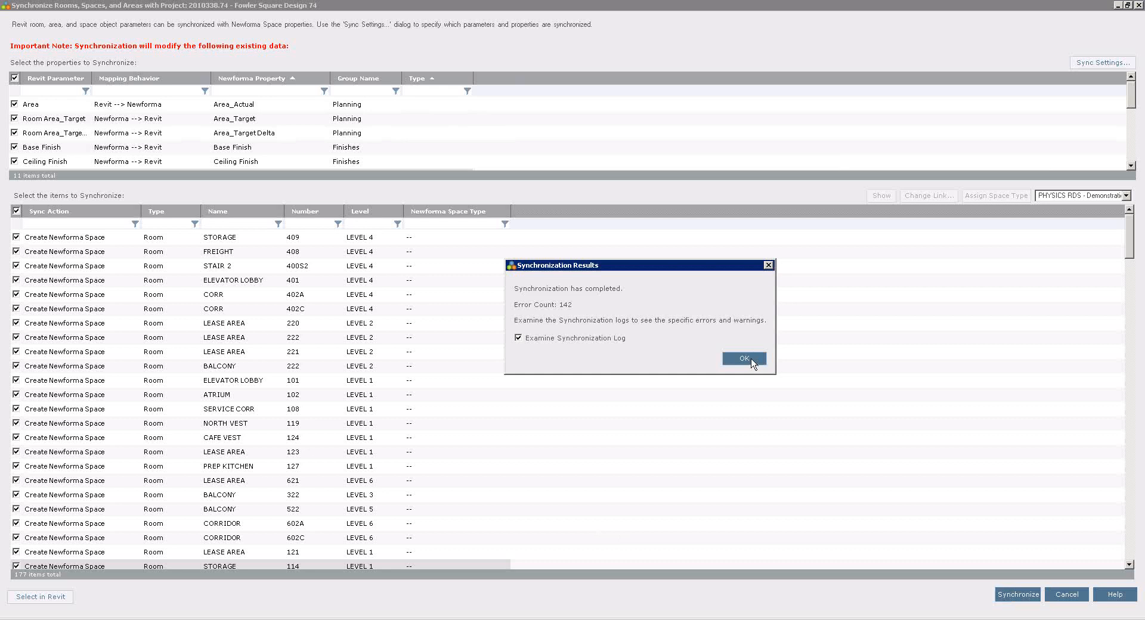
pyautogui.click(744, 359)
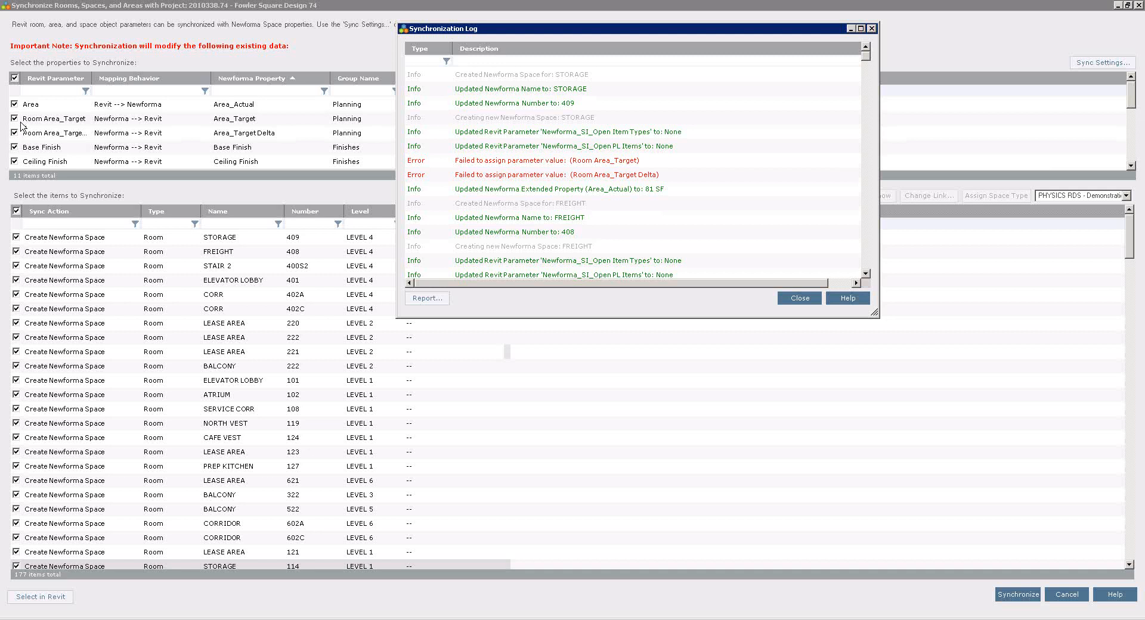
pyautogui.click(800, 298)
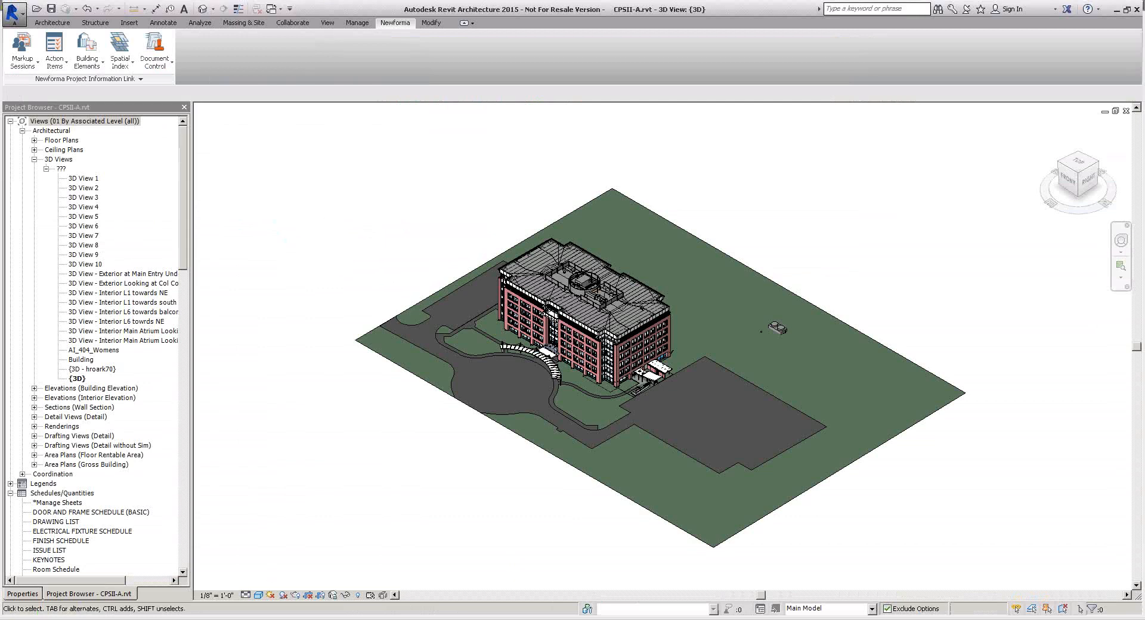
pyautogui.click(271, 619)
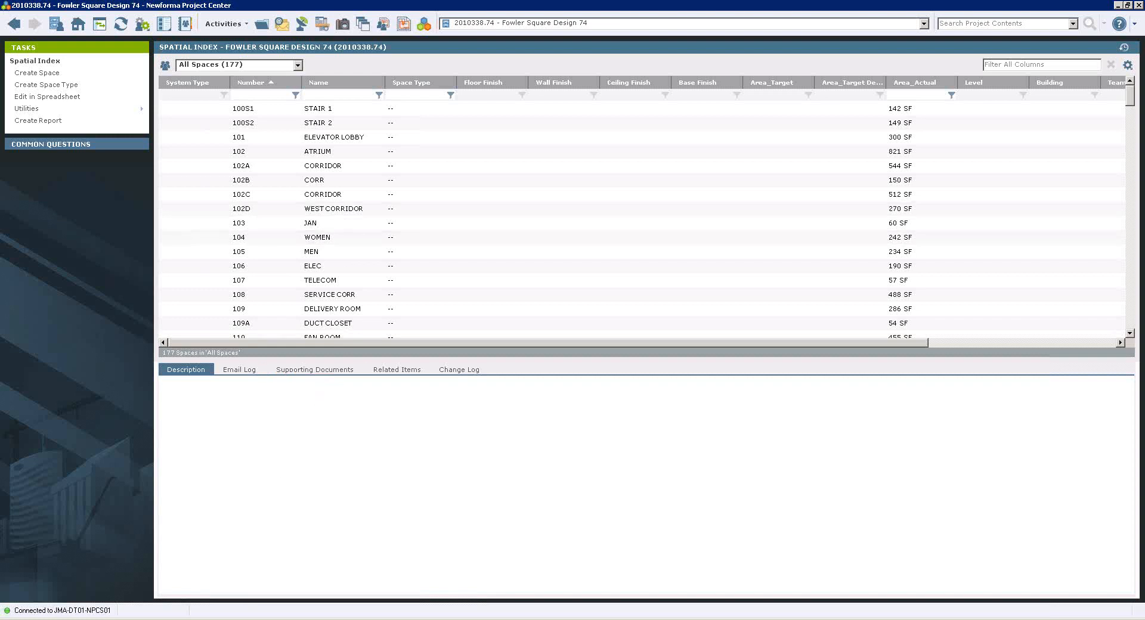
# Switch to Revit, start synchronizing building elements with the Fowler Square Design 74 project, and include all listed items.
pyautogui.hotkey('alt', 'Tab')
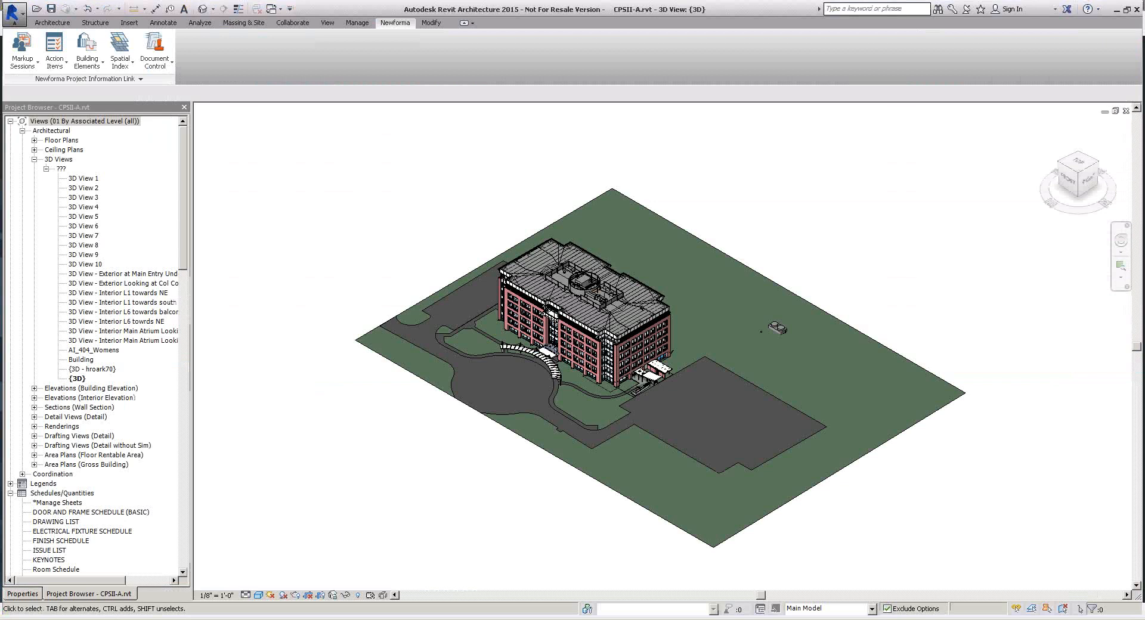
pyautogui.click(93, 69)
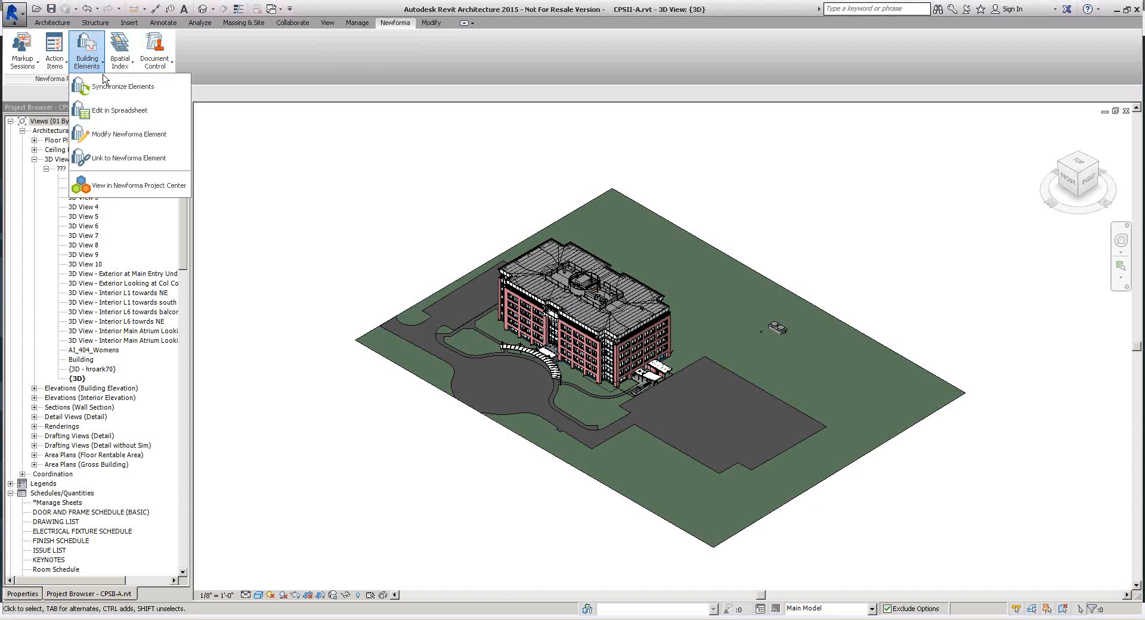
pyautogui.click(130, 88)
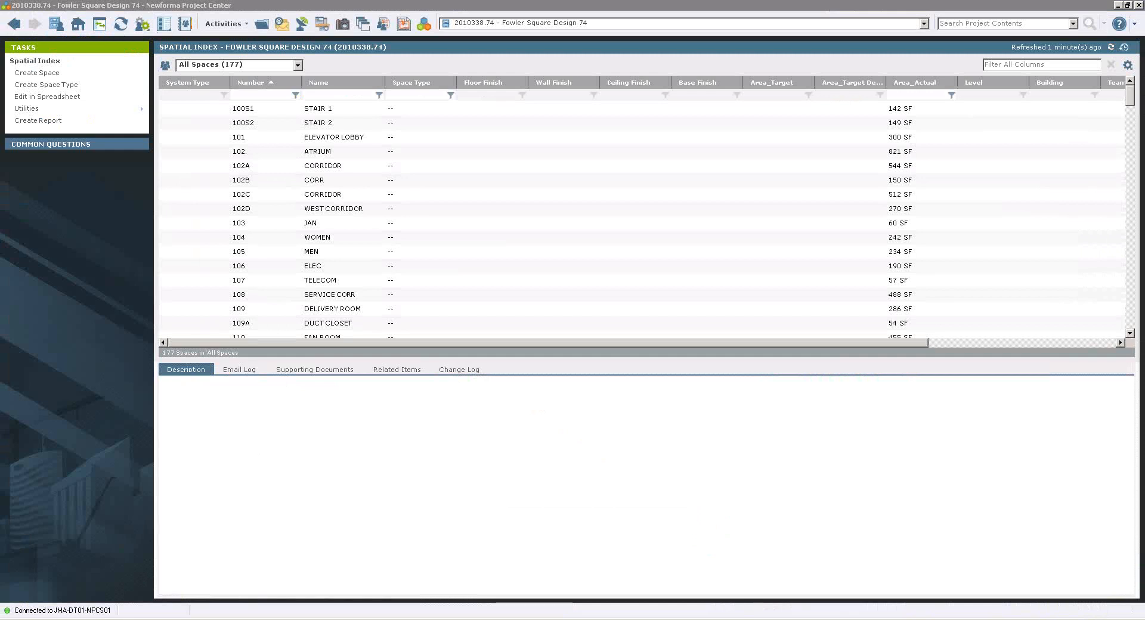
pyautogui.click(1118, 6)
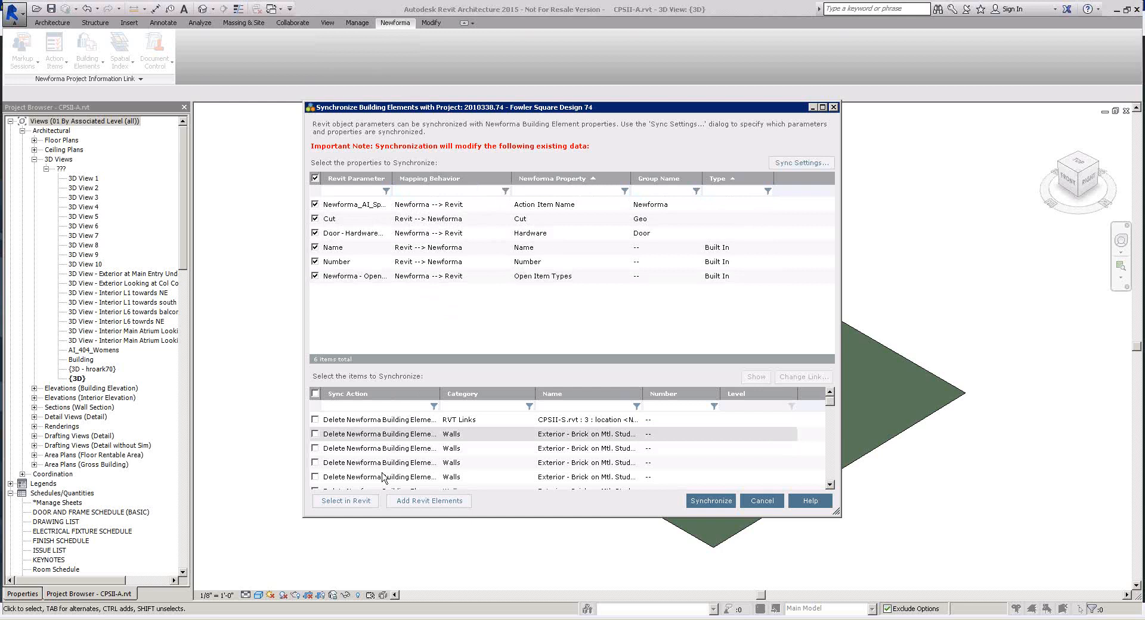
pyautogui.click(315, 394)
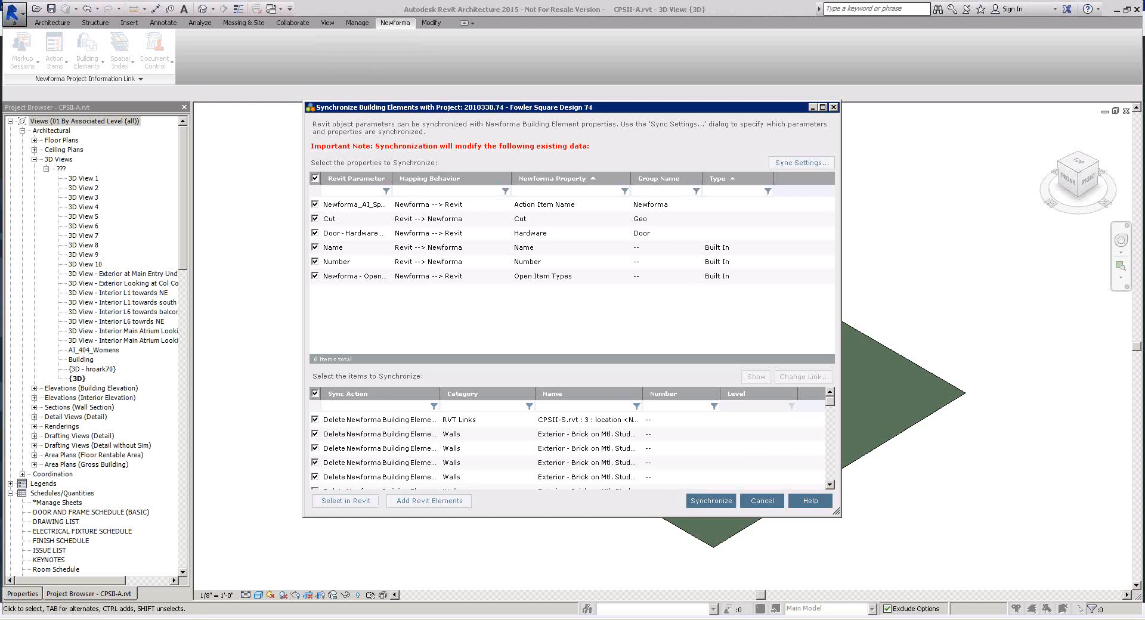
# In Newforma Project Center, open Building Models and Elements, select the Fowler Square Arch model, and list All Elements.
pyautogui.click(177, 619)
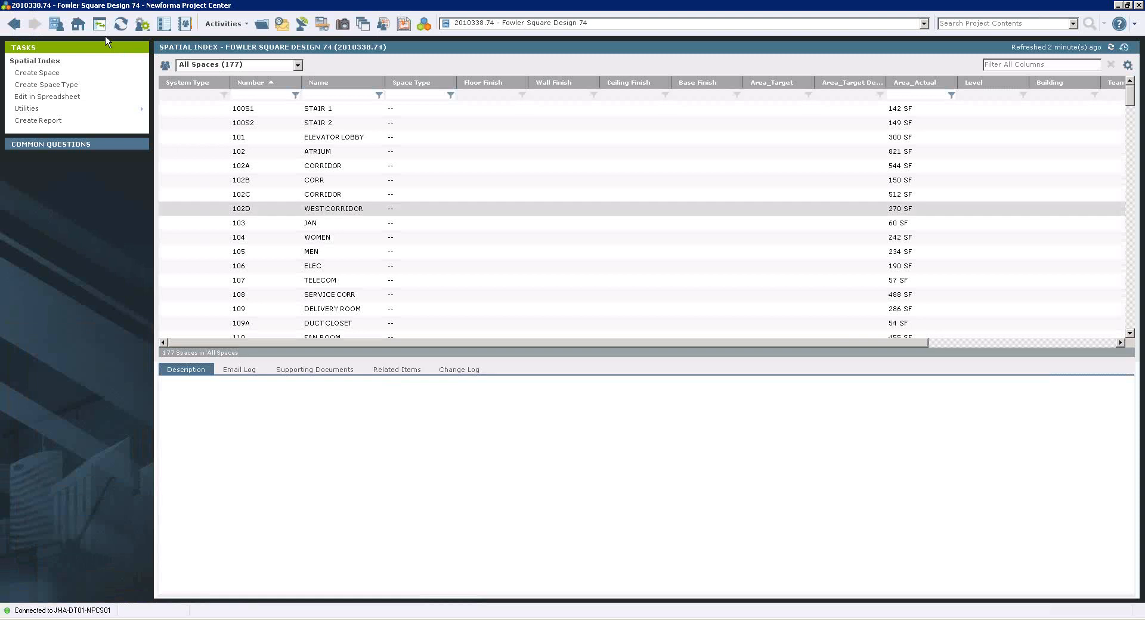
pyautogui.click(78, 24)
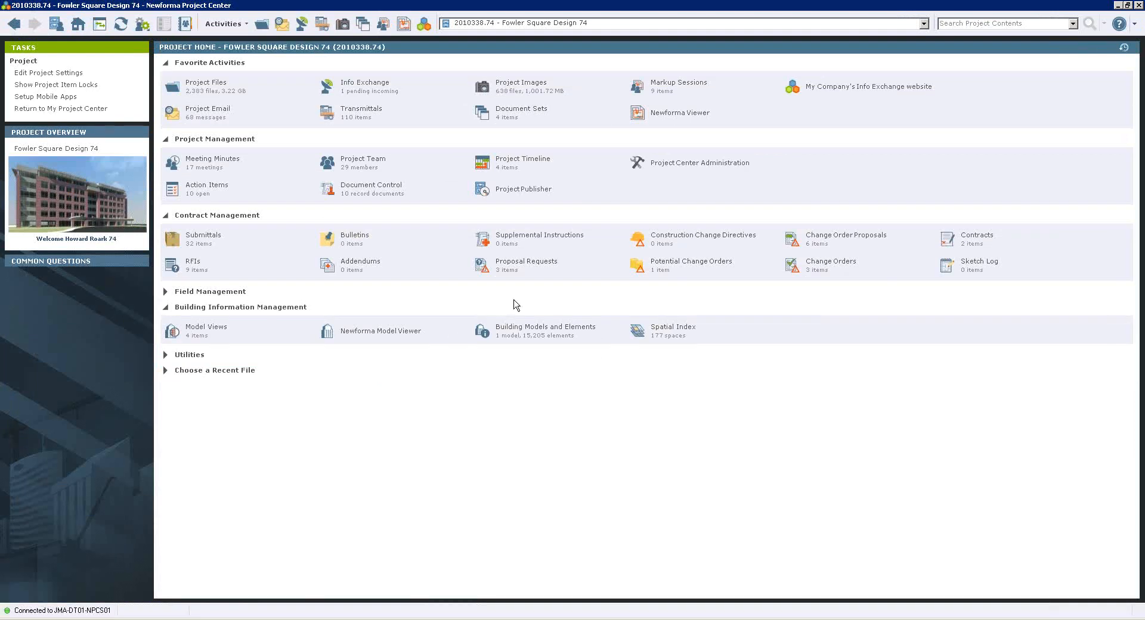
pyautogui.click(558, 330)
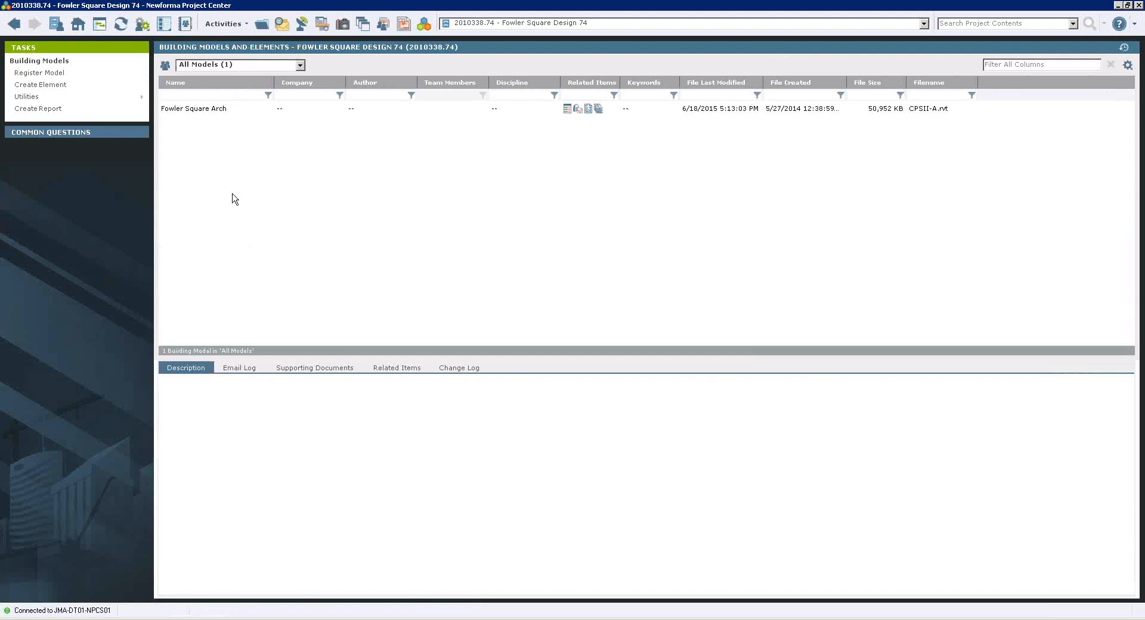
pyautogui.click(224, 110)
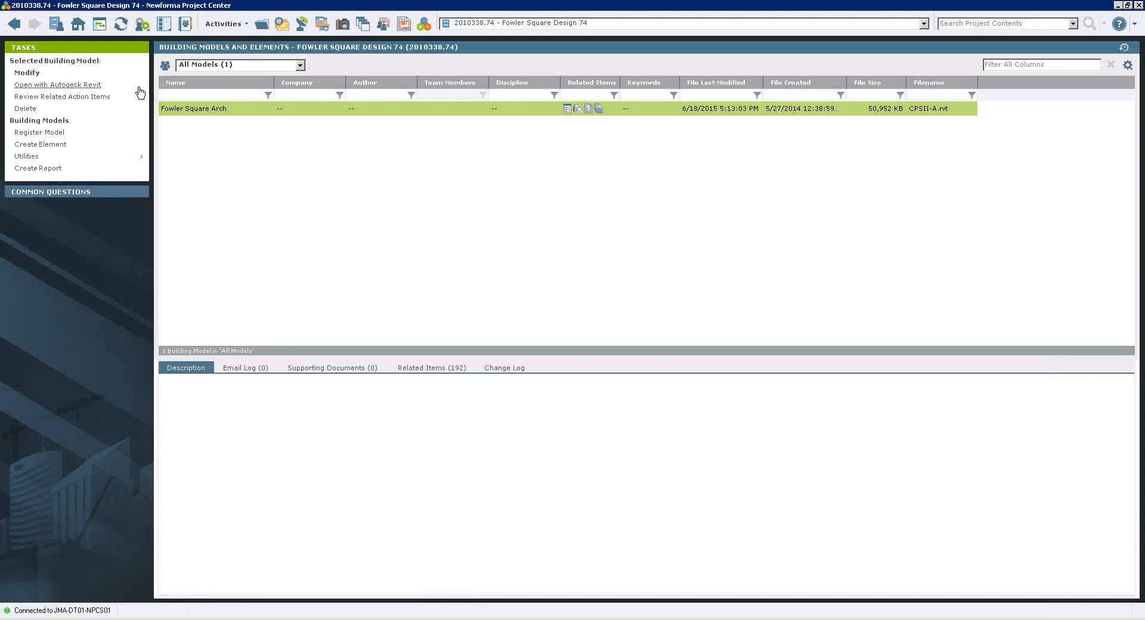
pyautogui.click(300, 65)
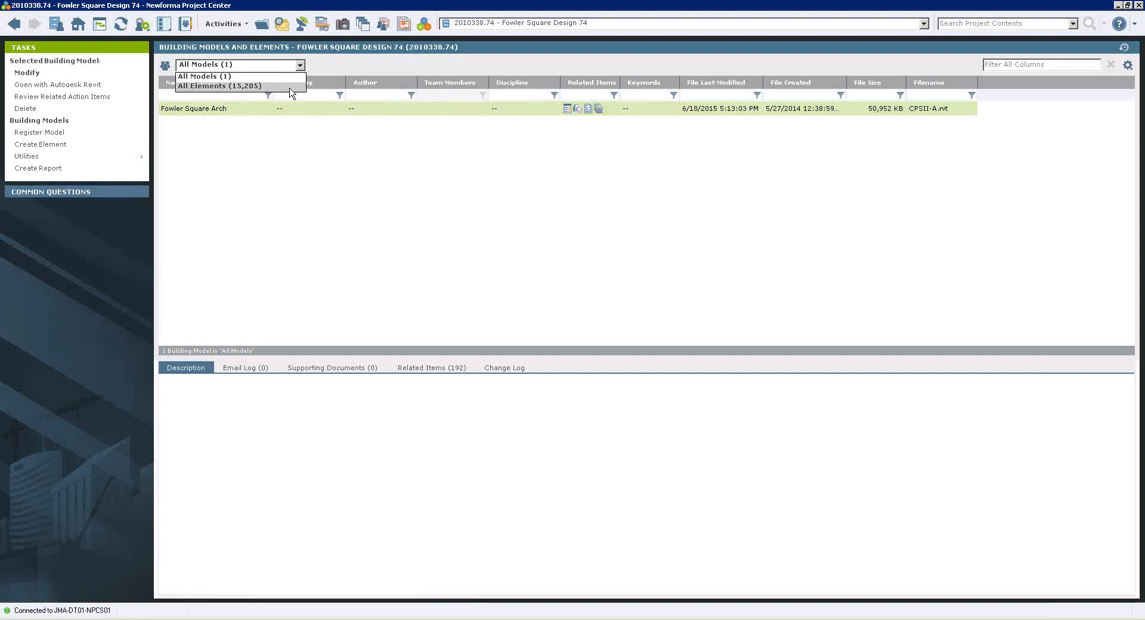
pyautogui.click(290, 87)
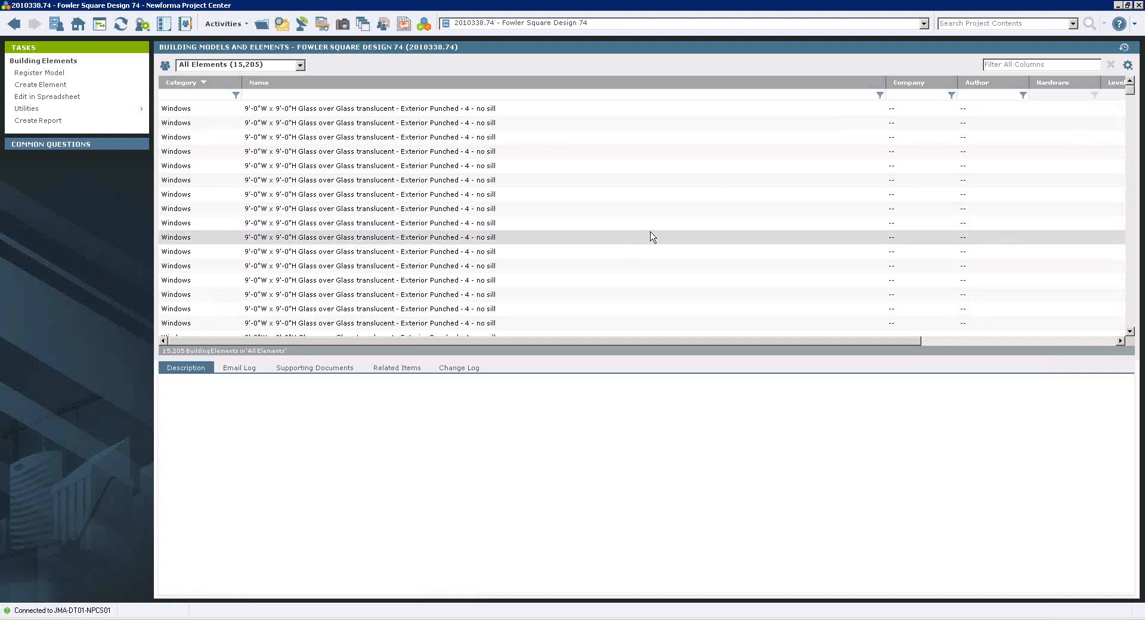
# Filter the building elements by category, excluding Pipes and including Doors.
pyautogui.click(236, 96)
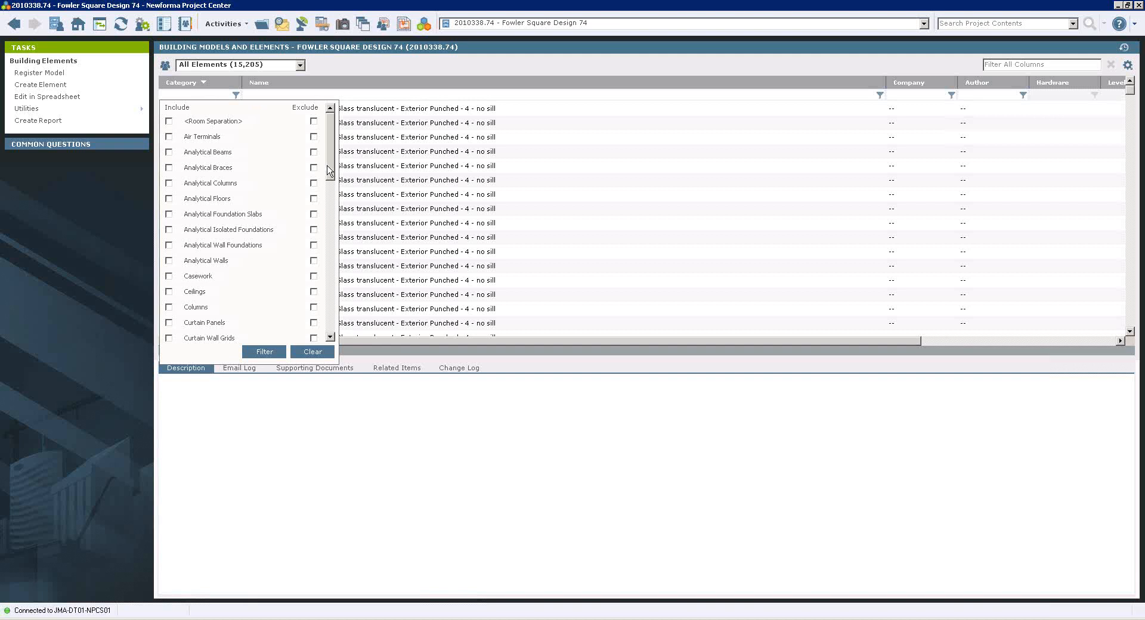
pyautogui.moveTo(332, 170); pyautogui.dragTo(334, 241)
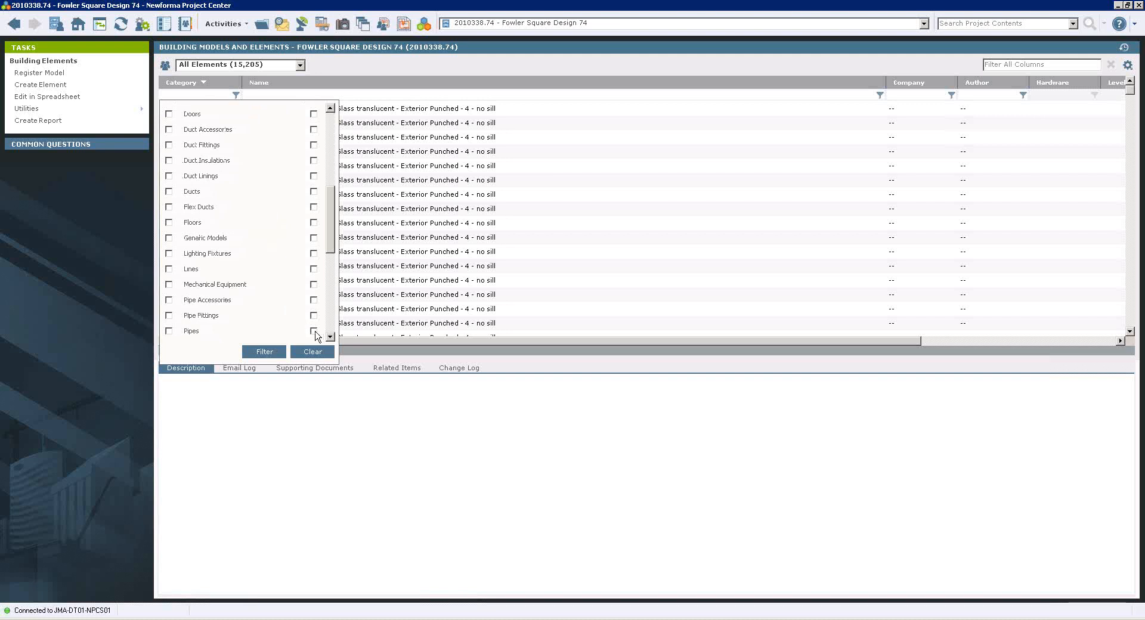
pyautogui.click(263, 353)
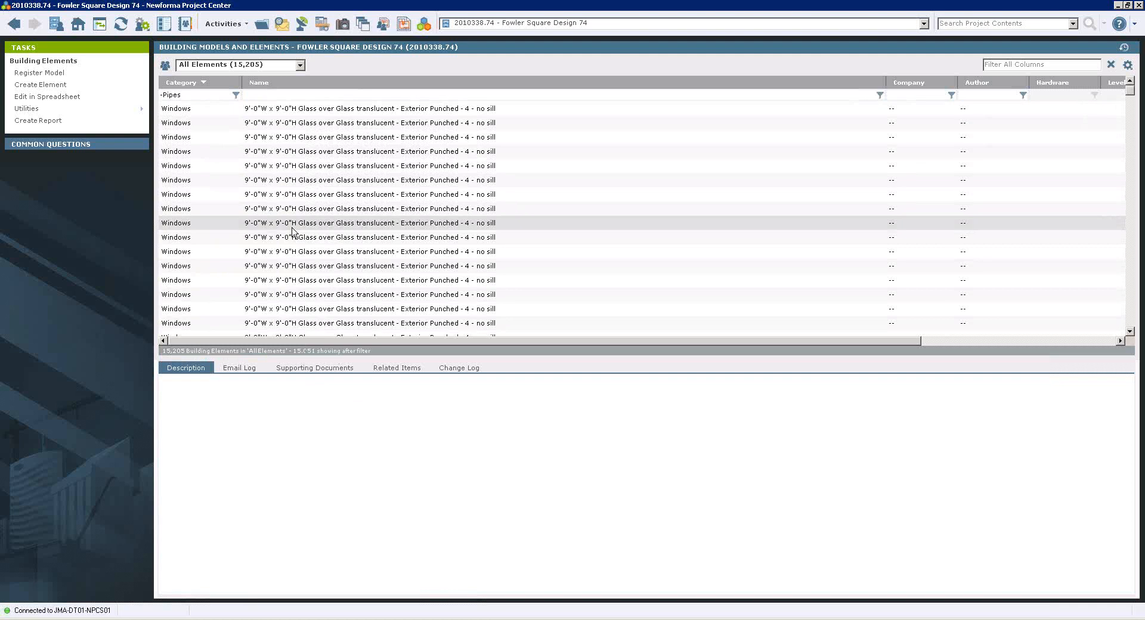
pyautogui.click(236, 95)
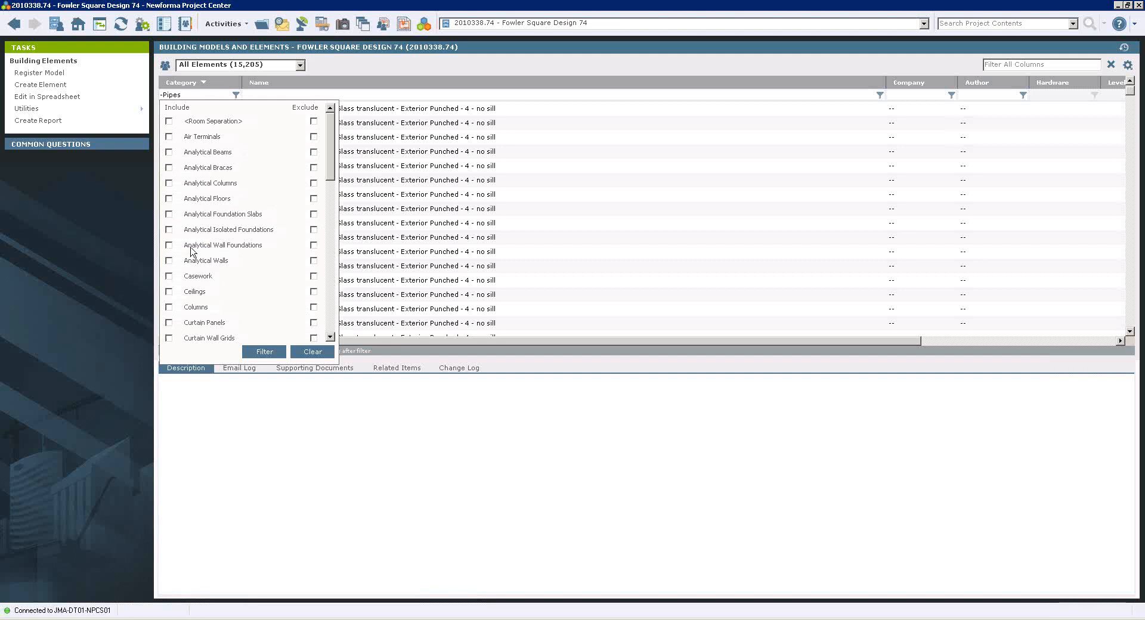
pyautogui.click(329, 338)
pyautogui.scroll(-4, 292, 310)
pyautogui.click(170, 262)
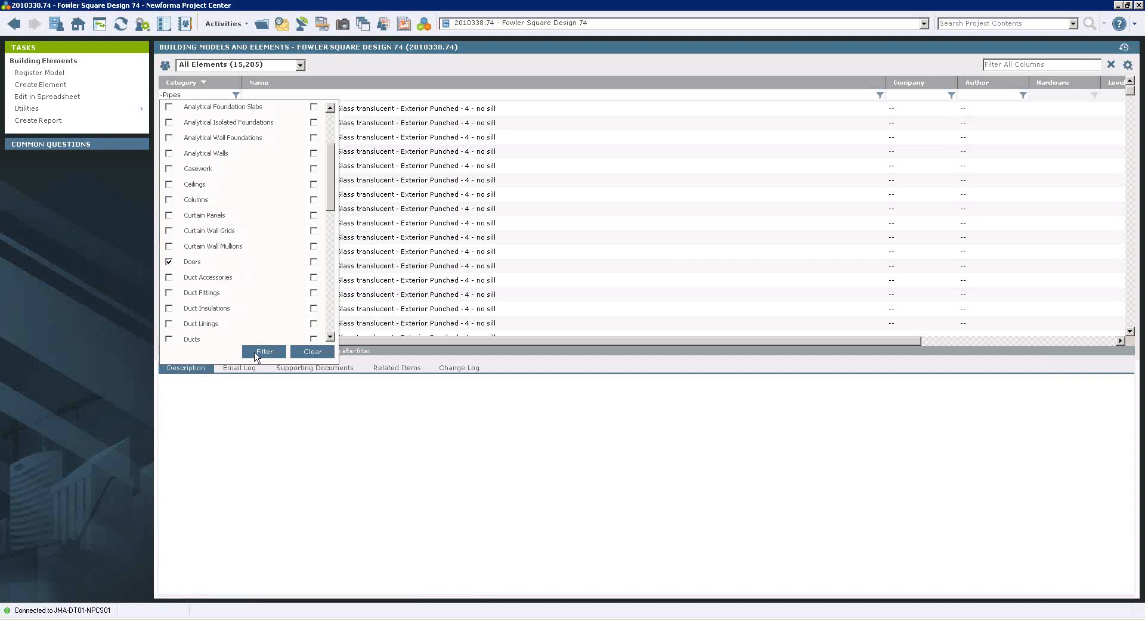
pyautogui.click(263, 352)
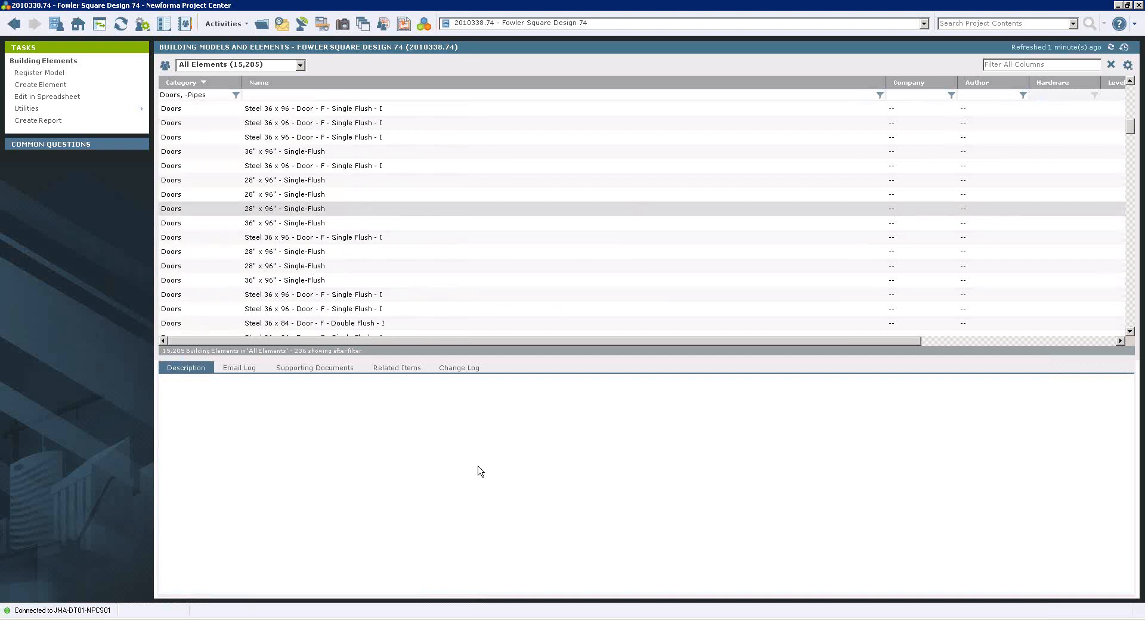
# Select a 36" x 96" Single-Flush door and examine its remaining property columns and the available column choices.
pyautogui.scroll(-2, 478, 467)
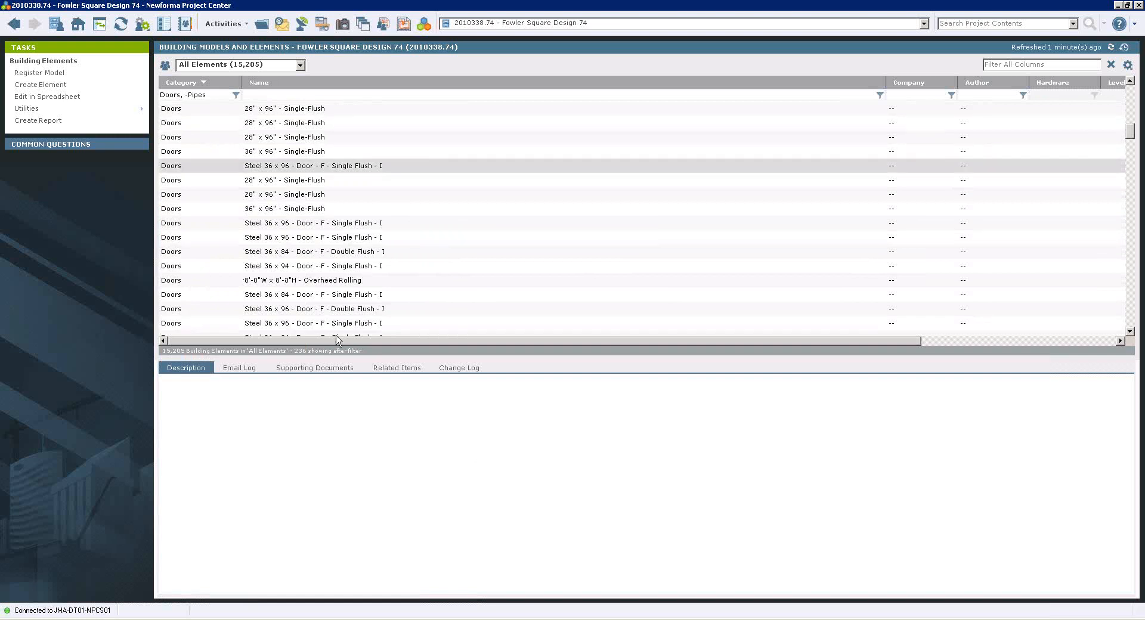
pyautogui.click(302, 151)
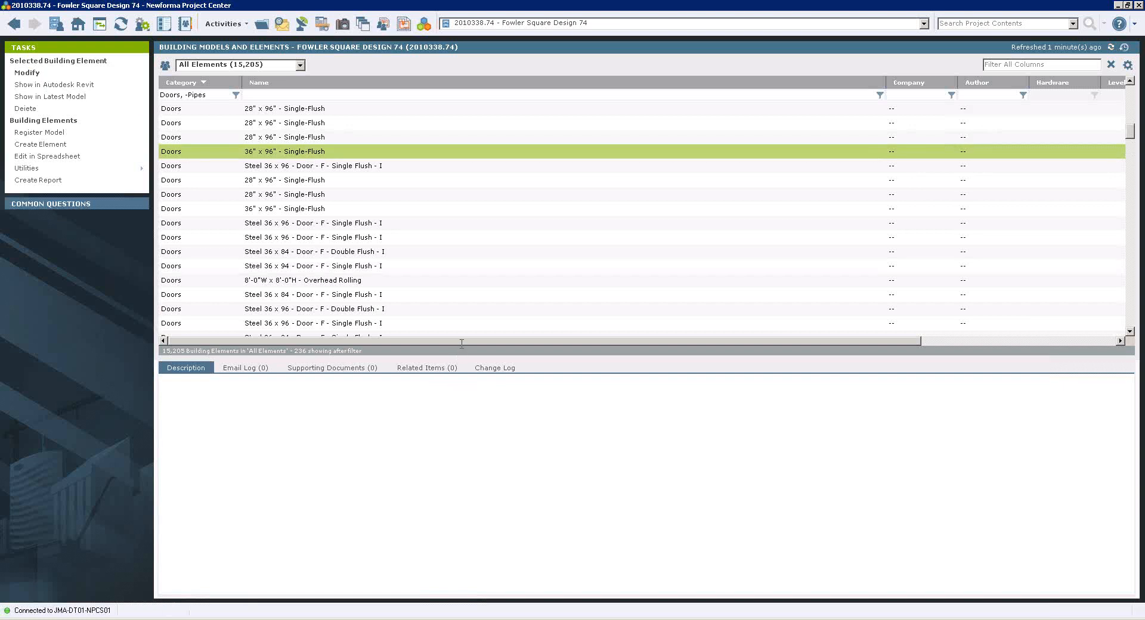
pyautogui.moveTo(517, 348); pyautogui.dragTo(980, 383)
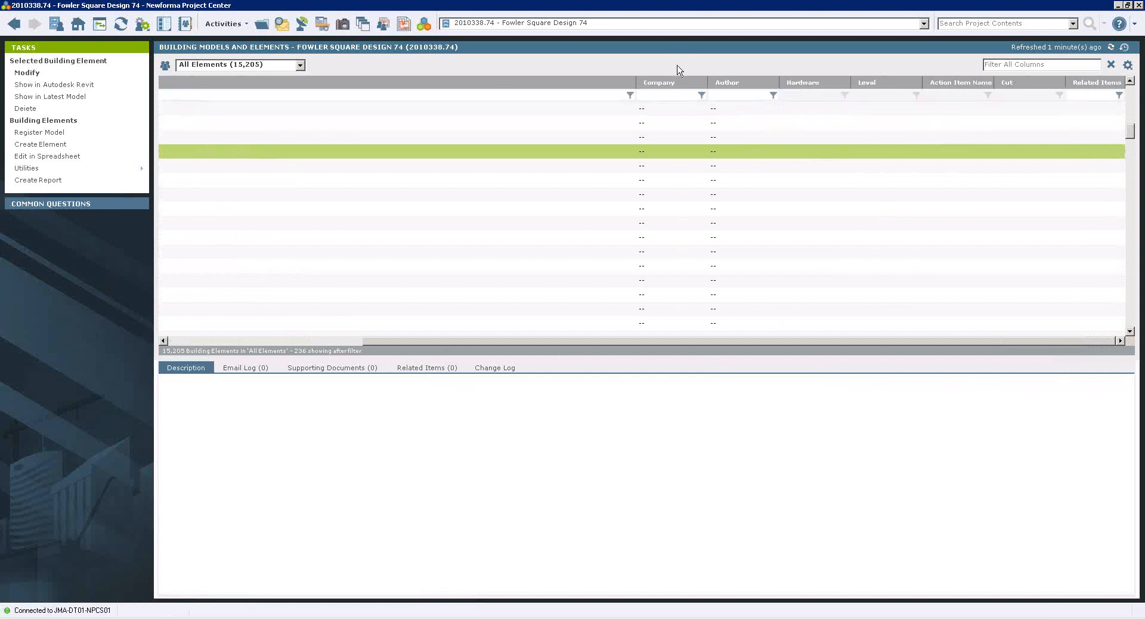
pyautogui.rightClick(530, 85)
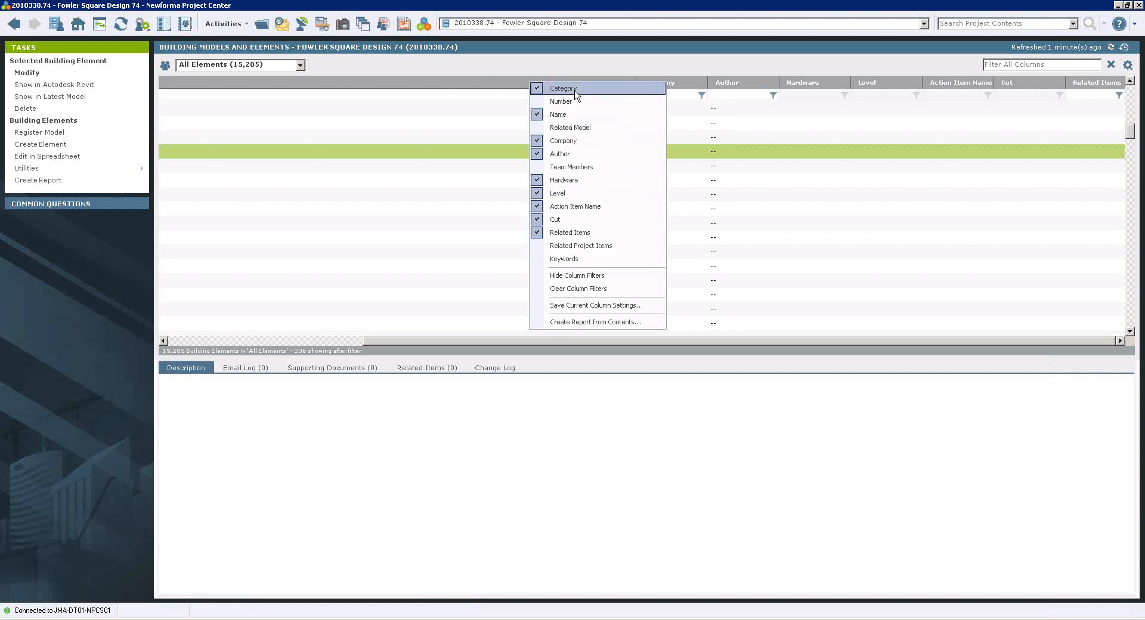
pyautogui.click(503, 426)
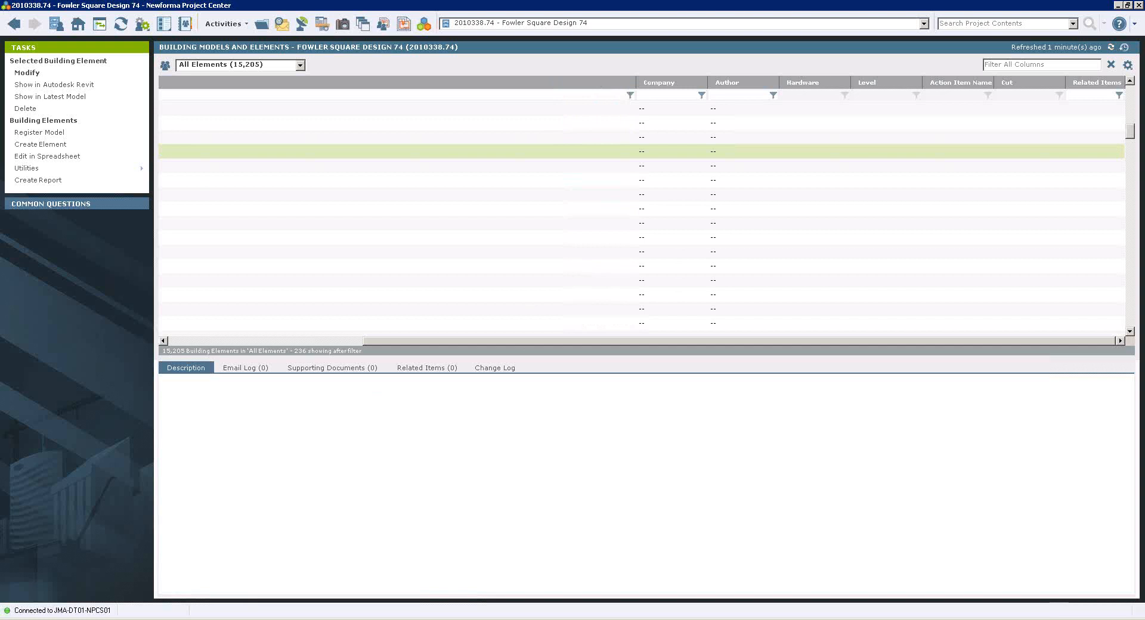
# Return to Revit and cancel the building element synchronization.
pyautogui.hotkey('alt', 'Tab')
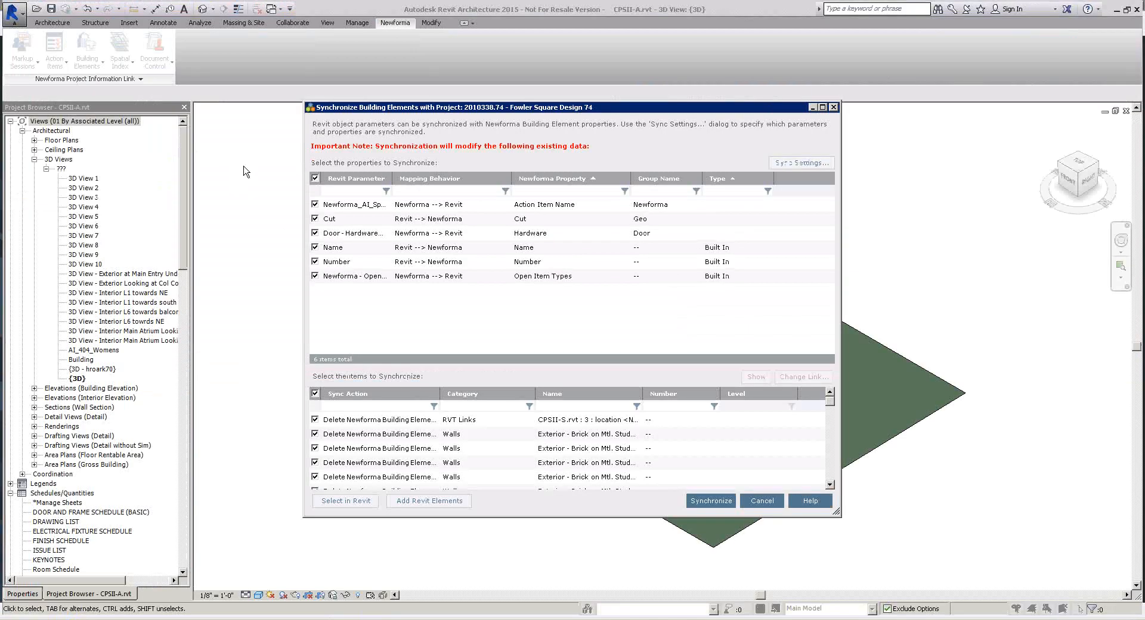
pyautogui.click(752, 502)
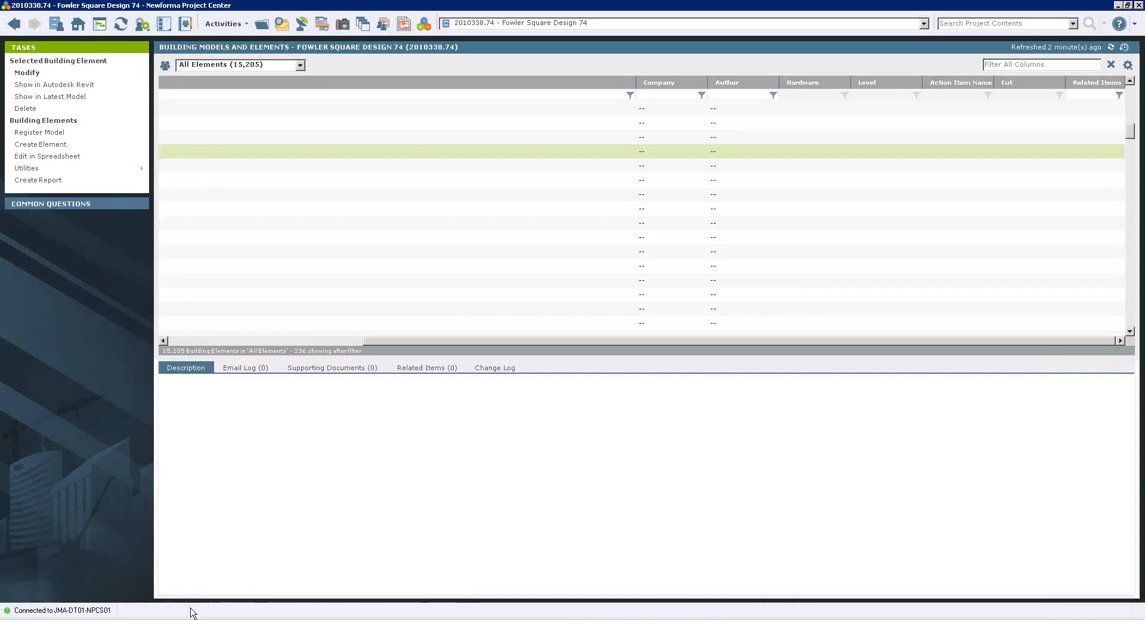
# Open the project's Action Items and examine the type choices for a new action item, cancelling the form.
pyautogui.click(73, 30)
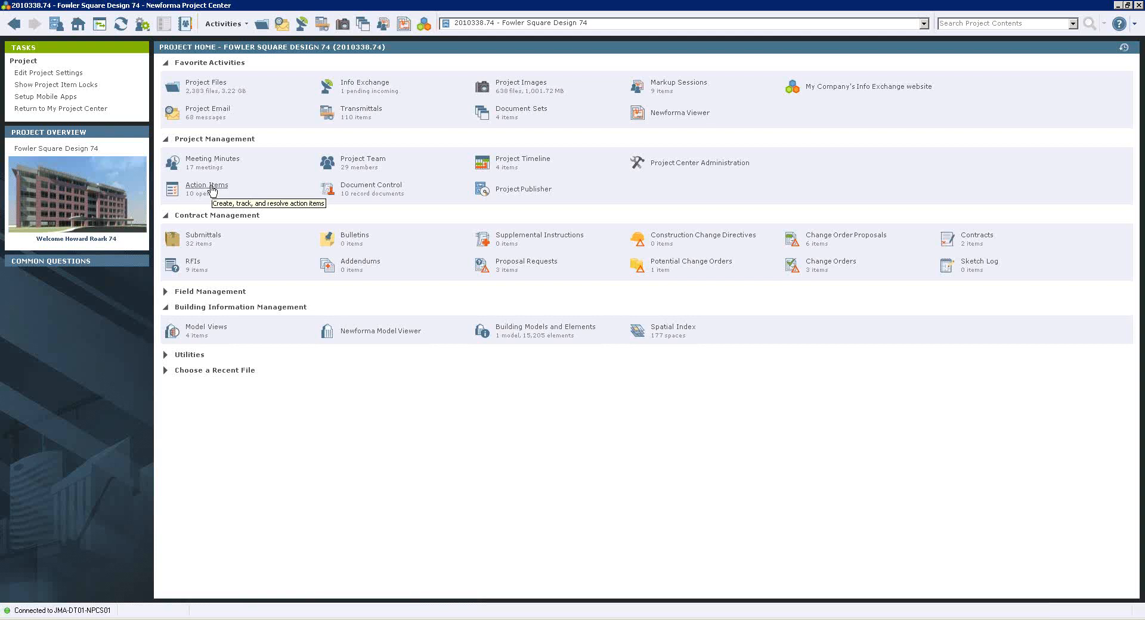
pyautogui.click(212, 189)
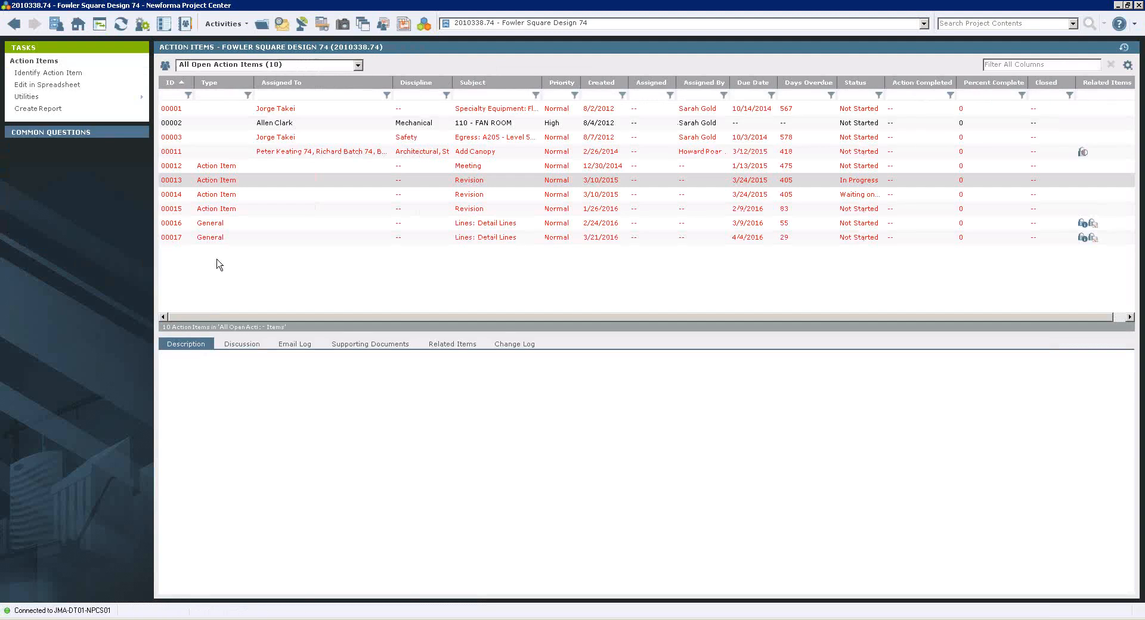
pyautogui.click(43, 74)
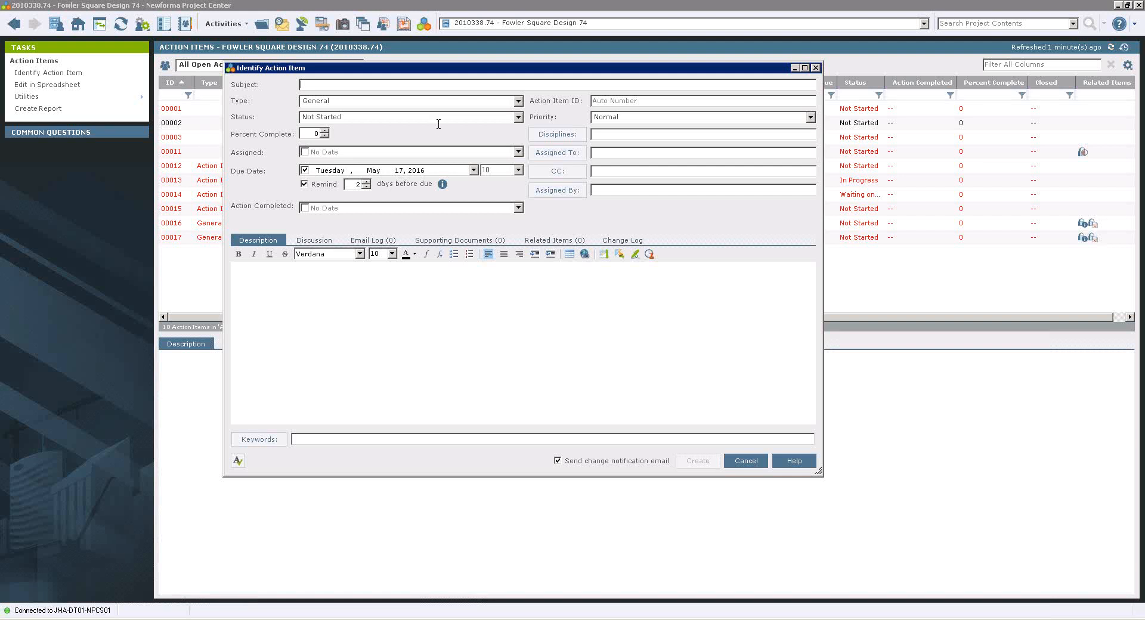
pyautogui.click(518, 101)
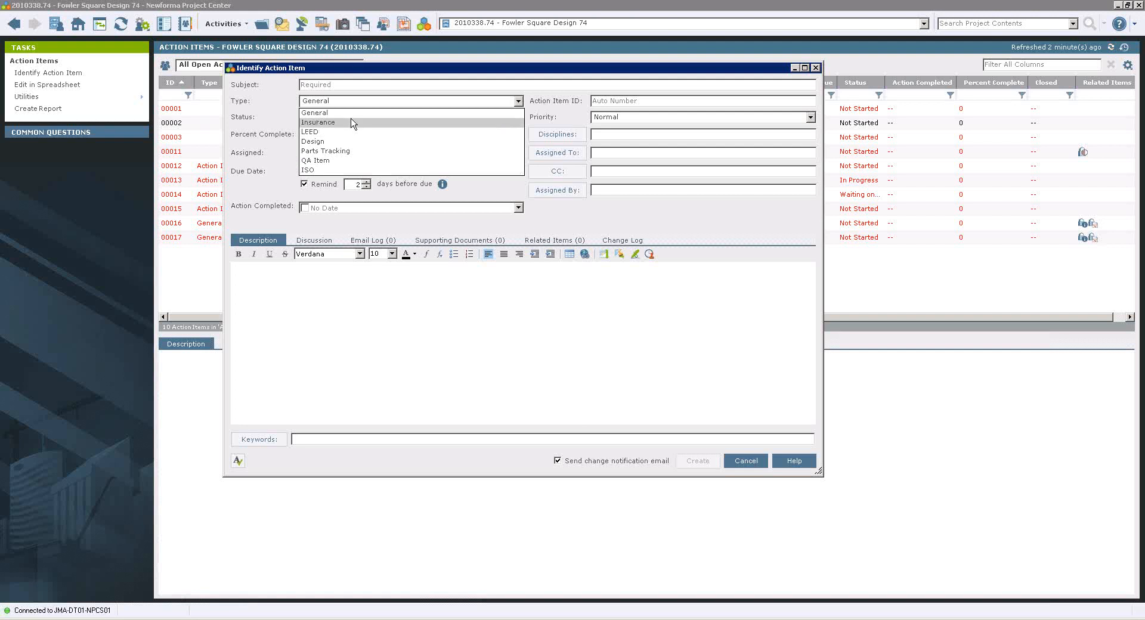
pyautogui.click(727, 455)
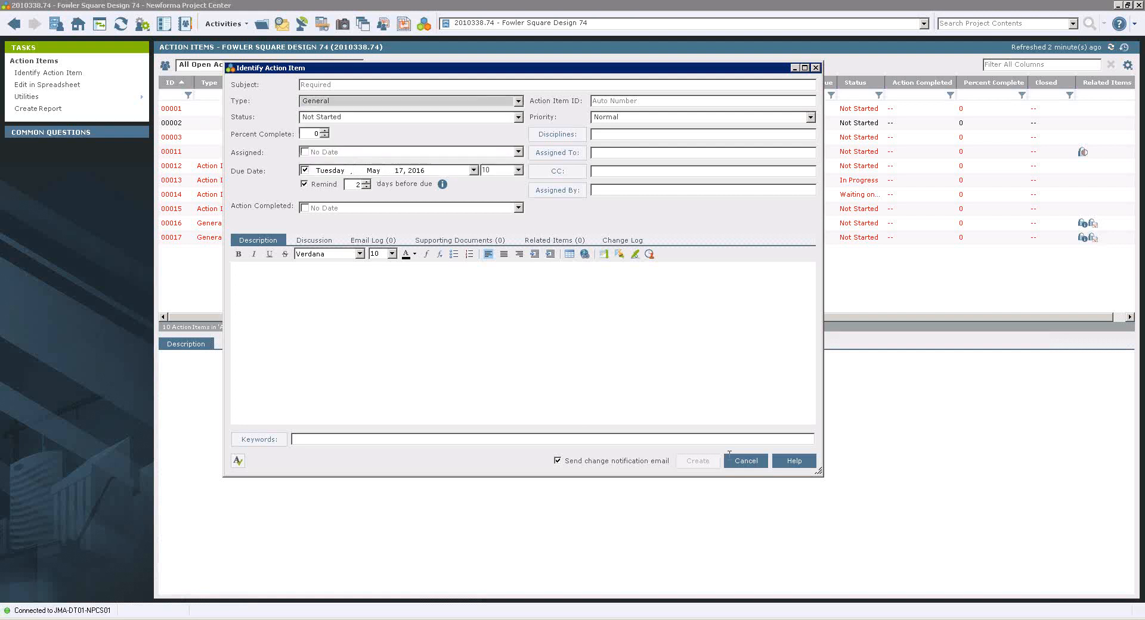
pyautogui.click(728, 456)
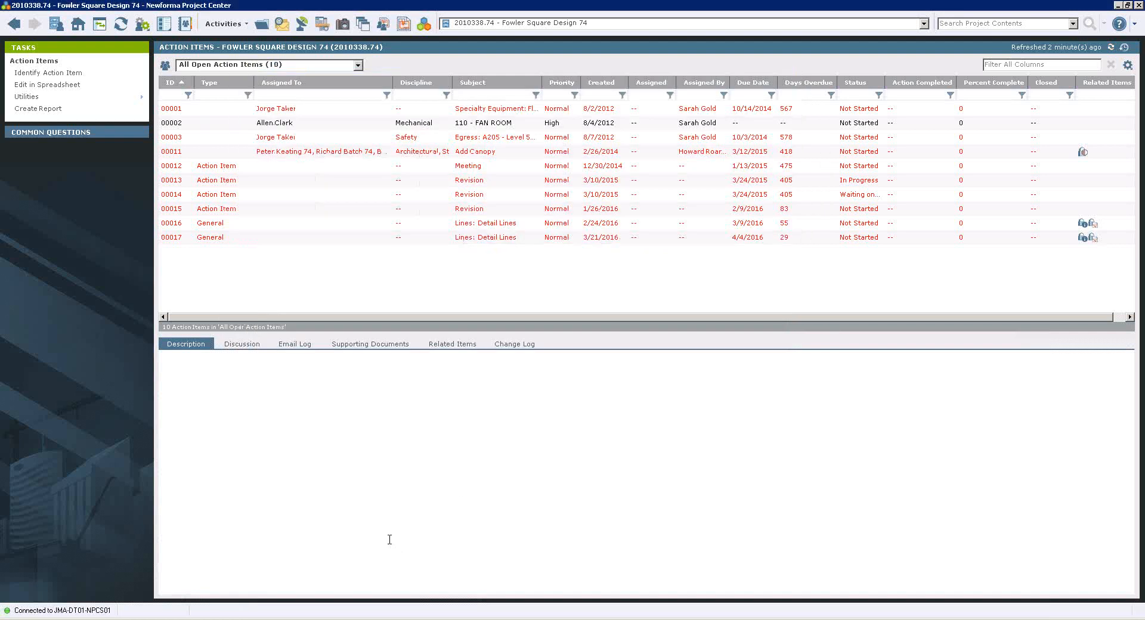
# Examine the Discussion section of a new action item and cancel the form.
pyautogui.click(217, 237)
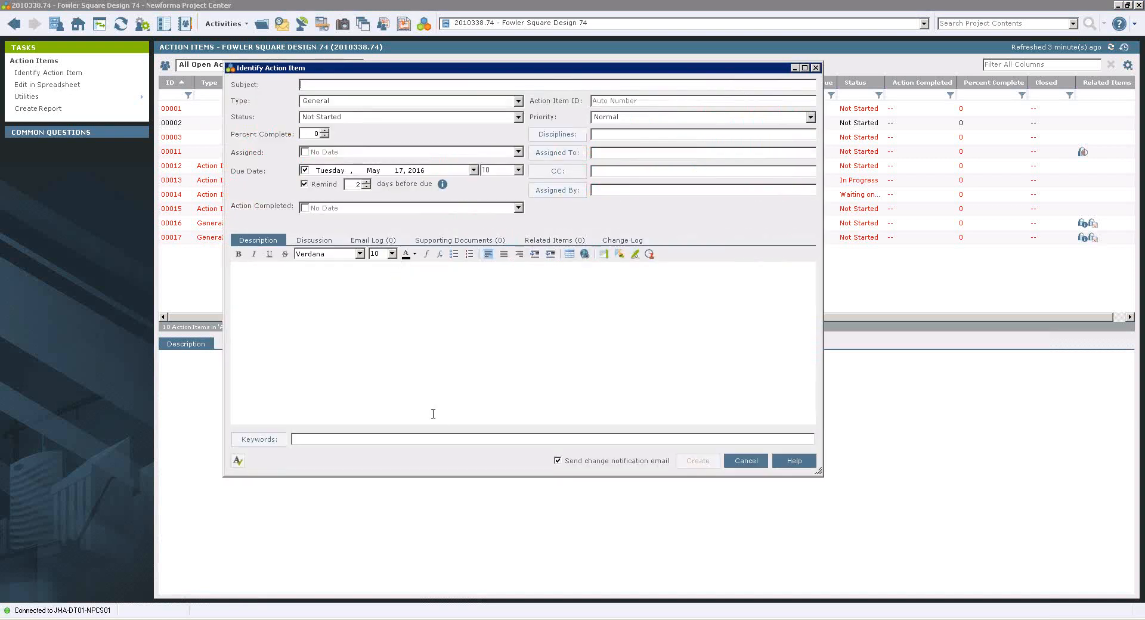
pyautogui.click(312, 243)
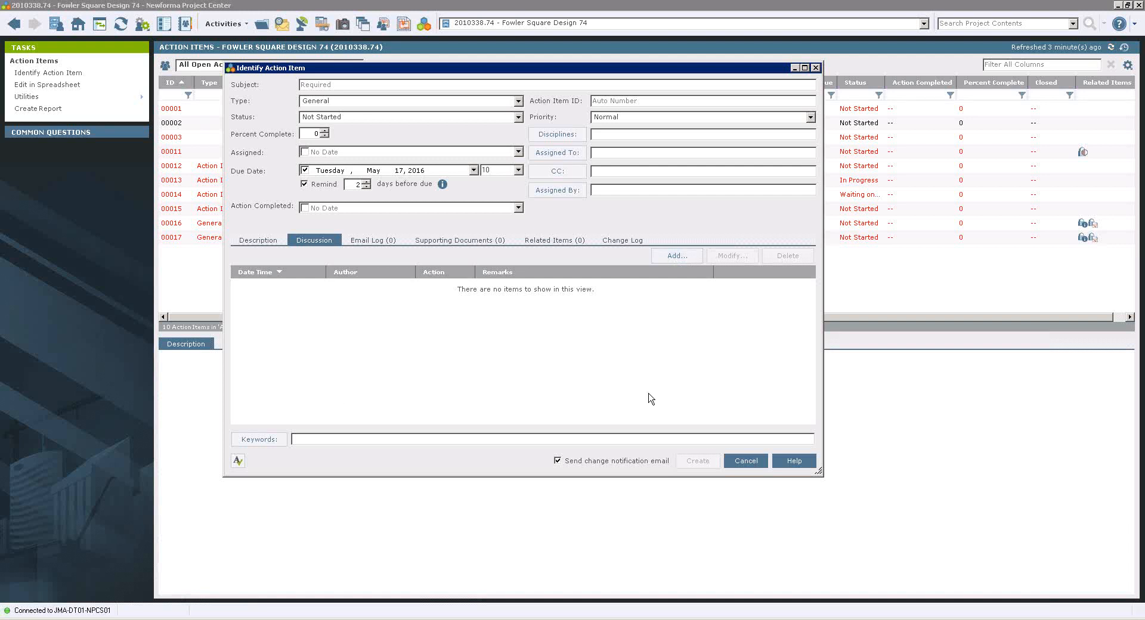
pyautogui.click(745, 461)
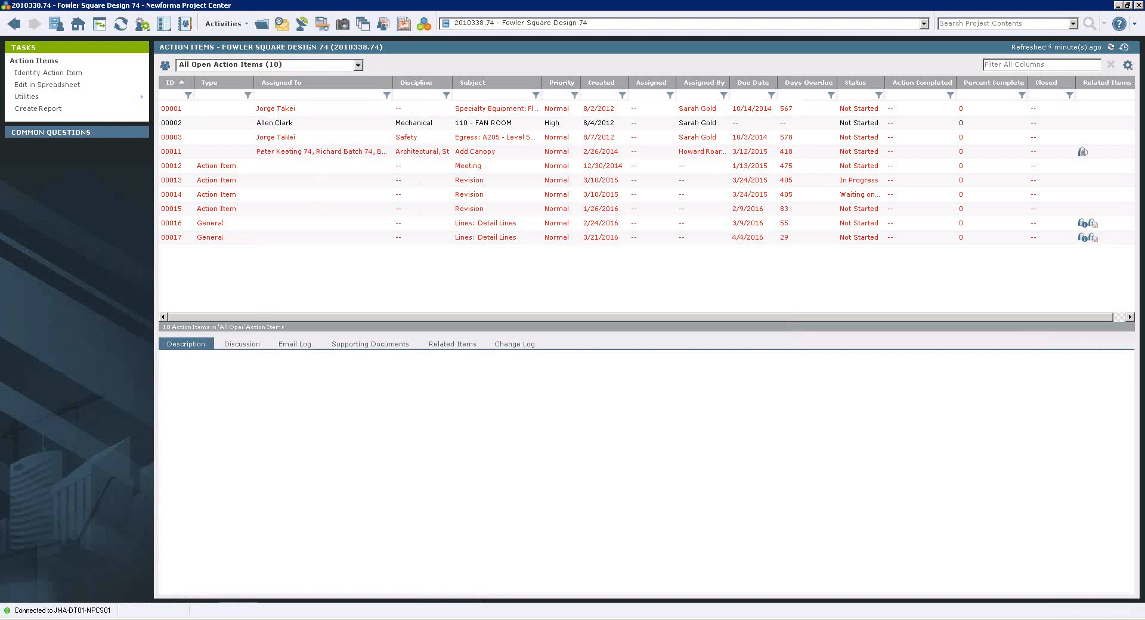
# Switch to Revit, select the walkway topography subregion in front of the building, and identify an action item for that element.
pyautogui.click(208, 618)
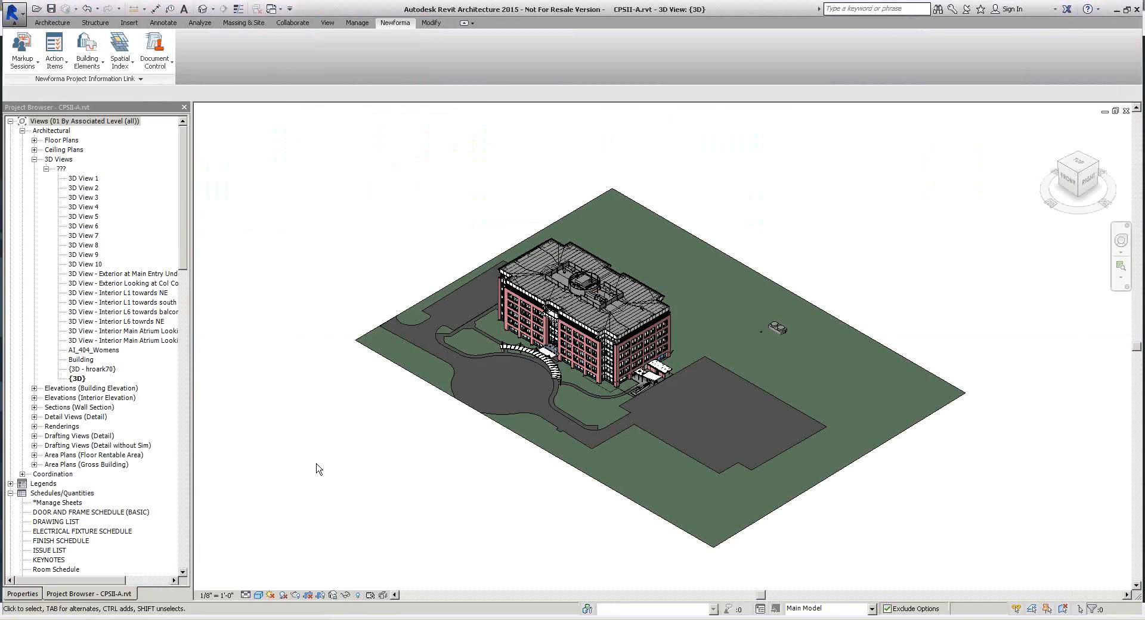
pyautogui.scroll(-4, 469, 312)
pyautogui.click(470, 312)
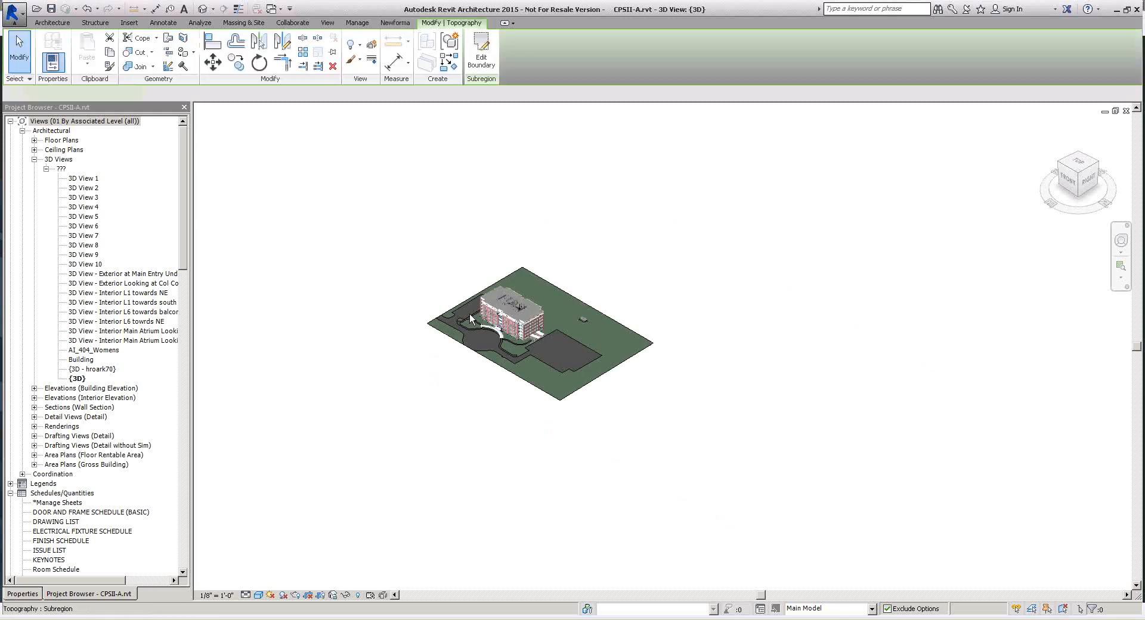
pyautogui.scroll(-5, 470, 314)
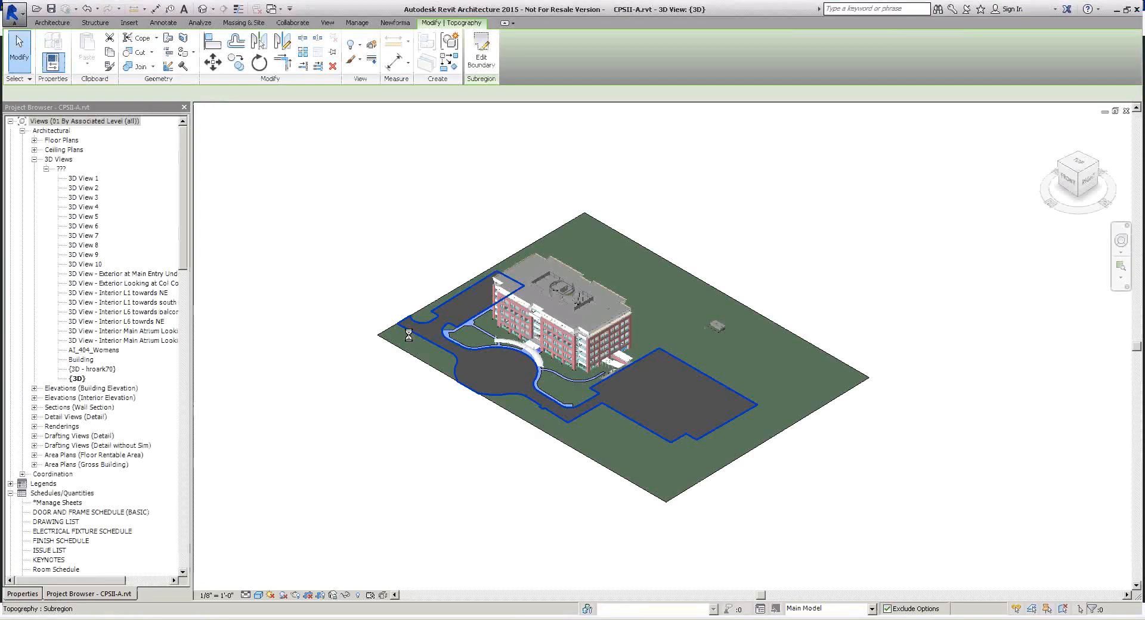
pyautogui.scroll(2, 409, 335)
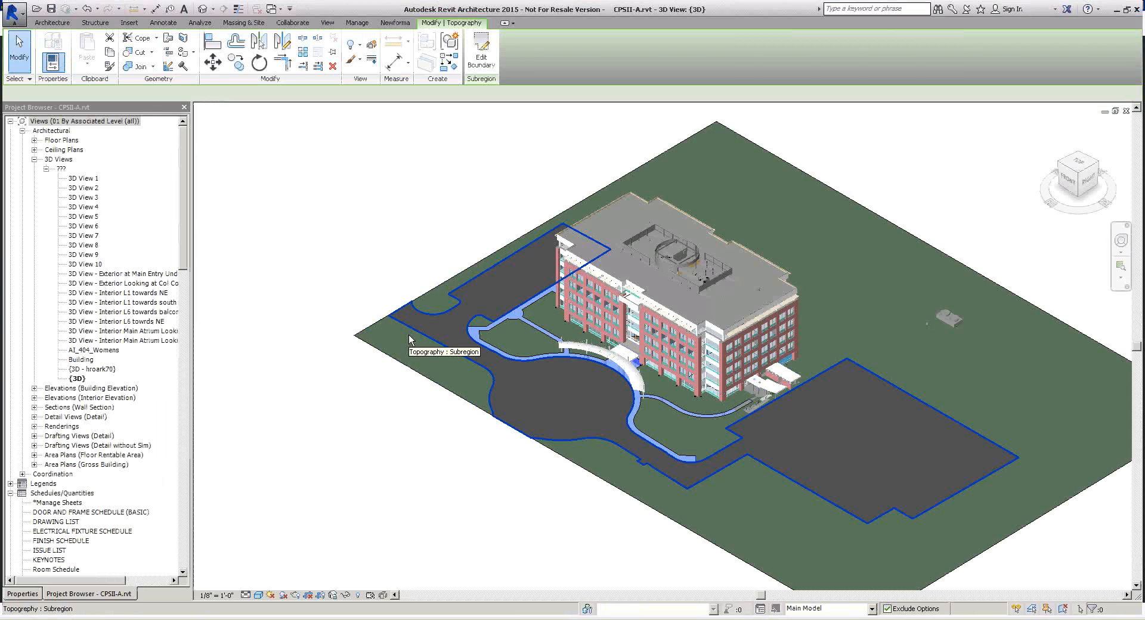
pyautogui.scroll(3, 409, 335)
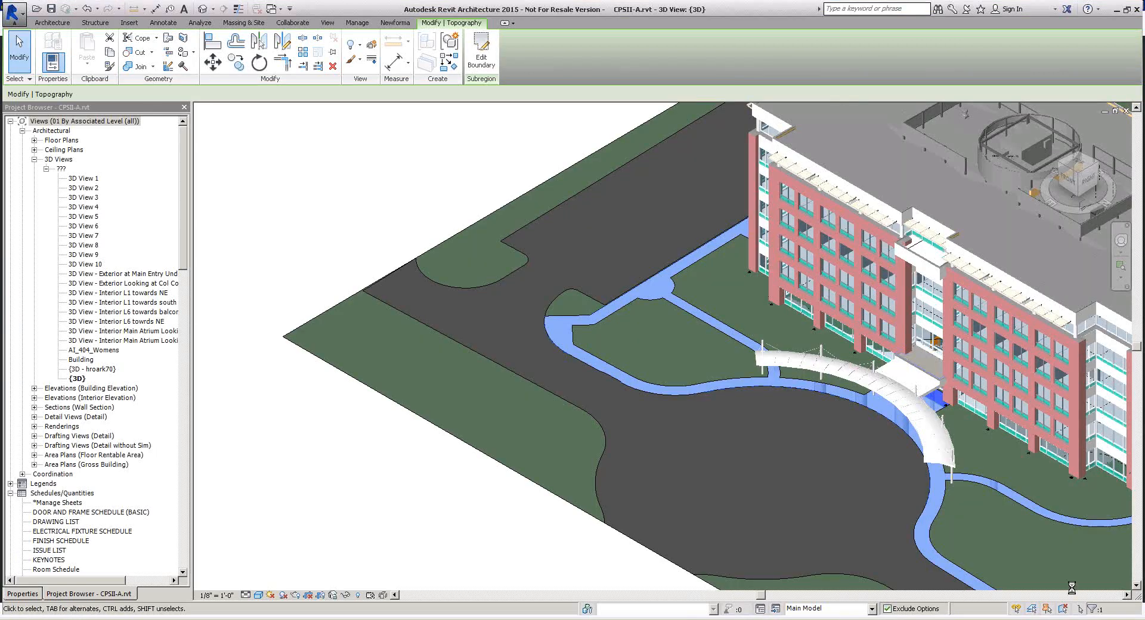
pyautogui.click(1127, 596)
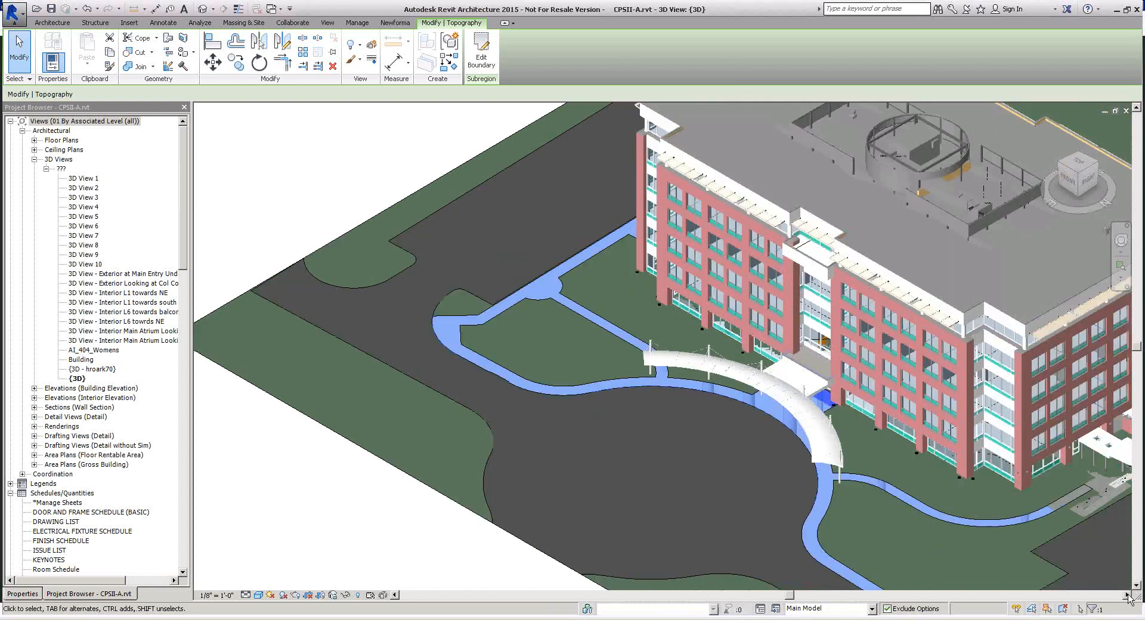
pyautogui.click(1126, 595)
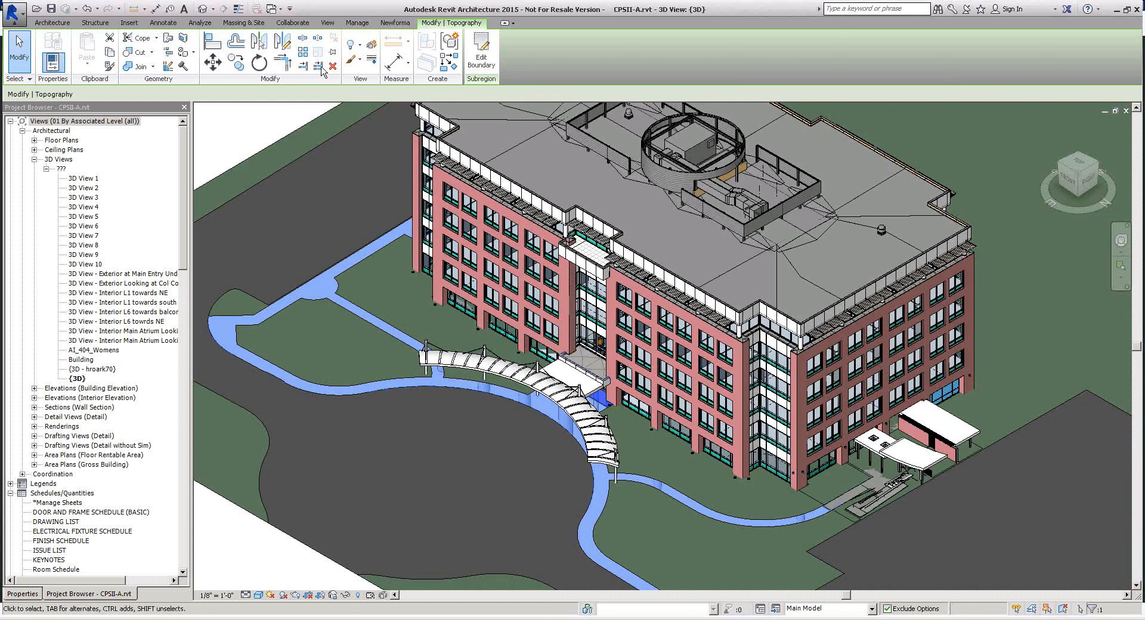
pyautogui.click(396, 23)
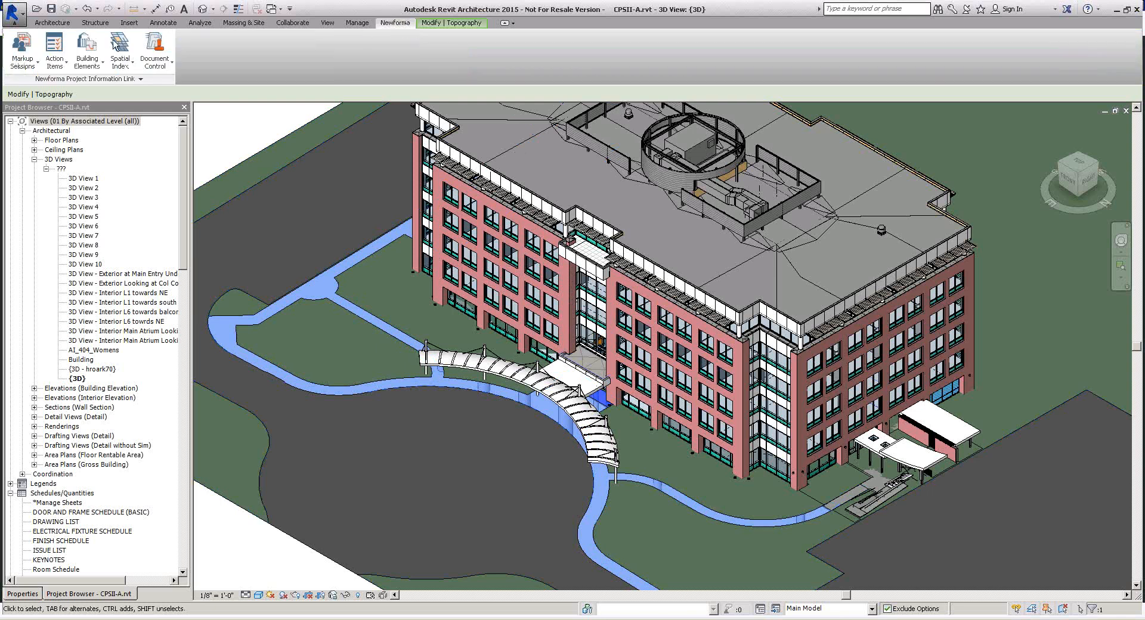
pyautogui.click(55, 70)
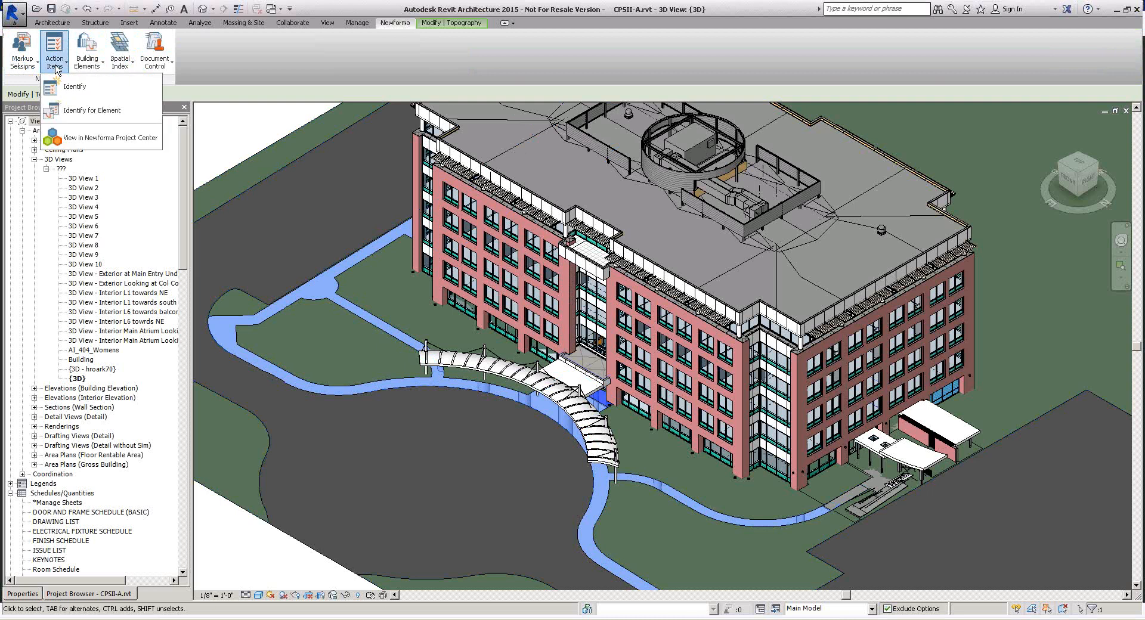
pyautogui.click(105, 112)
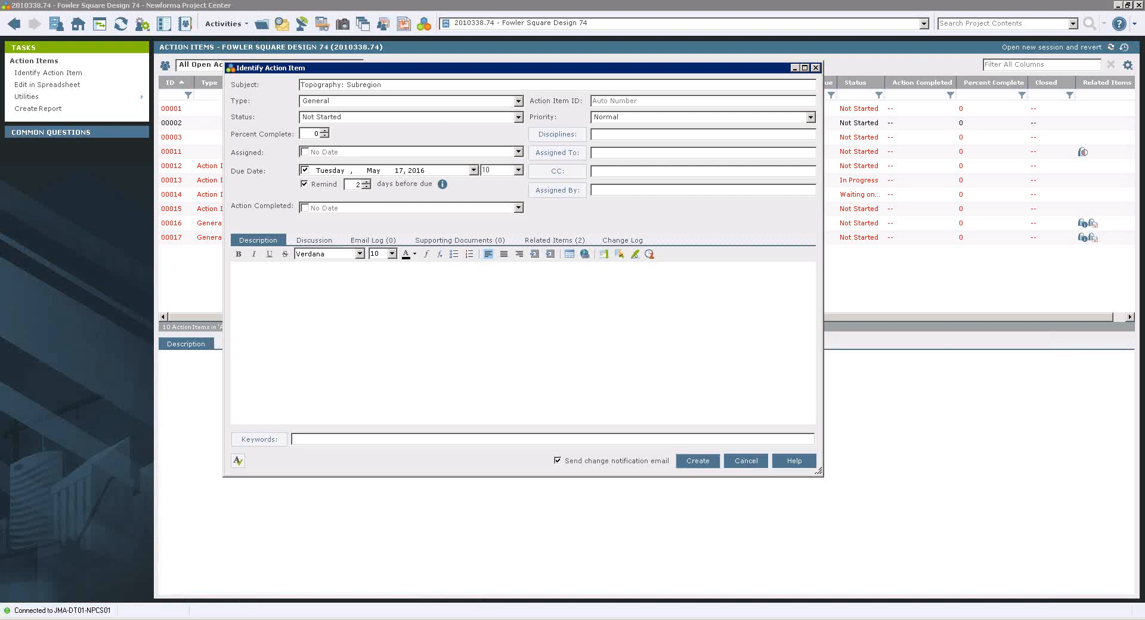
# Return to Revit, start an action item for the curved metal panel wall on the roof, and cancel it.
pyautogui.hotkey('alt', 'Tab')
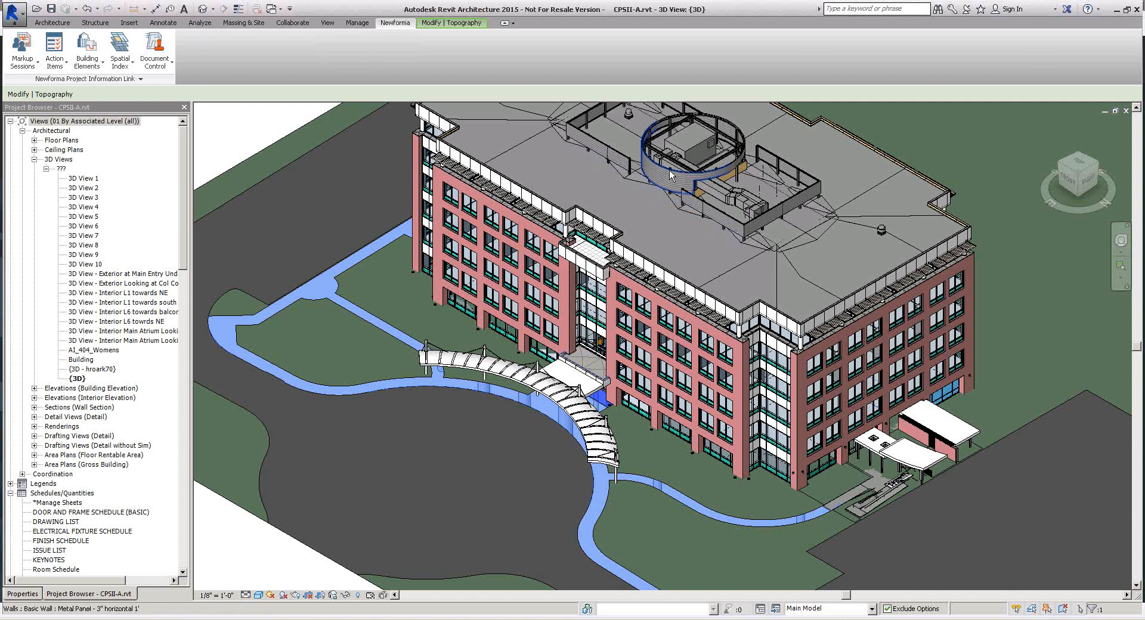
pyautogui.click(670, 171)
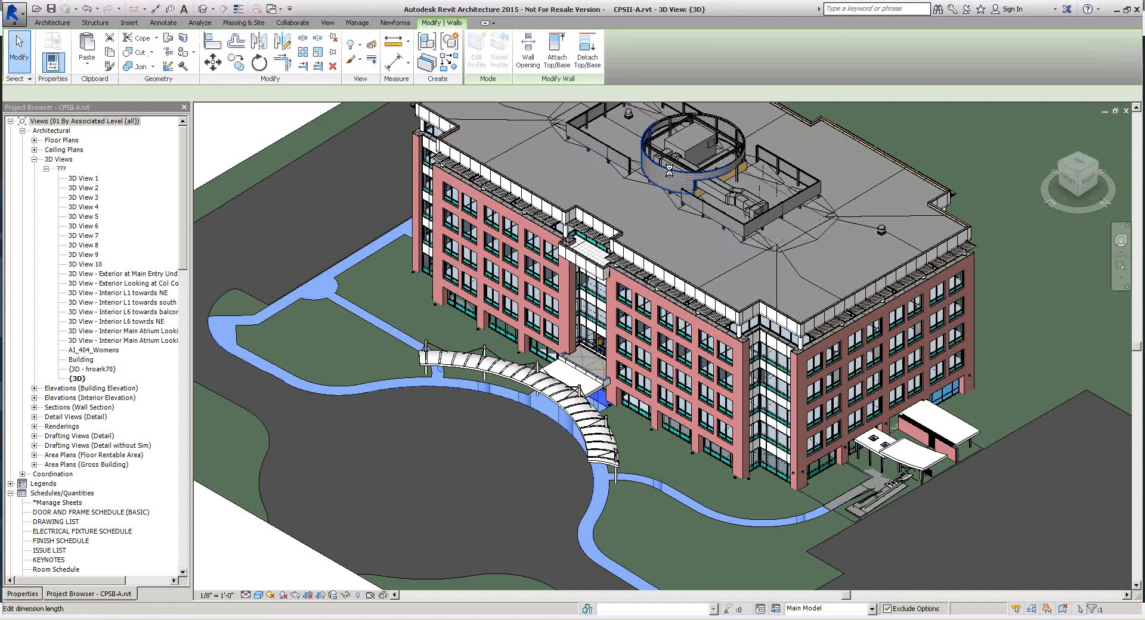
pyautogui.click(396, 23)
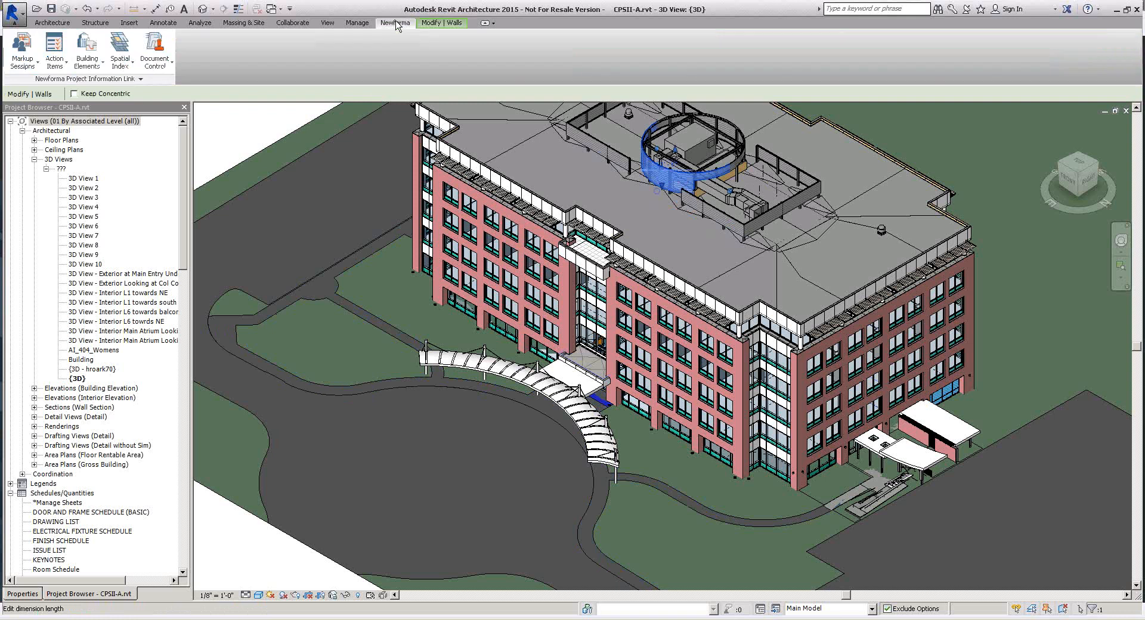
pyautogui.click(59, 66)
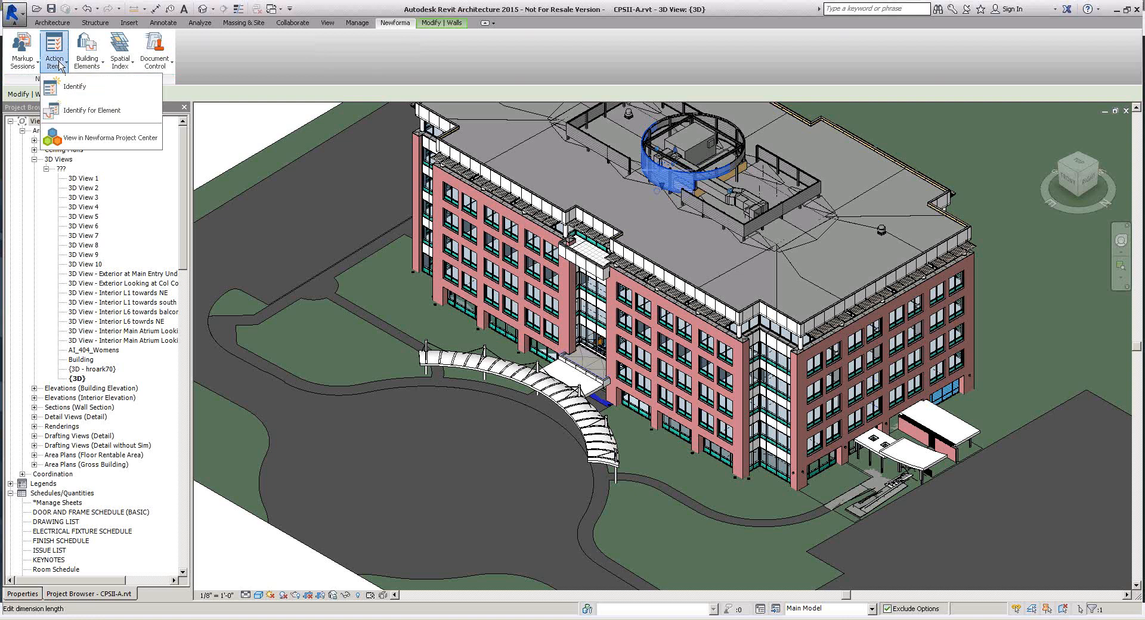
pyautogui.click(105, 112)
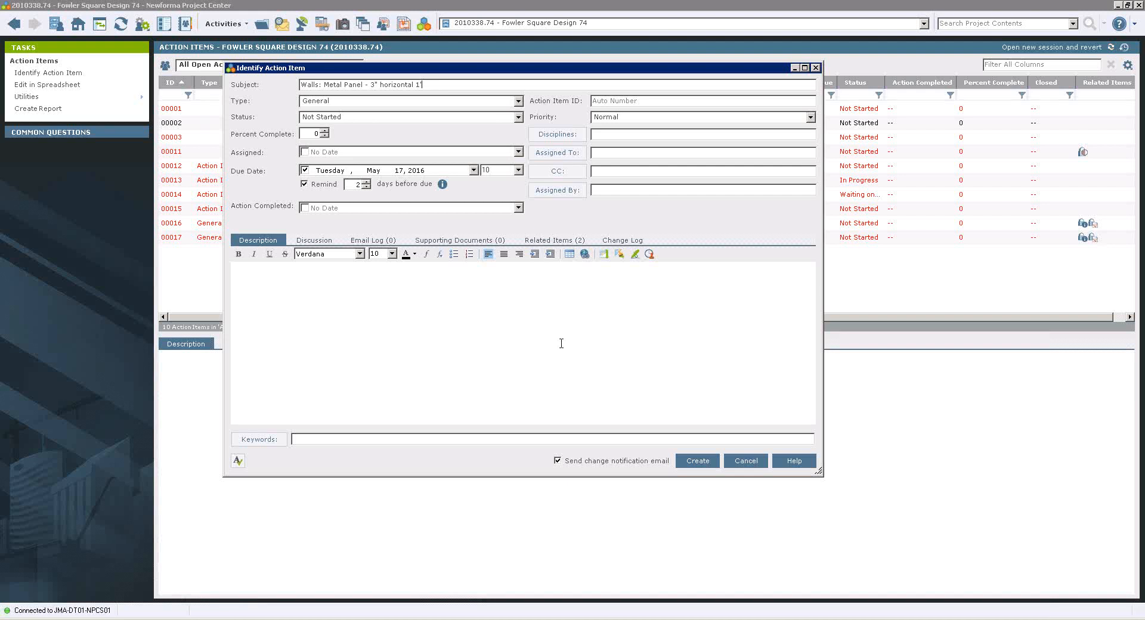
pyautogui.click(748, 467)
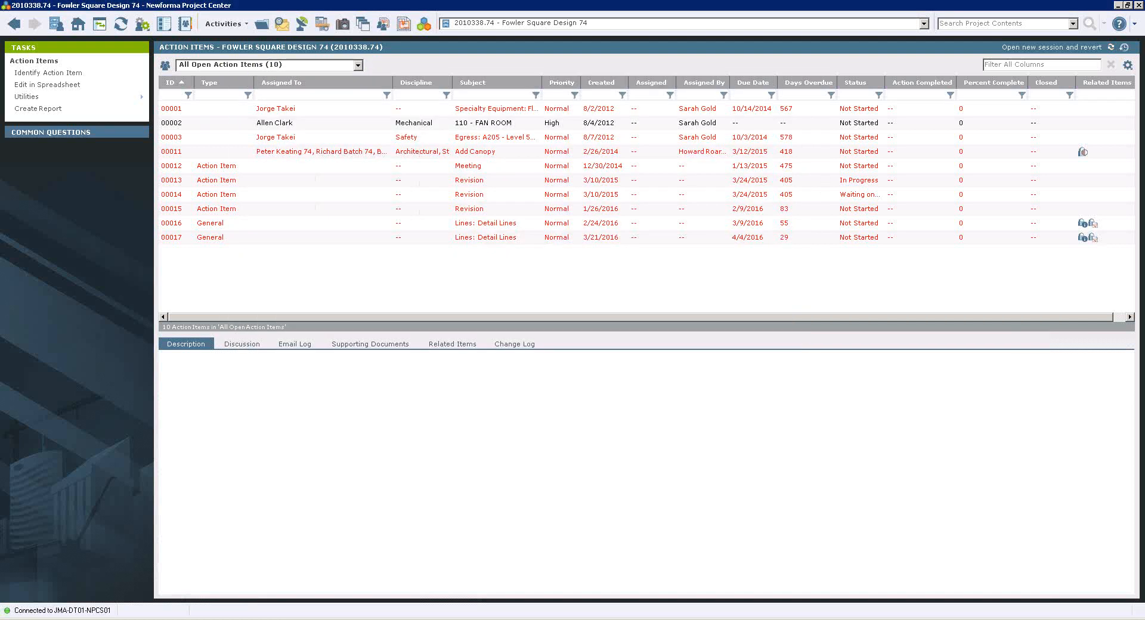
# Return to Revit and open sheet L401 - Sitework Details, clearing the wall selection.
pyautogui.click(203, 606)
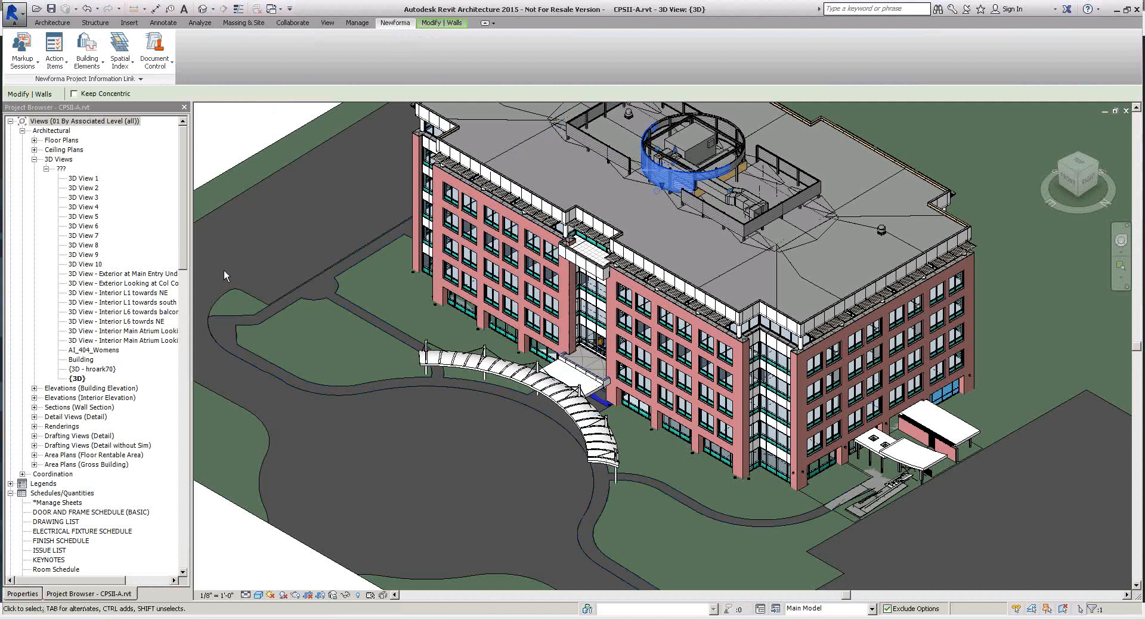
pyautogui.moveTo(185, 240); pyautogui.dragTo(186, 306)
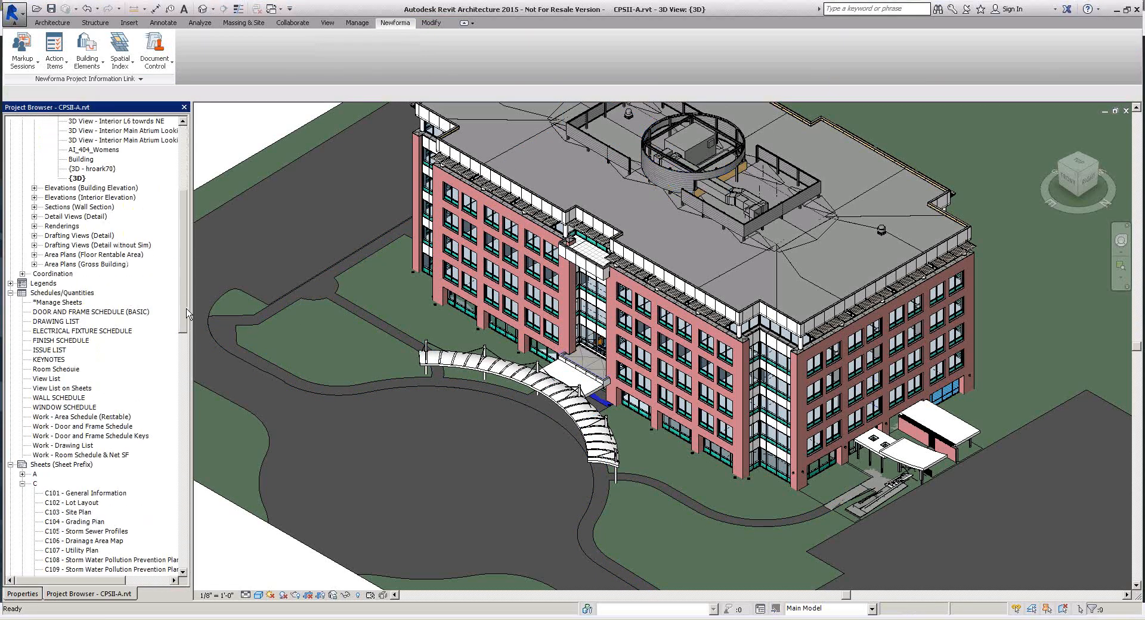
pyautogui.click(83, 502)
pyautogui.moveTo(184, 288); pyautogui.dragTo(188, 438)
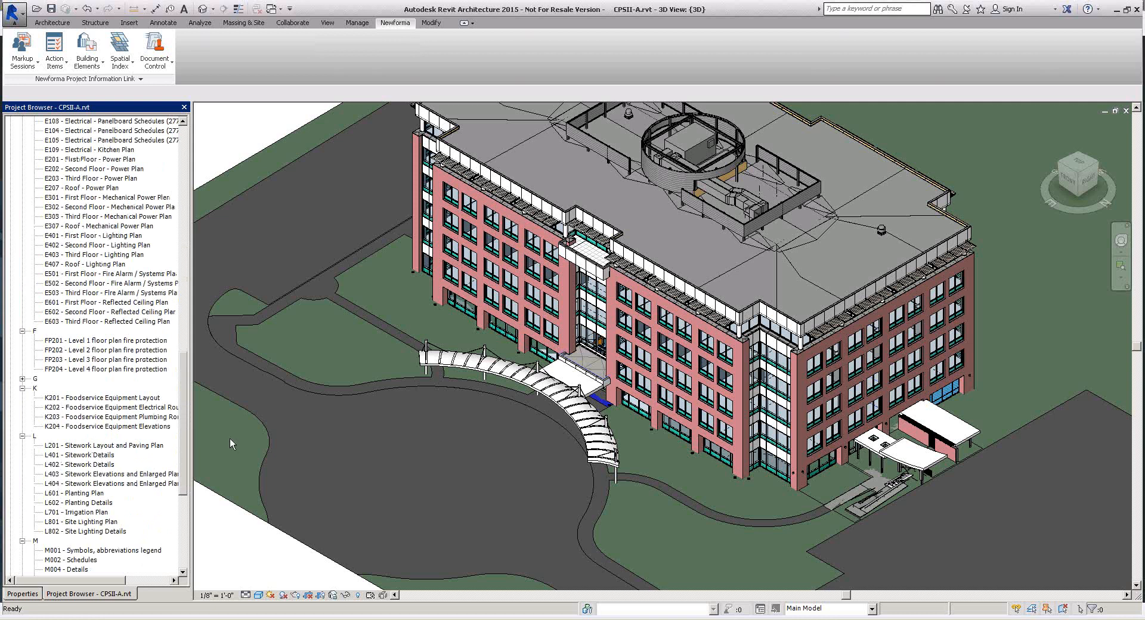
pyautogui.click(94, 455)
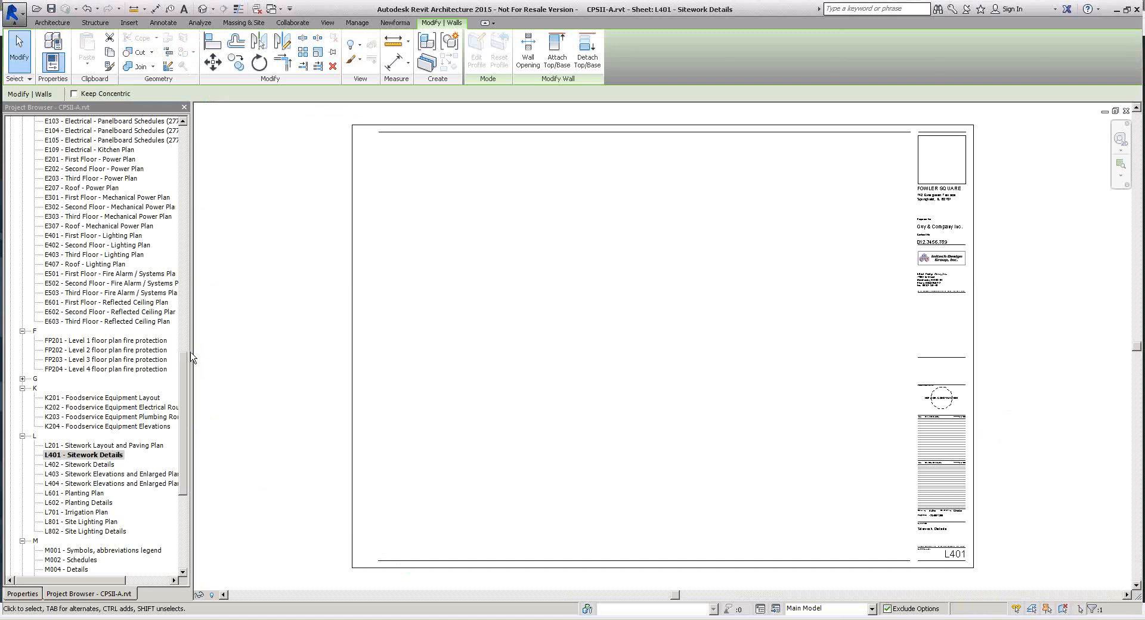
pyautogui.press('Escape')
pyautogui.scroll(20, 164, 179)
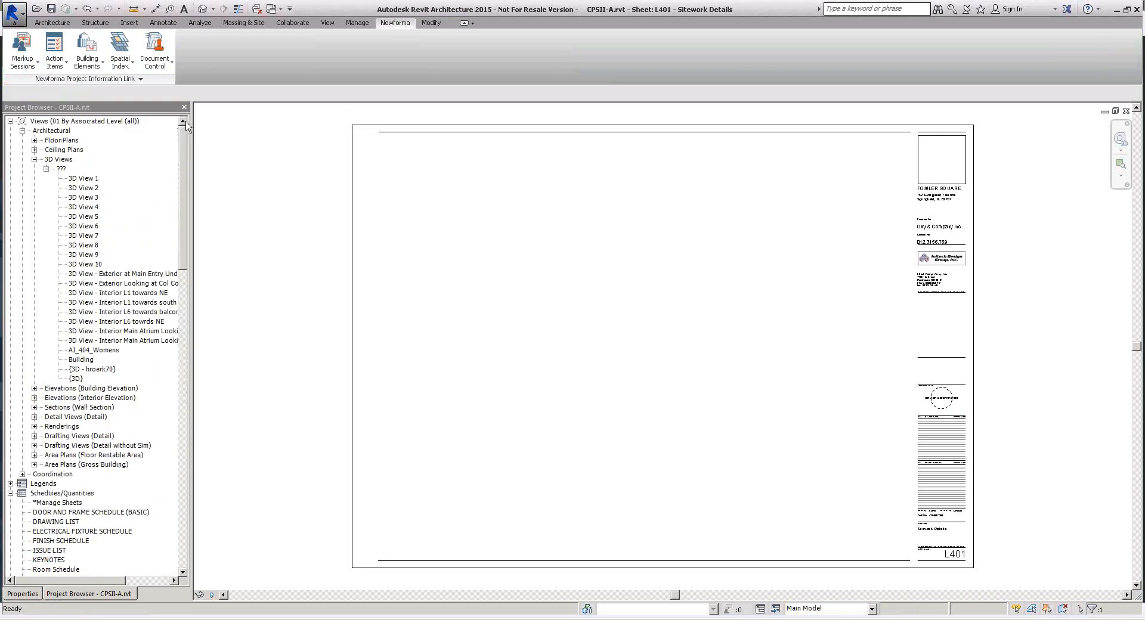
# Use the Newforma link to view the project's action items in Newforma Project Center.
pyautogui.click(157, 151)
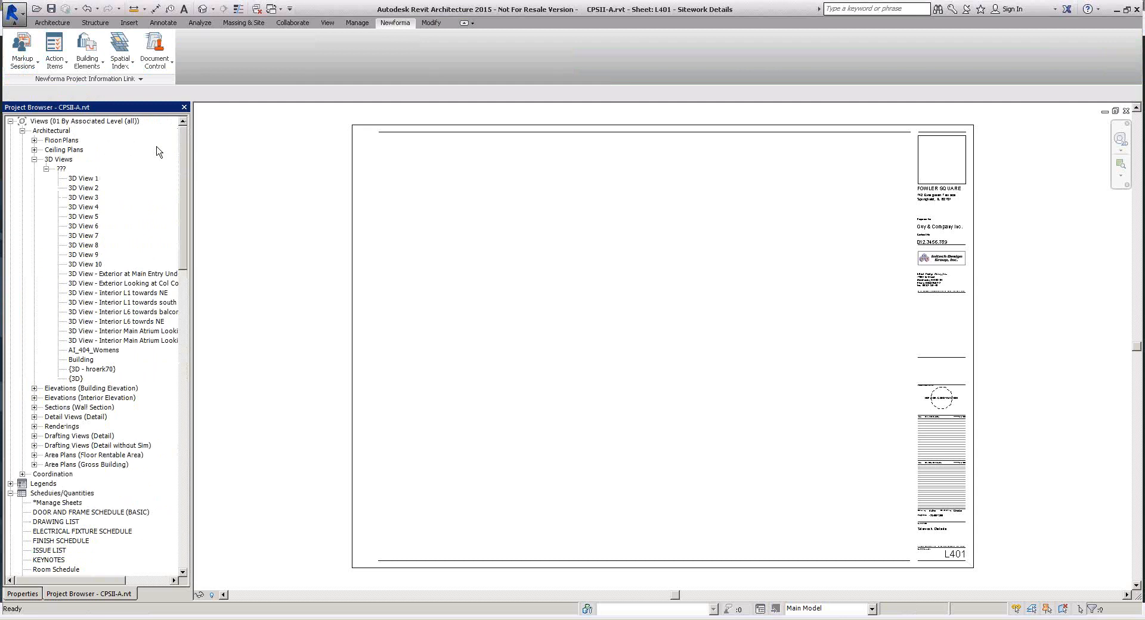
pyautogui.click(62, 65)
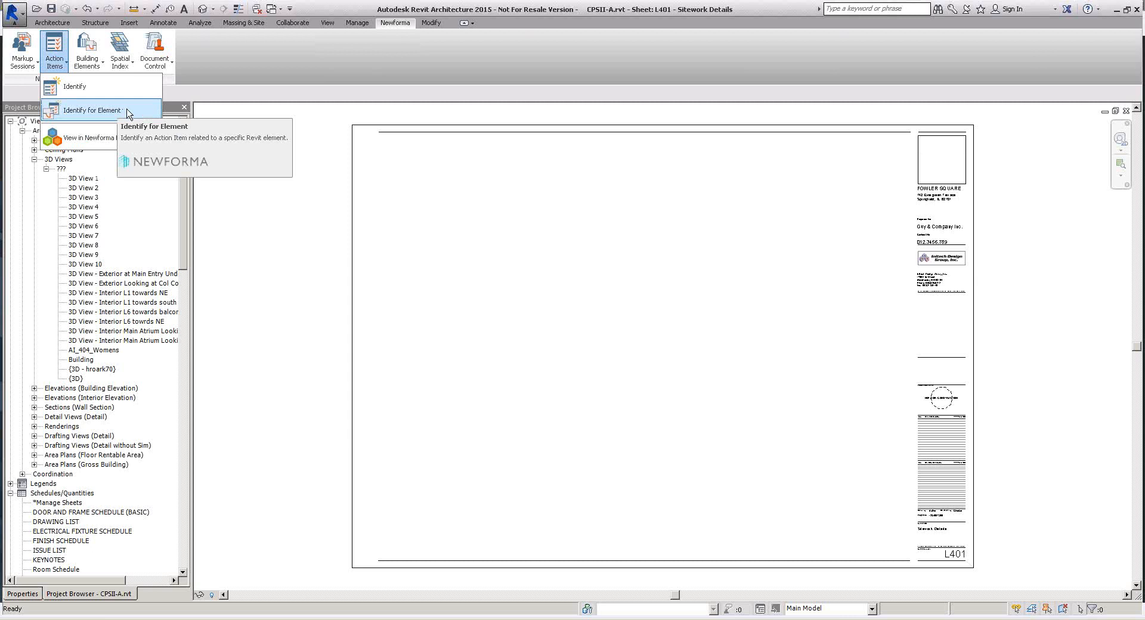
pyautogui.click(111, 138)
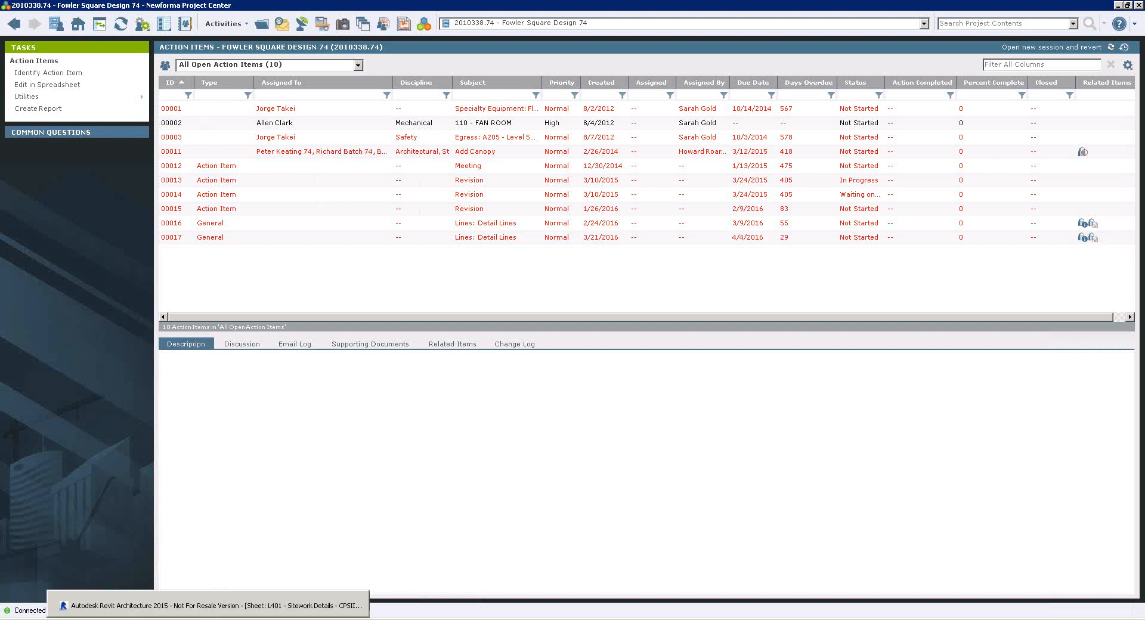
pyautogui.click(209, 606)
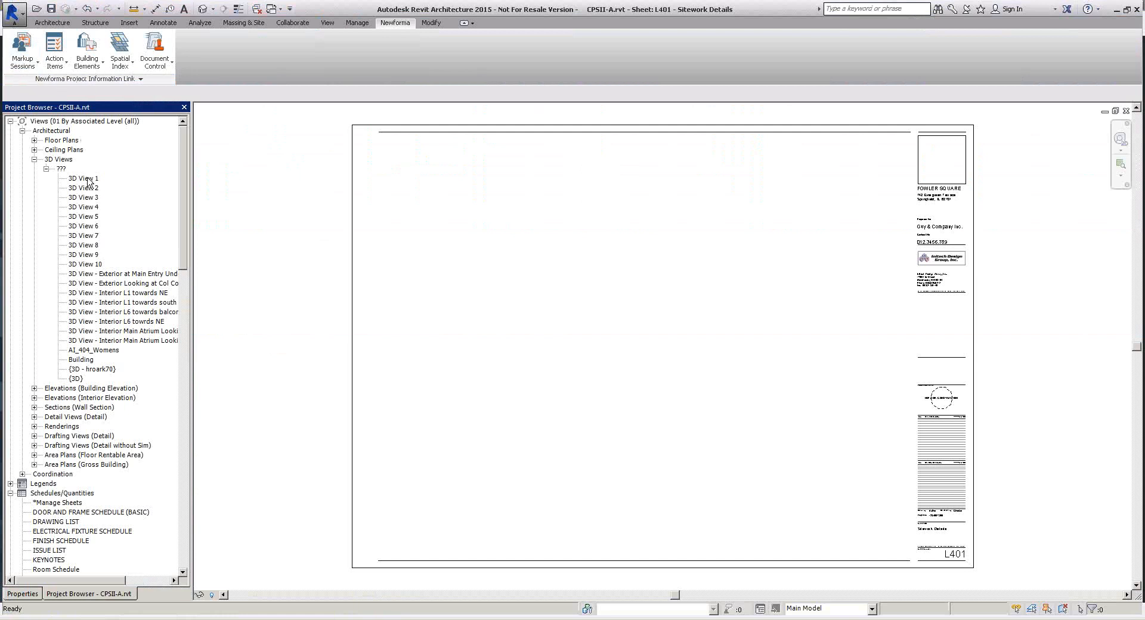
pyautogui.click(83, 179)
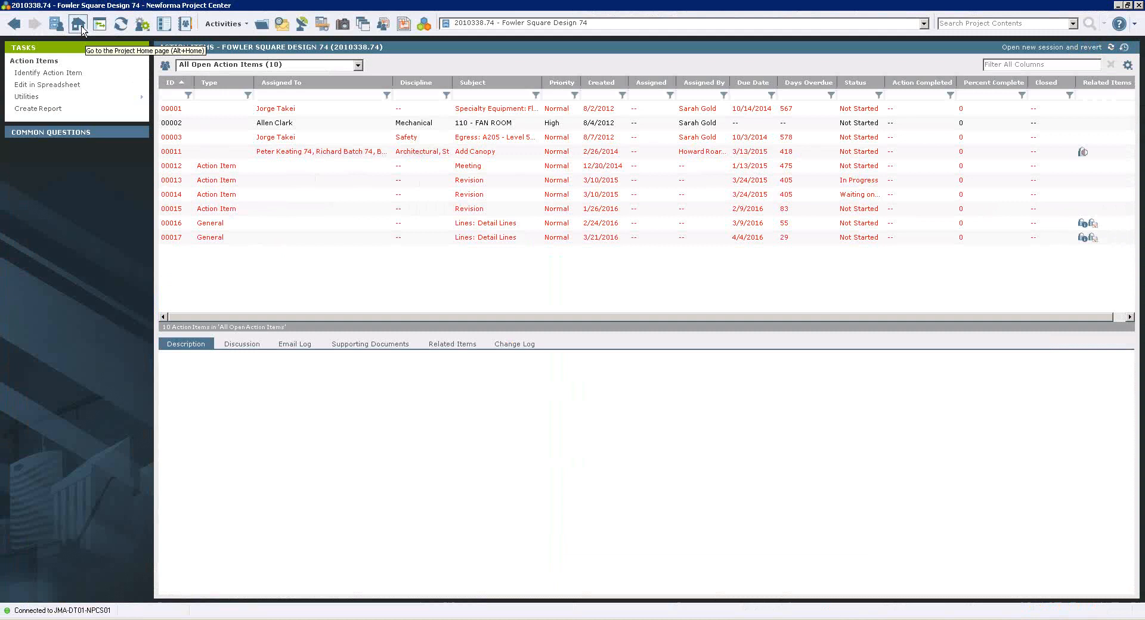
# From the project home, go to the project files and open Contract - 00002 - TestServices.pdf with Newforma Viewer.
pyautogui.click(82, 28)
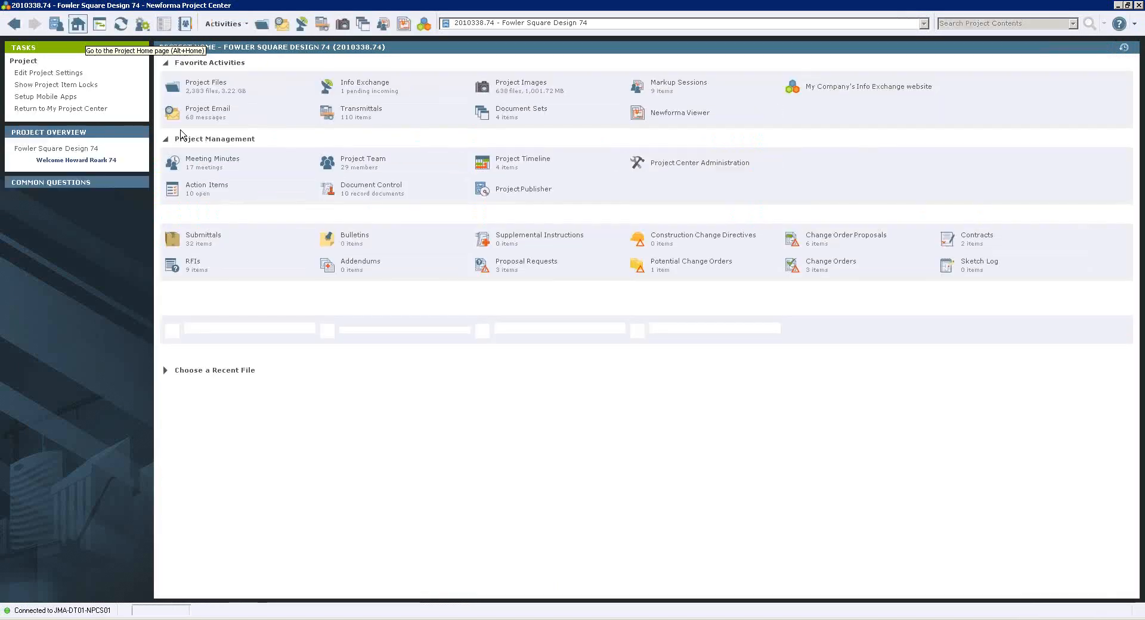
pyautogui.click(206, 85)
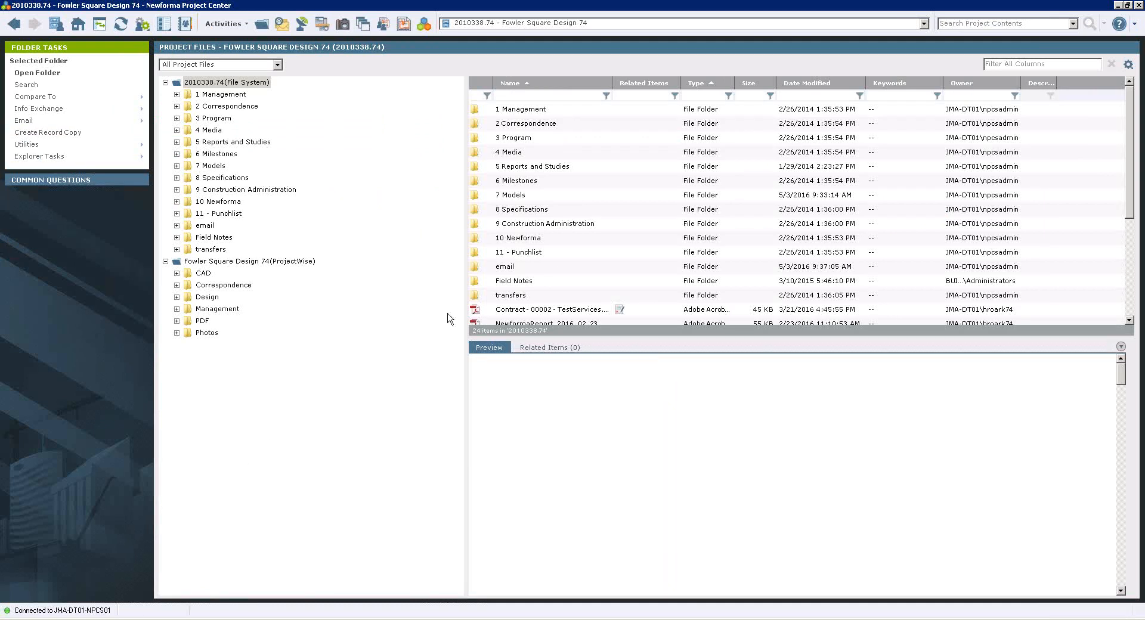
pyautogui.click(525, 310)
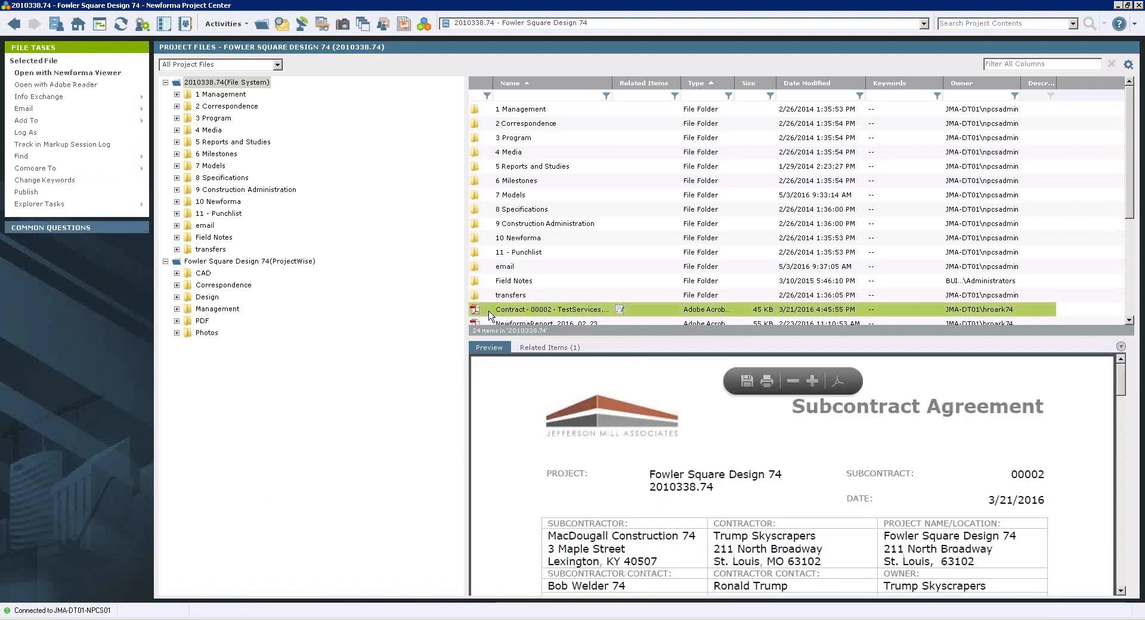
pyautogui.rightClick(499, 314)
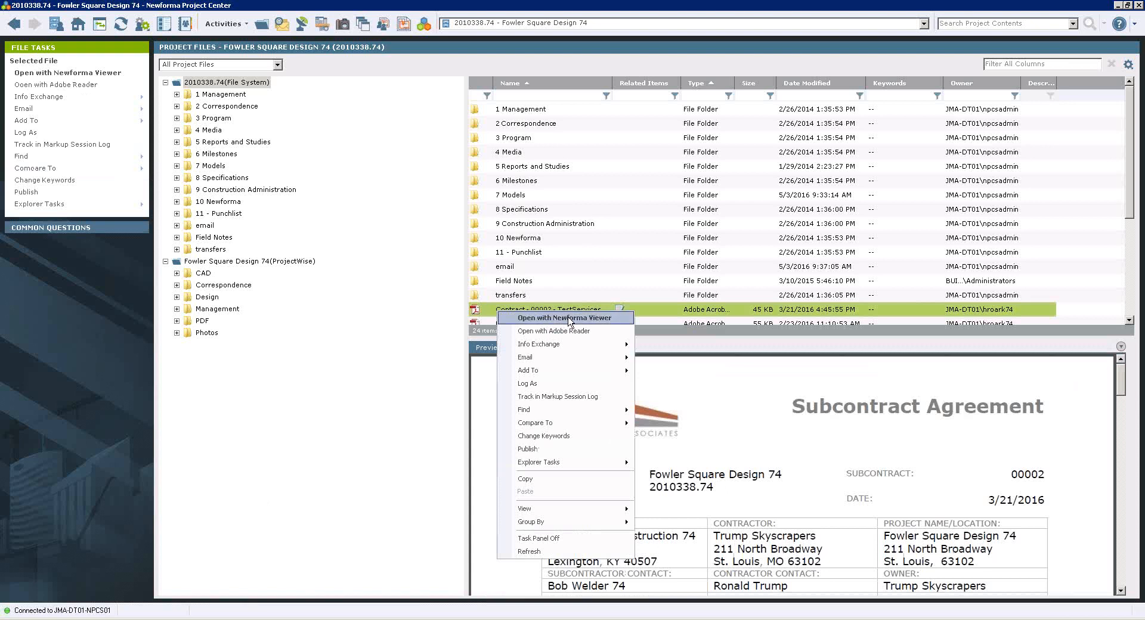
pyautogui.click(610, 319)
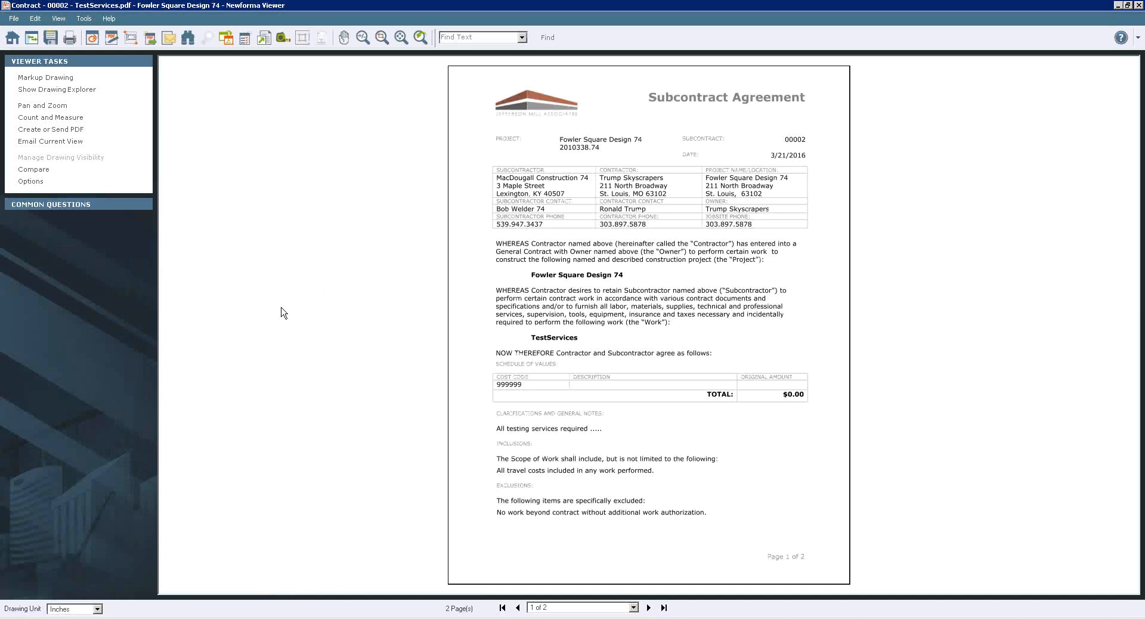
# Start marking up the contract and draw a revision cloud around its title, project details and party information table.
pyautogui.click(93, 41)
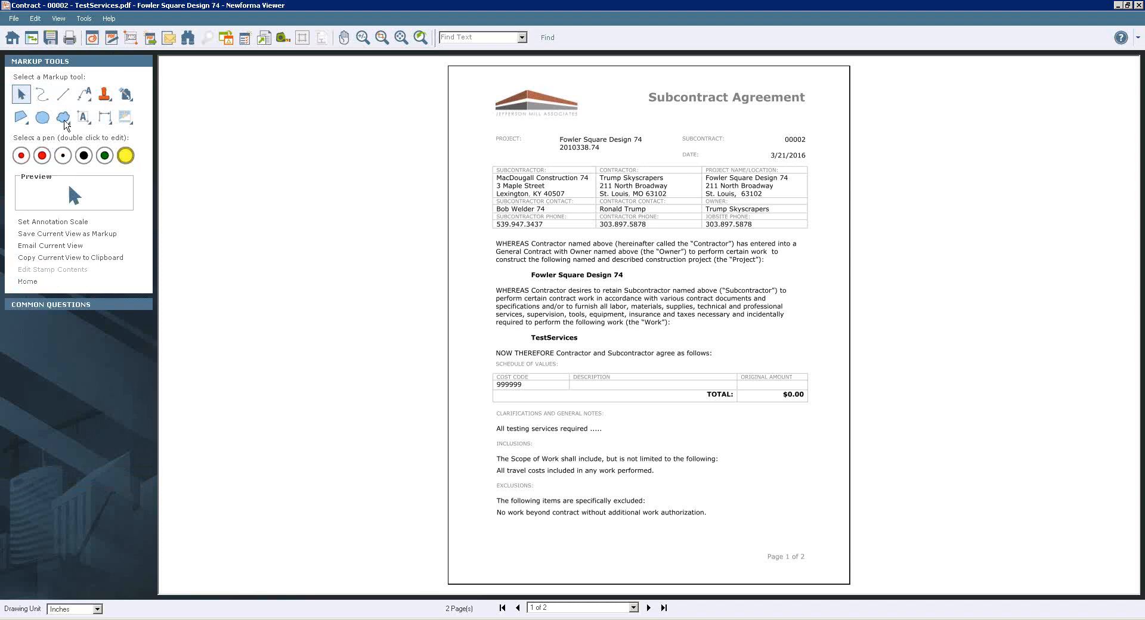
pyautogui.click(69, 123)
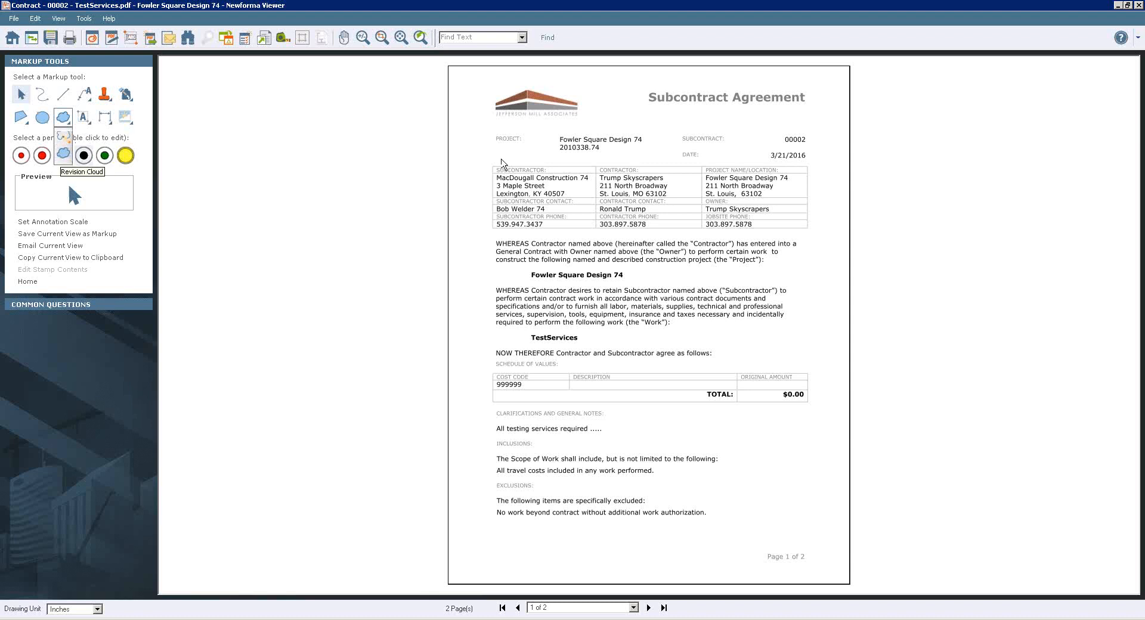
pyautogui.moveTo(486, 83); pyautogui.dragTo(810, 241)
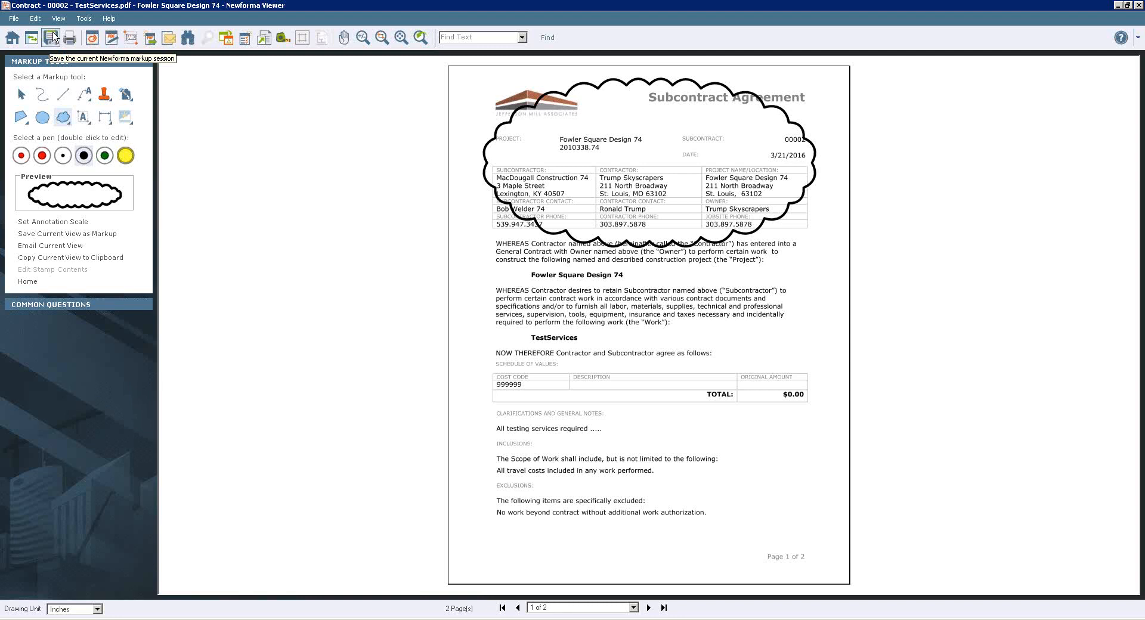
# Email the current marked-up contract view and bring up the generated viewer snapshot message.
pyautogui.click(171, 39)
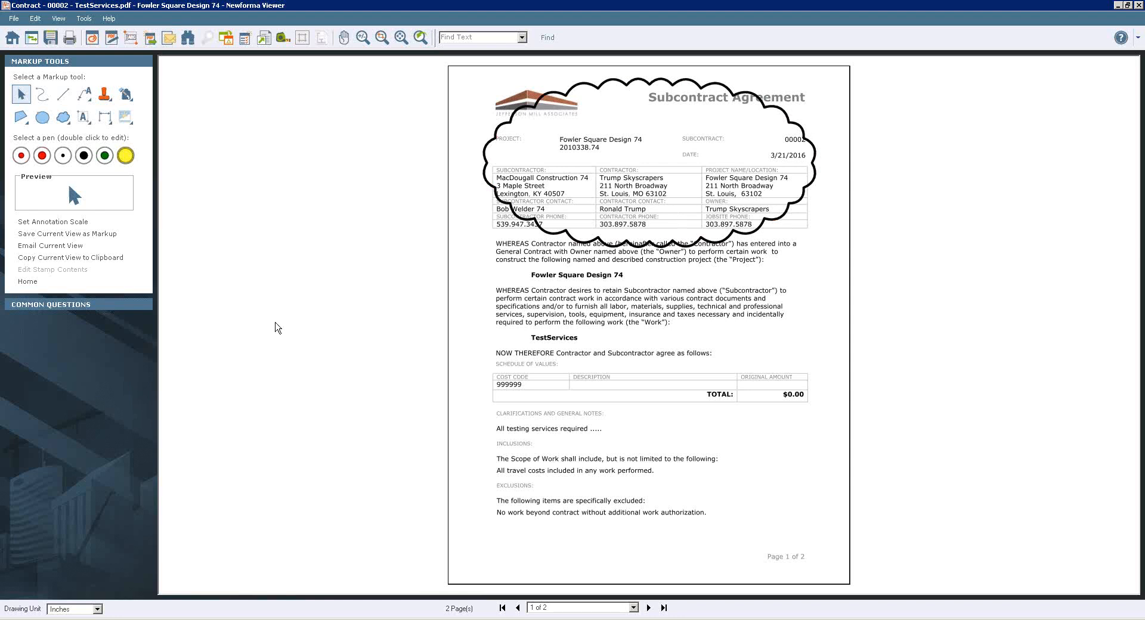
pyautogui.click(162, 619)
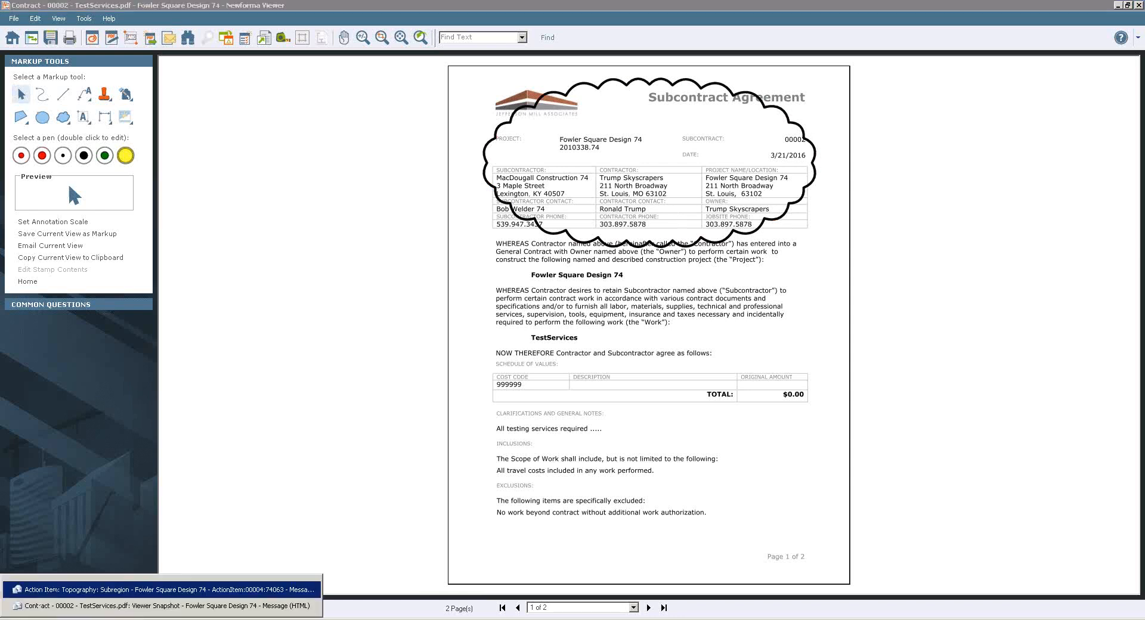
pyautogui.click(165, 605)
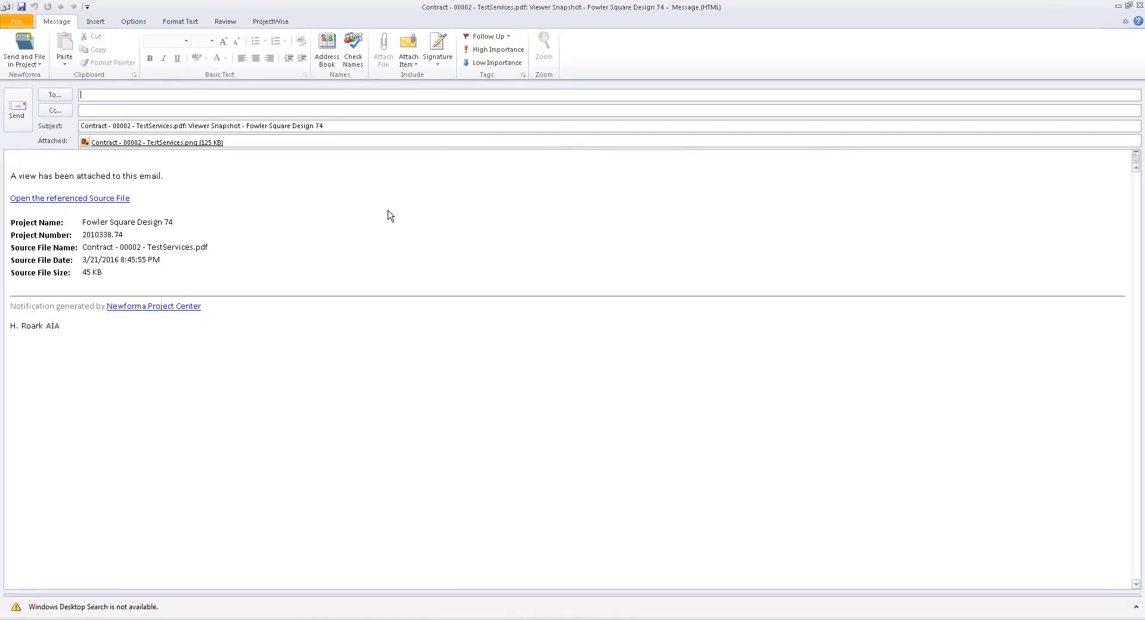
# View the attached Contract - 00002 - TestServices.png, and discard the message without saving changes.
pyautogui.doubleClick(154, 142)
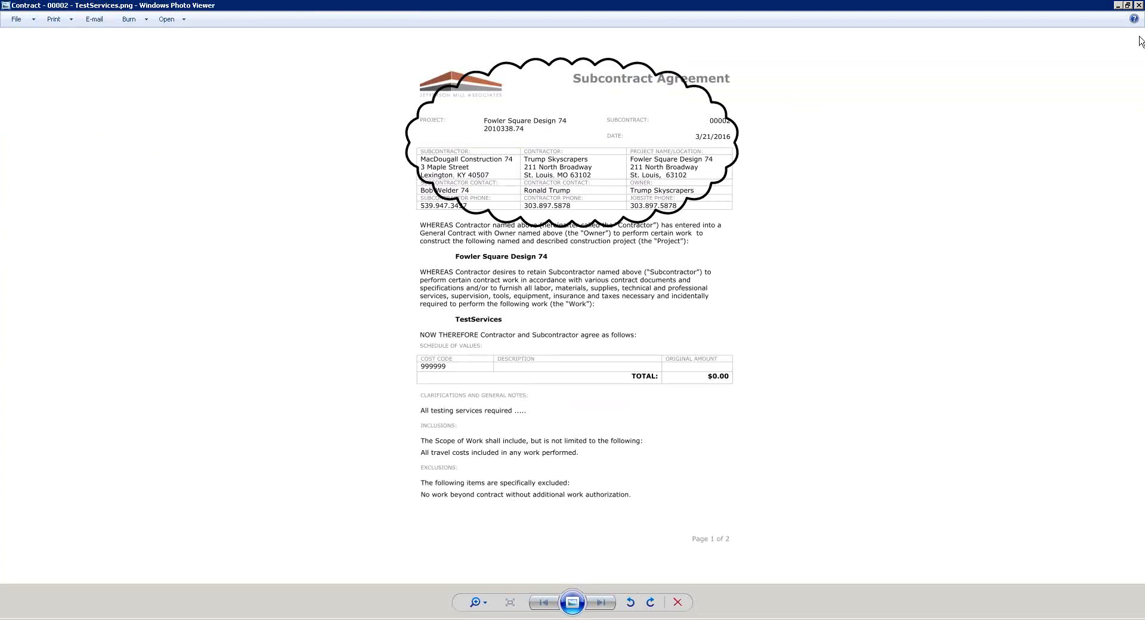
pyautogui.click(1139, 6)
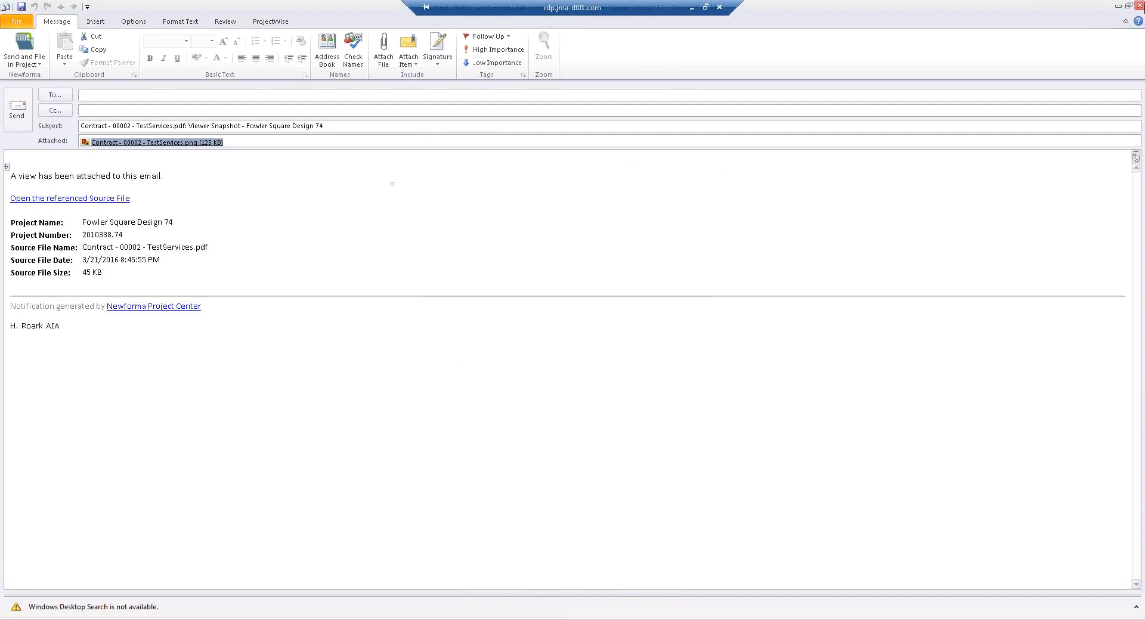
pyautogui.click(1140, 6)
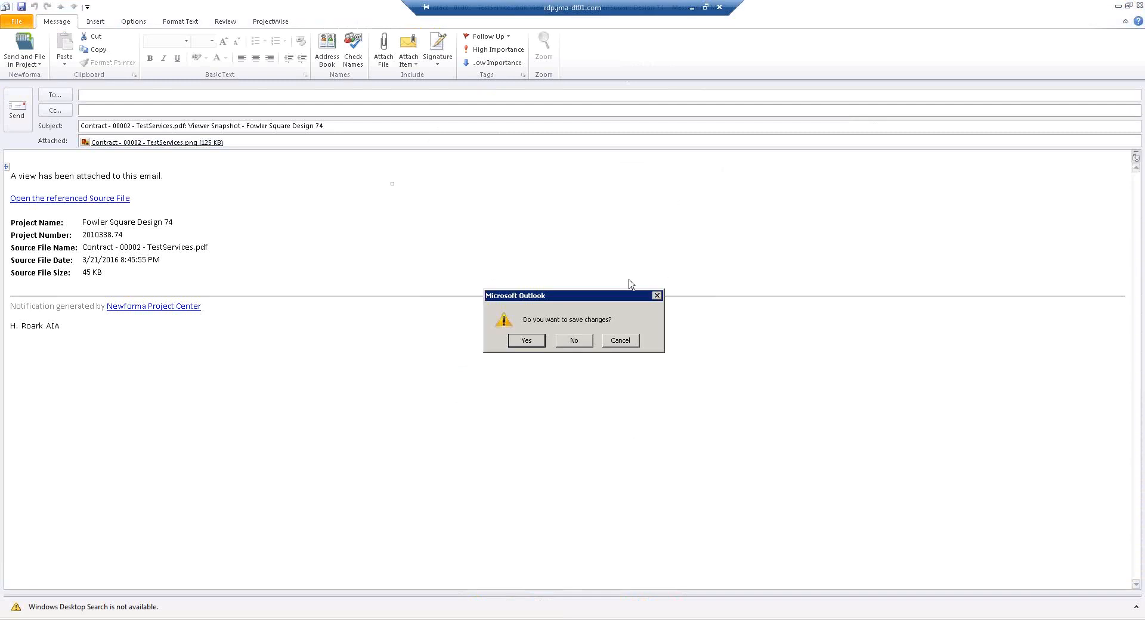
pyautogui.press('n')
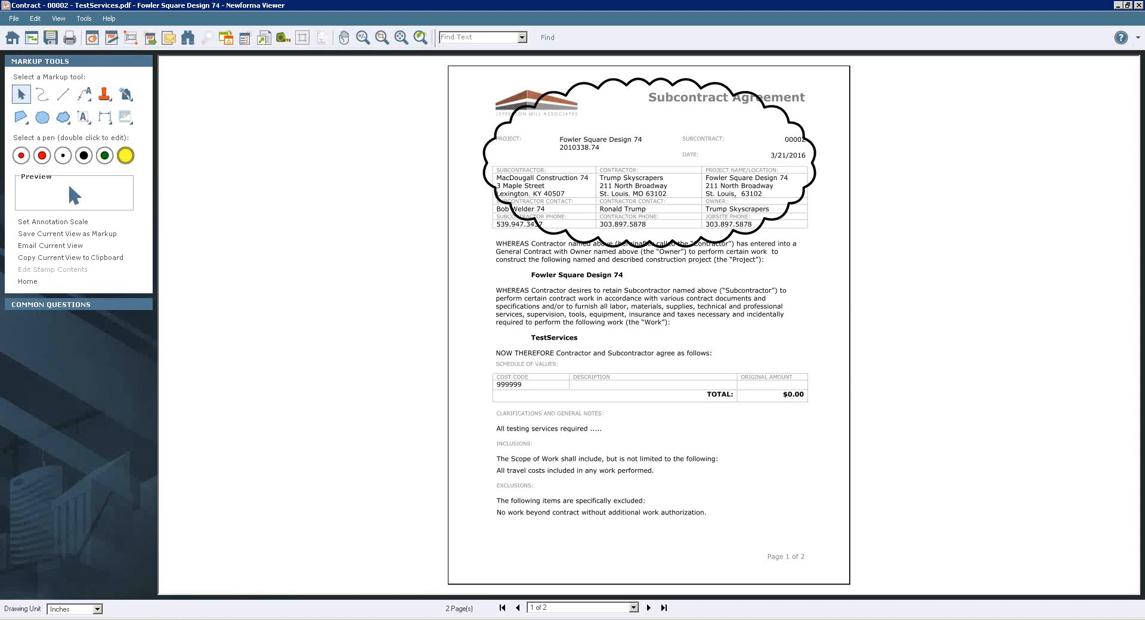
# Switch to Revit, look at 3D View 2, and open the Building 3D view.
pyautogui.hotkey('alt', 'Tab')
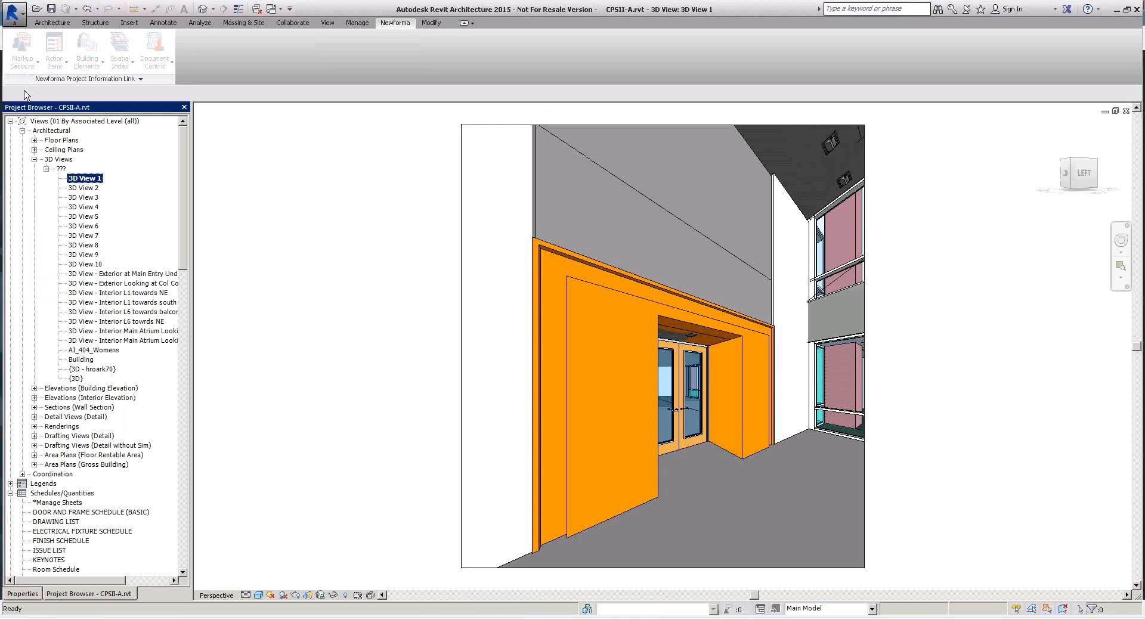
pyautogui.doubleClick(83, 188)
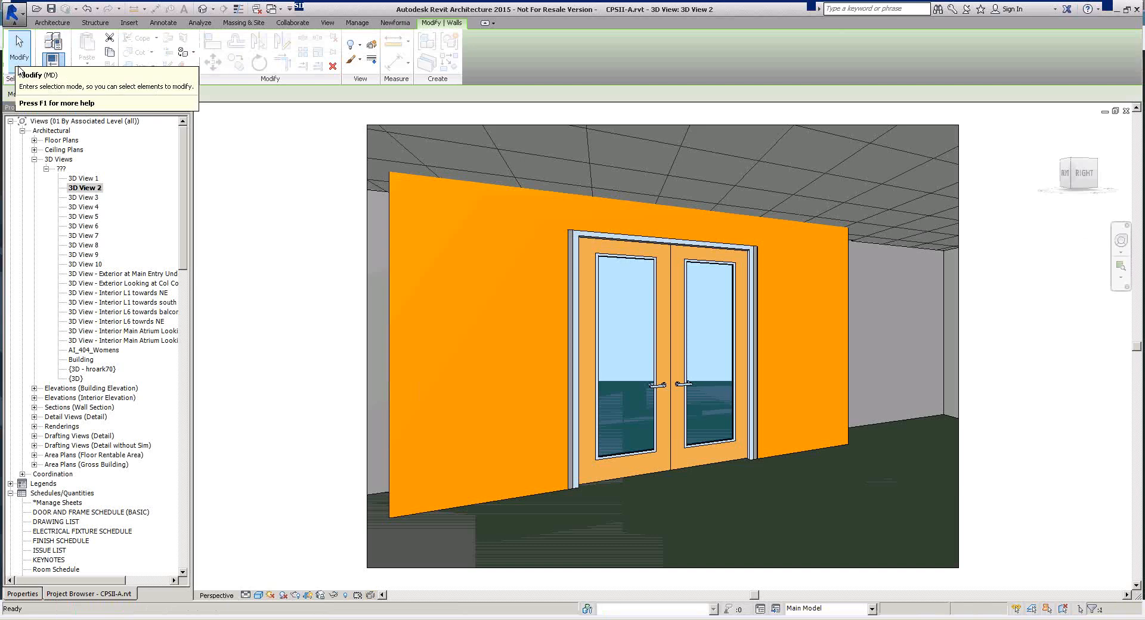
pyautogui.click(396, 22)
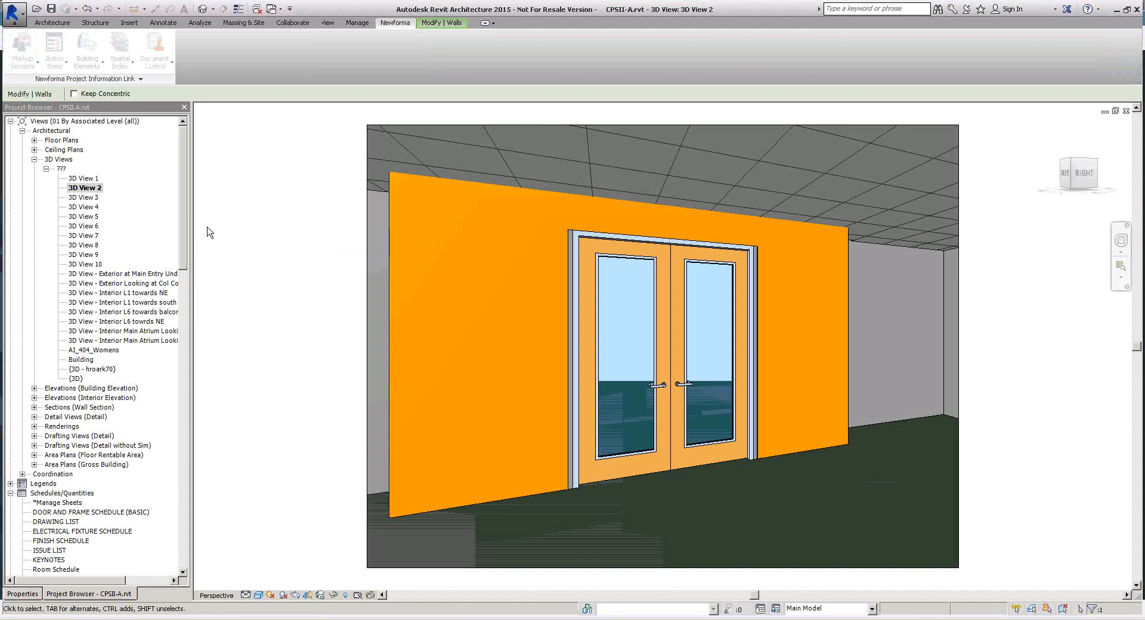
pyautogui.click(186, 285)
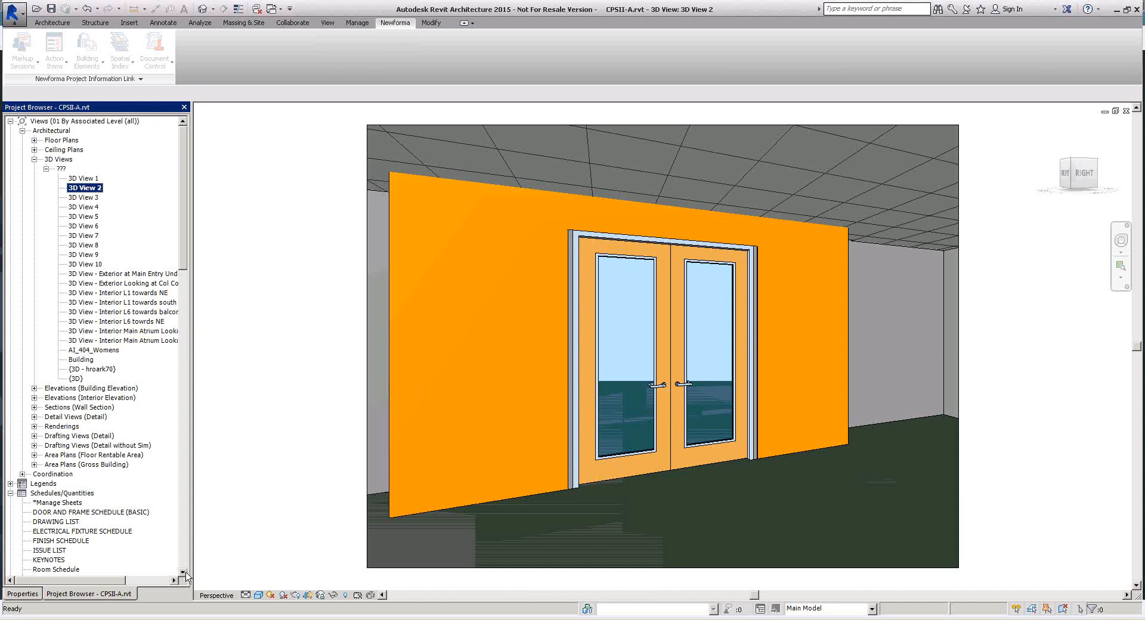
pyautogui.click(183, 572)
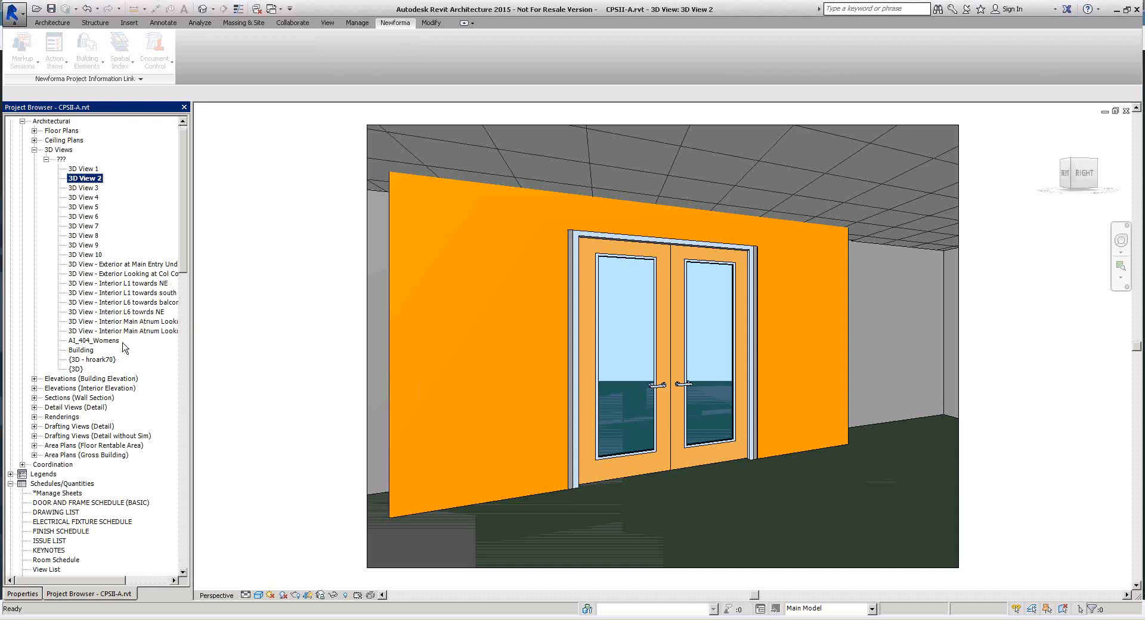
pyautogui.click(81, 350)
pyautogui.doubleClick(84, 353)
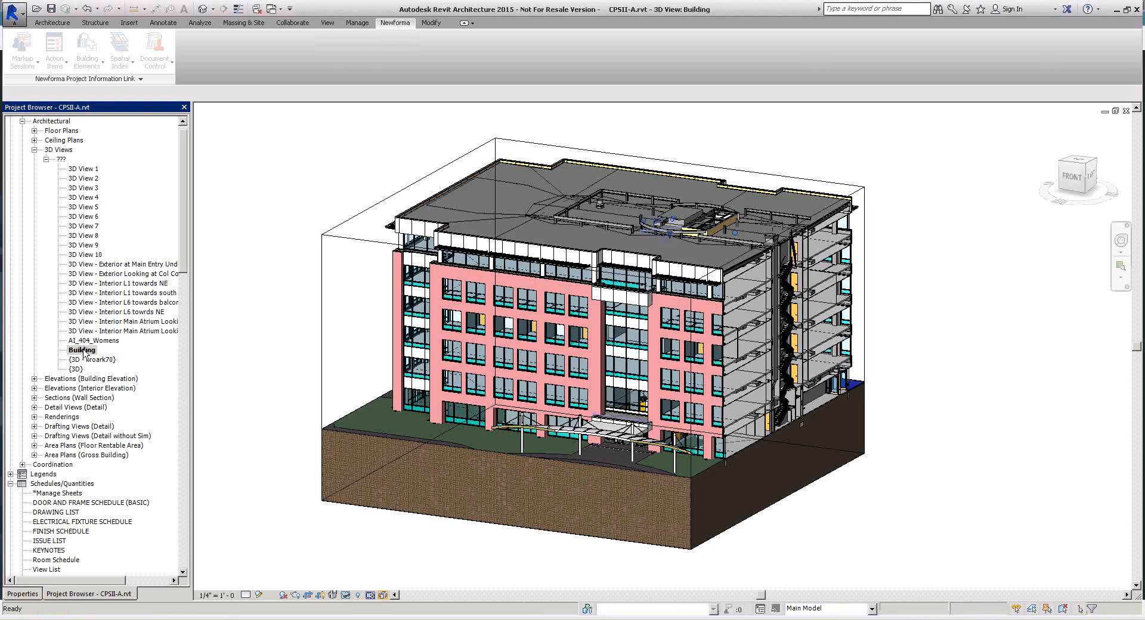
# Send a Newforma snapshot of the Building view, capturing the region around the ground-level entrance canopy.
pyautogui.click(388, 24)
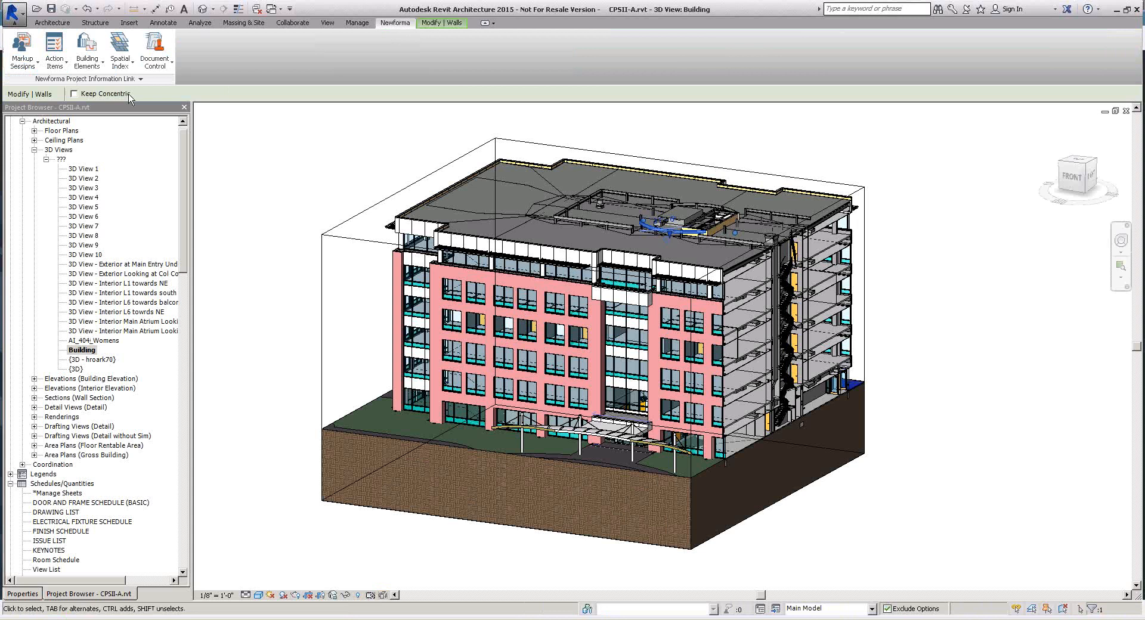
pyautogui.click(28, 70)
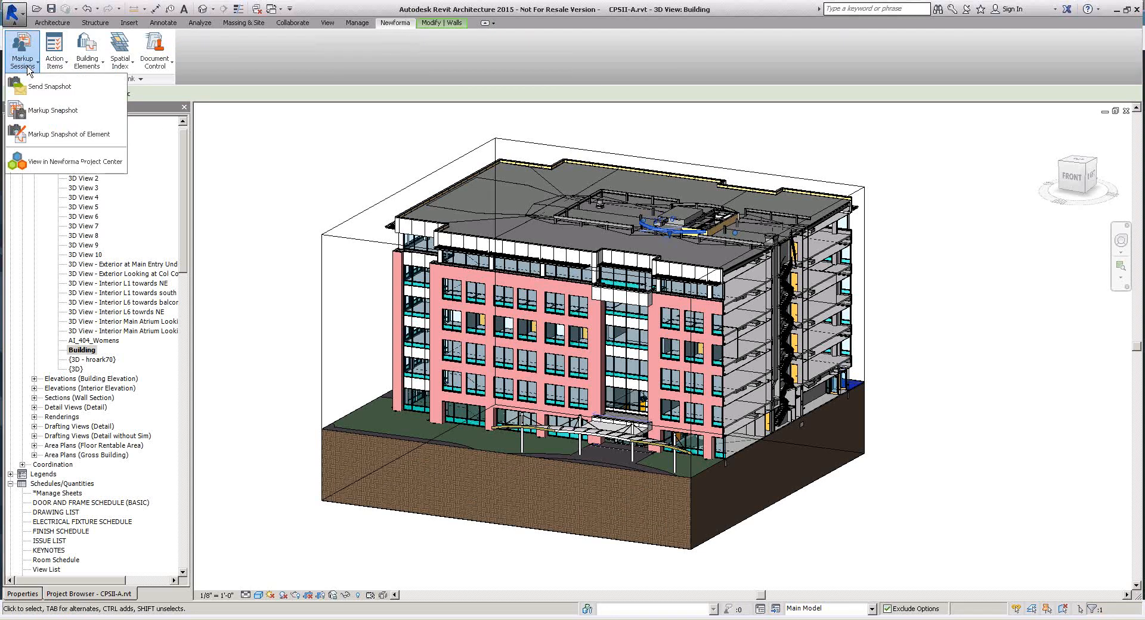
pyautogui.click(86, 90)
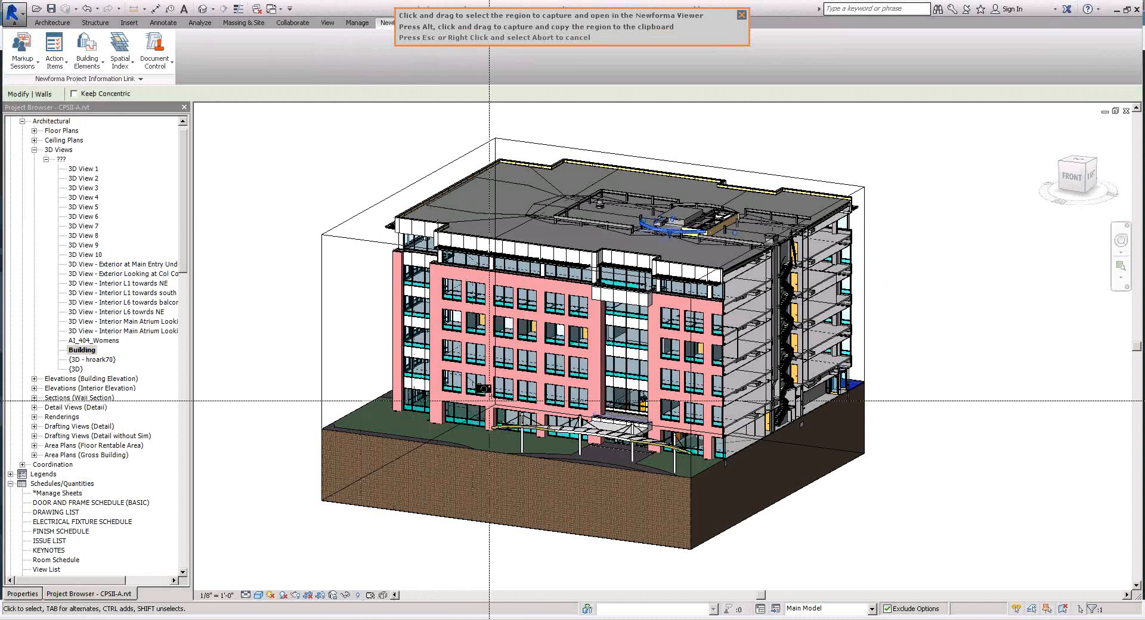
pyautogui.moveTo(491, 396); pyautogui.dragTo(730, 481)
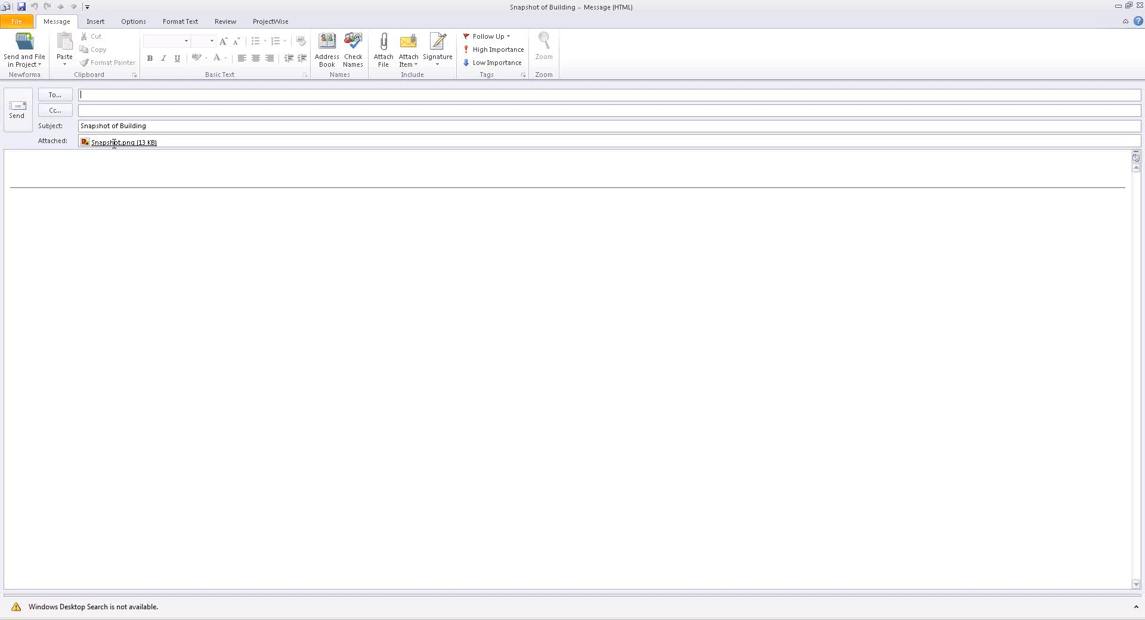
# View the attached Snapshot.png, and discard the snapshot email without saving changes.
pyautogui.doubleClick(113, 144)
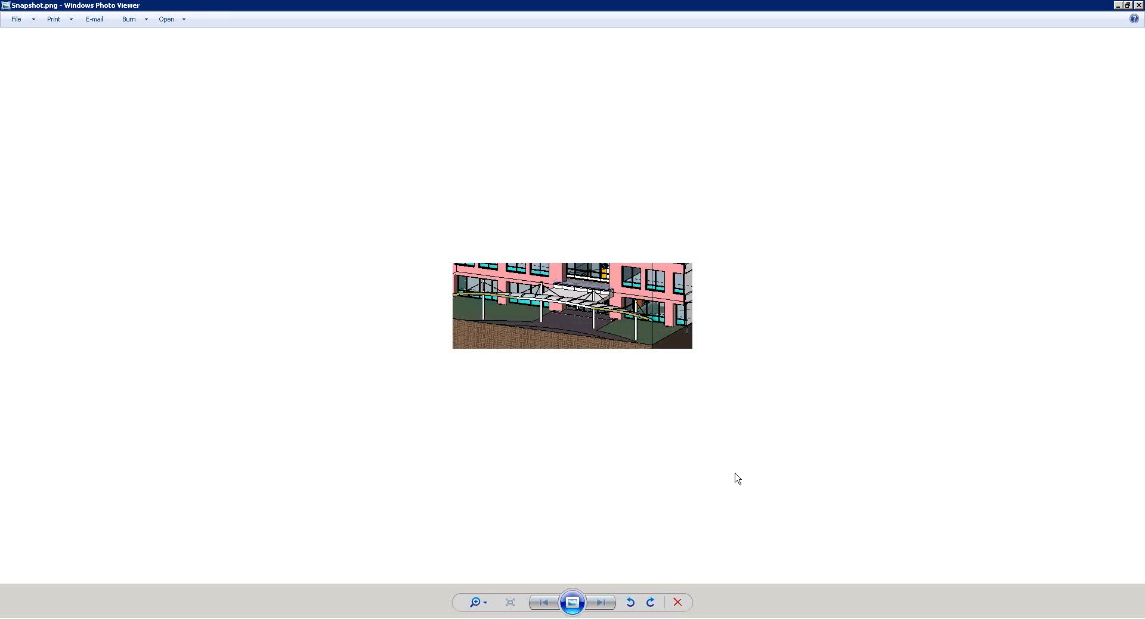
pyautogui.click(1138, 6)
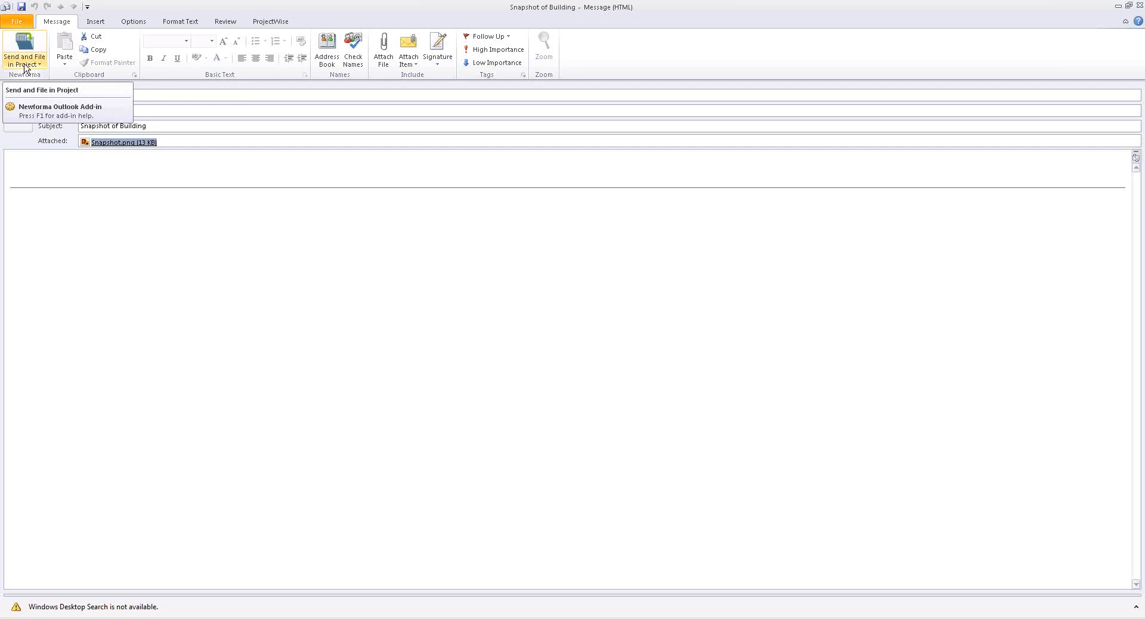
pyautogui.click(1139, 7)
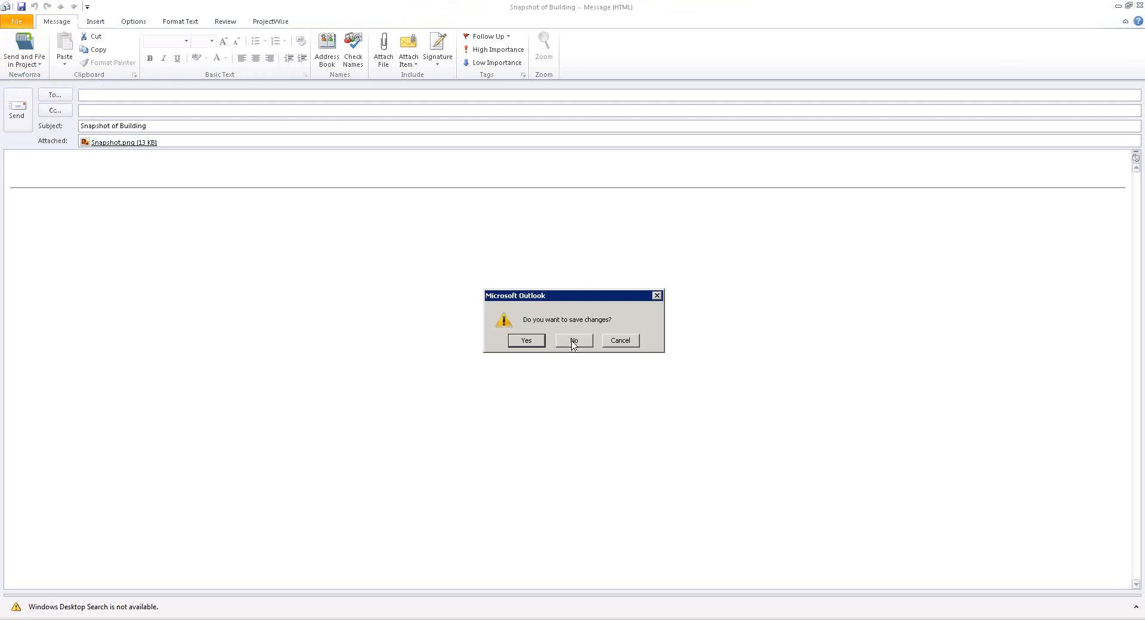
pyautogui.click(573, 340)
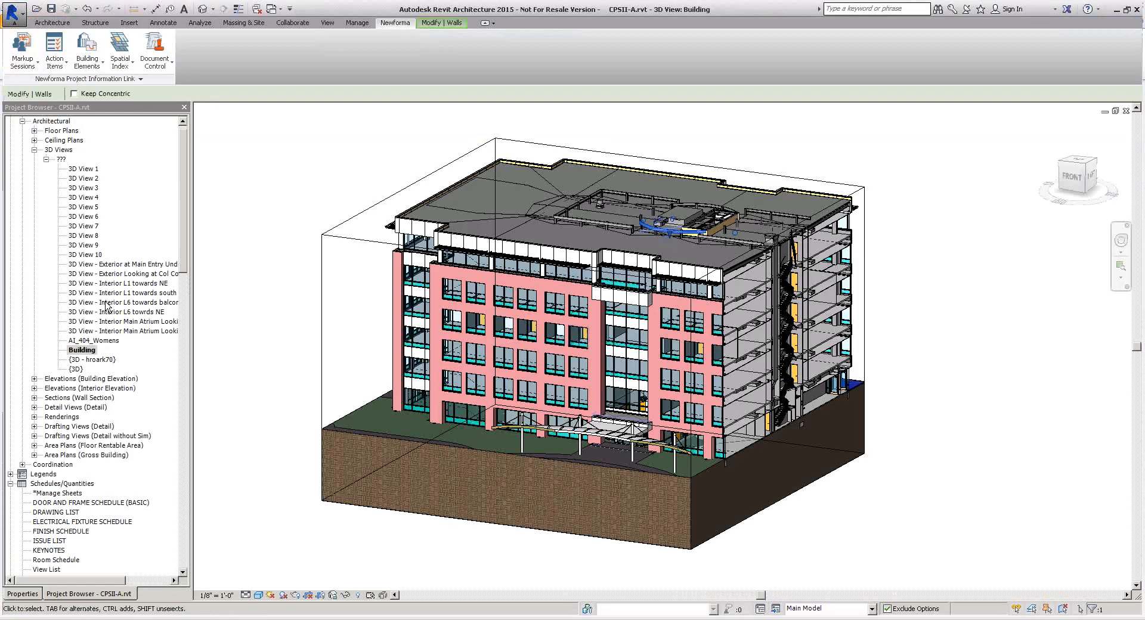
# Capture a markup snapshot of the rooftop area around the curved wall, and close it without saving the markup session.
pyautogui.click(22, 65)
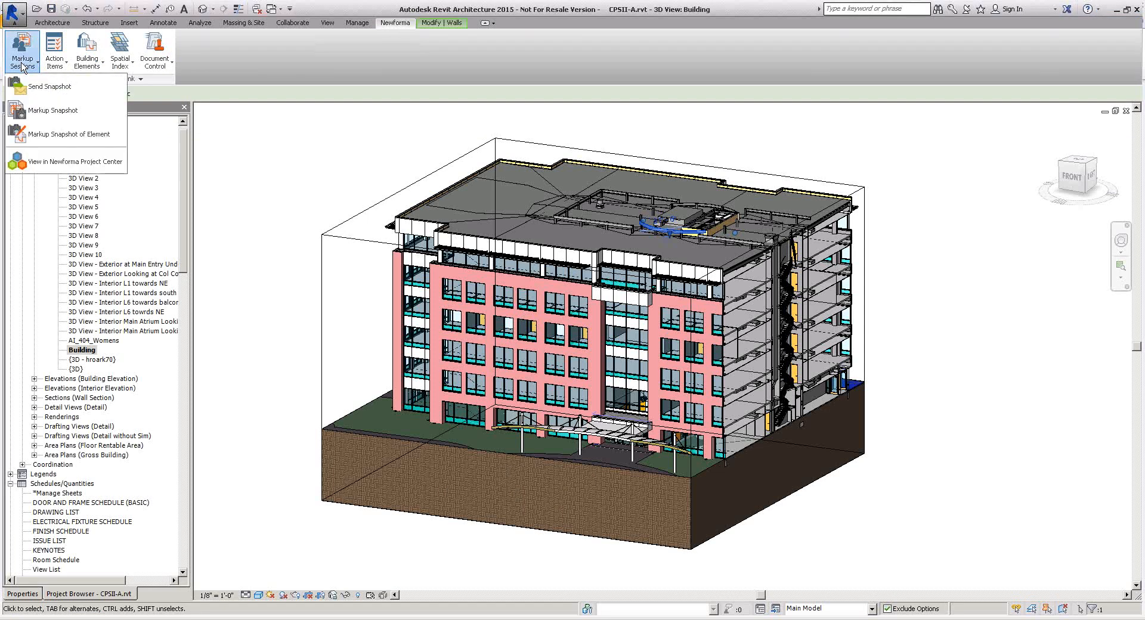
pyautogui.click(88, 113)
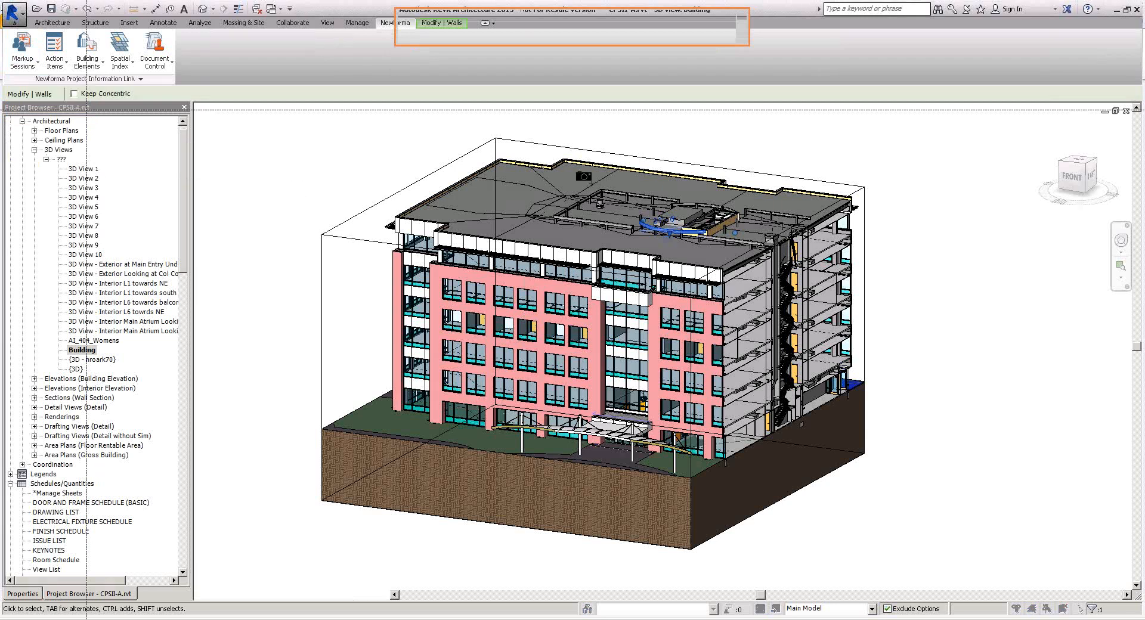
pyautogui.moveTo(604, 175); pyautogui.dragTo(797, 286)
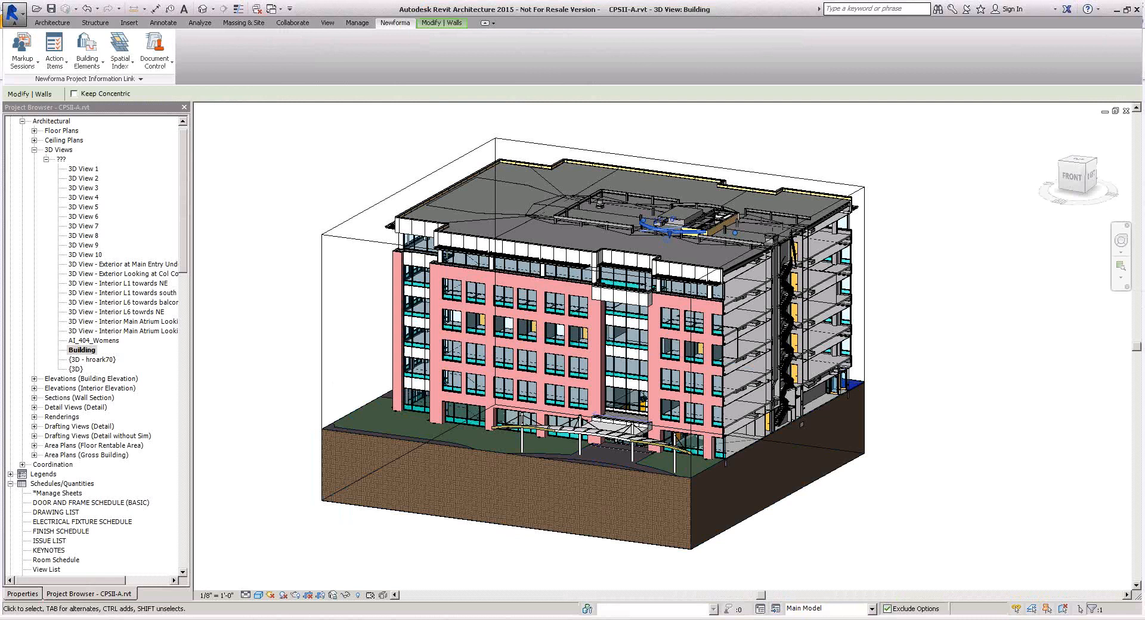
pyautogui.moveTo(237, 619)
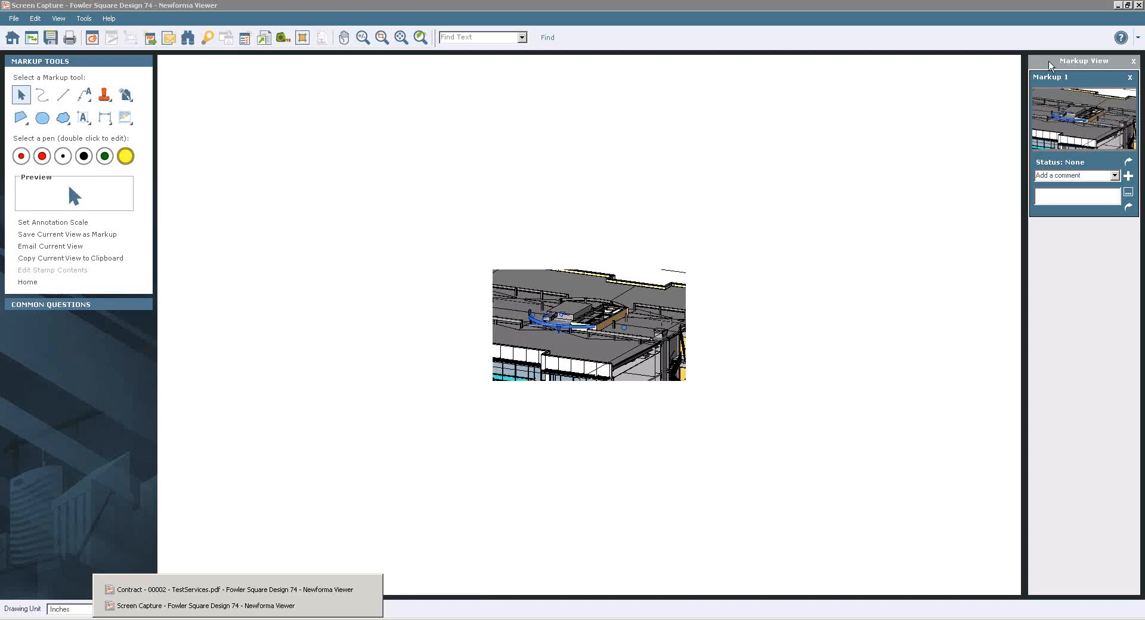
pyautogui.click(1139, 6)
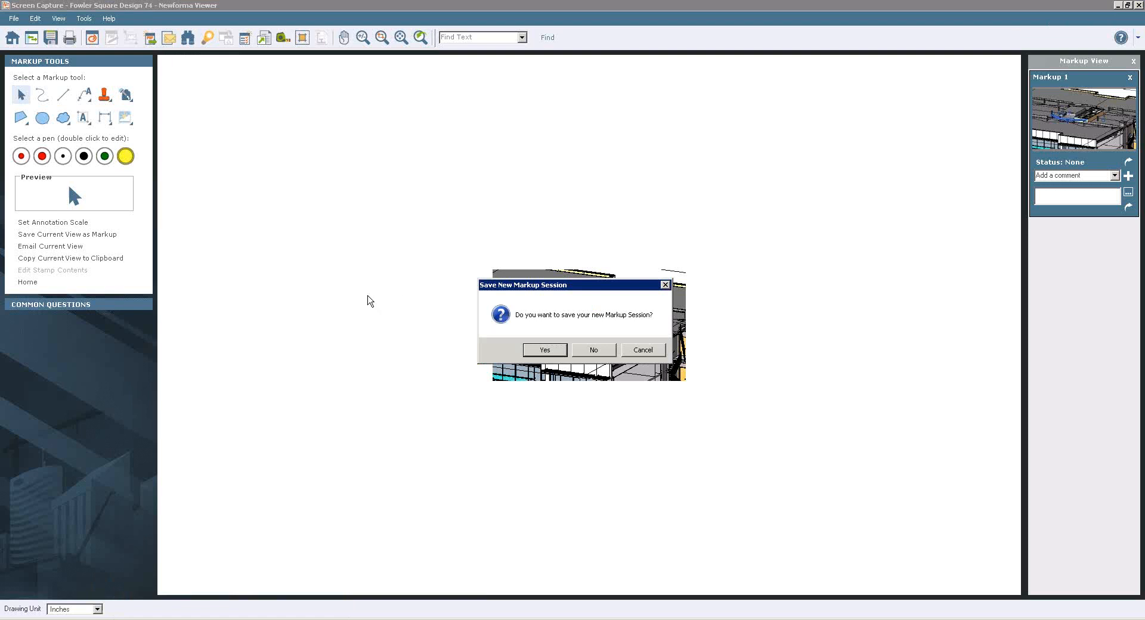
pyautogui.click(590, 353)
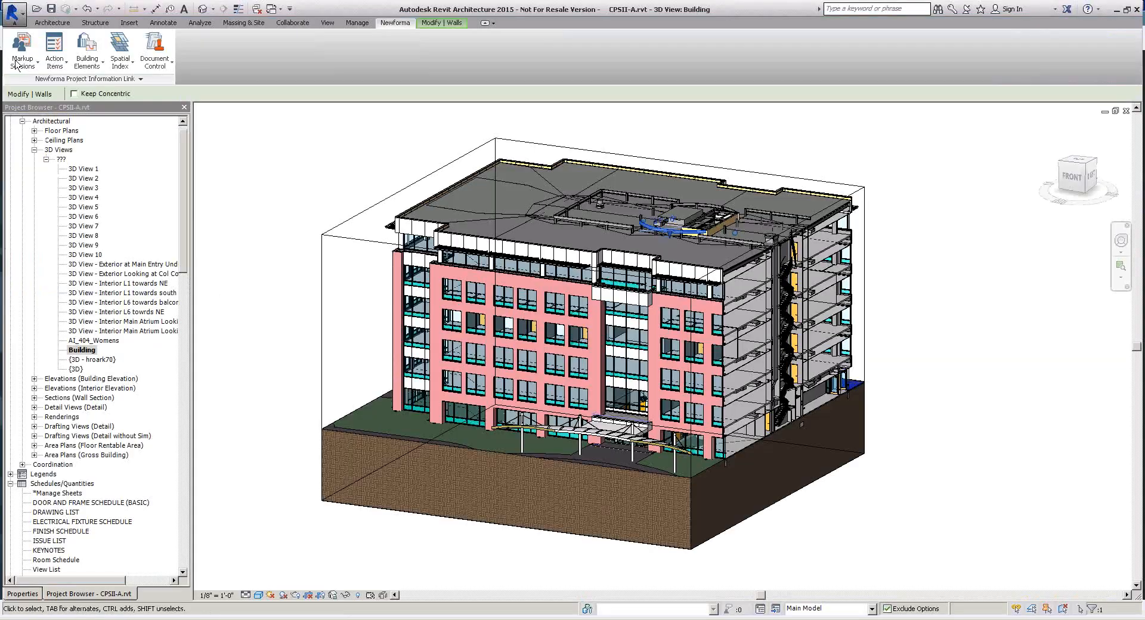
# Capture a markup snapshot of the selected curved rooftop wall element and its surroundings, and close it without saving the markup session.
pyautogui.click(20, 61)
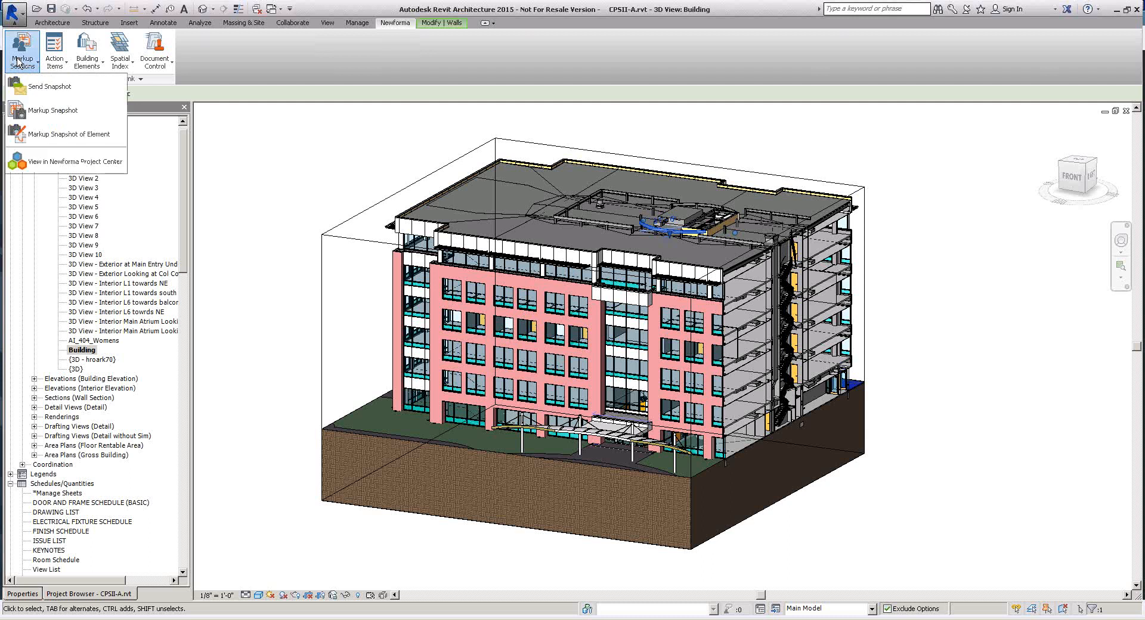
pyautogui.click(65, 134)
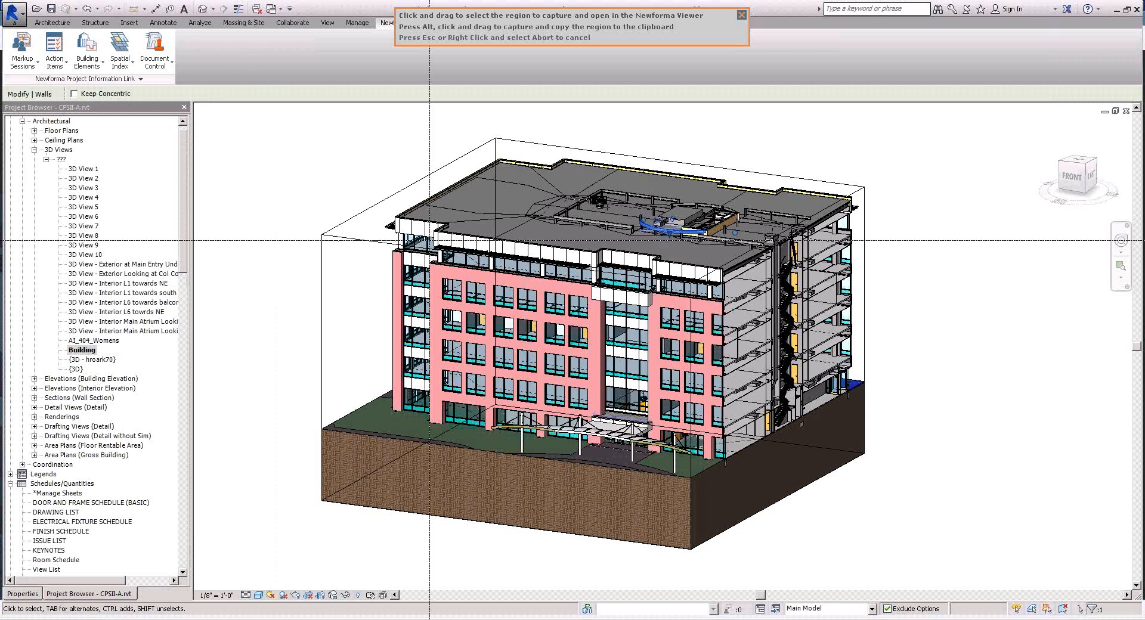
pyautogui.moveTo(625, 198); pyautogui.dragTo(757, 260)
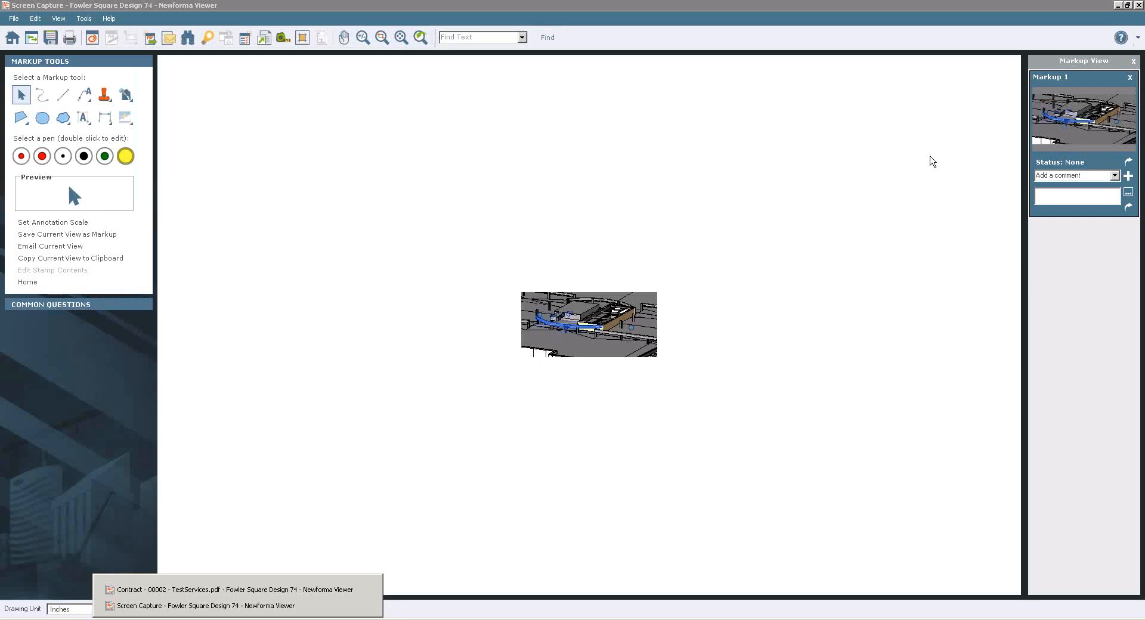
pyautogui.click(1137, 6)
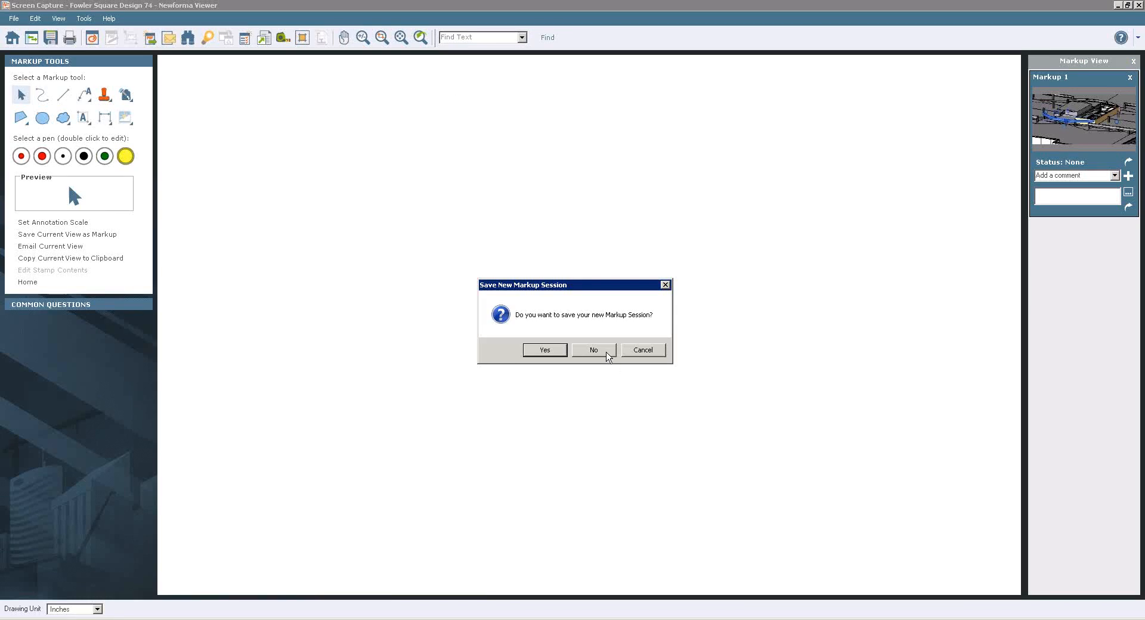
pyautogui.click(596, 350)
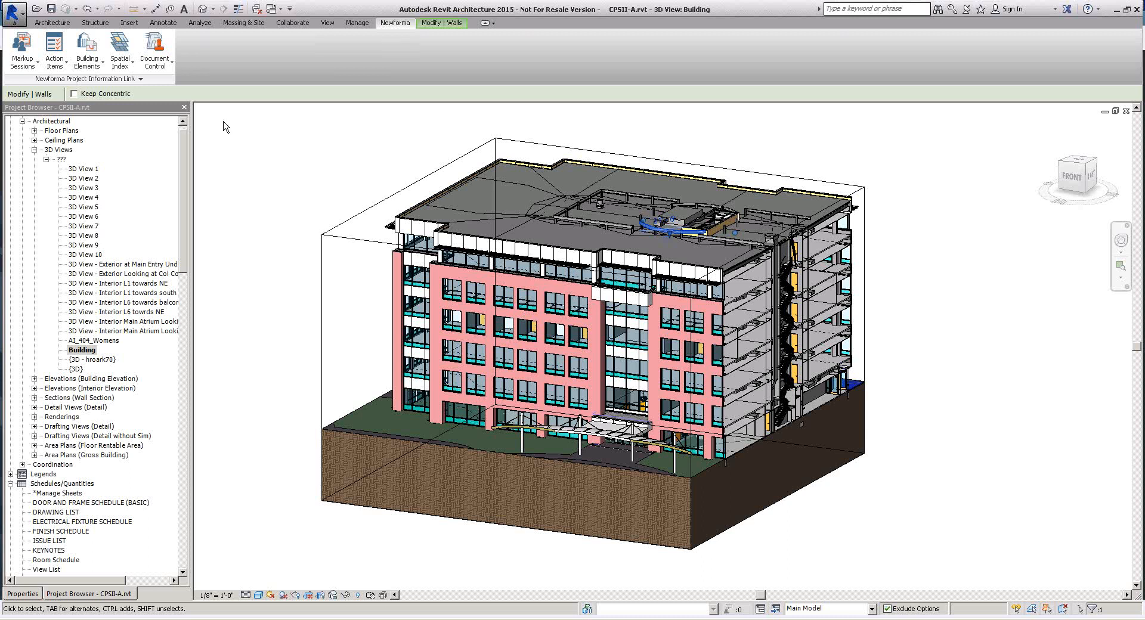
# Start synchronizing the model's building elements with Newforma.
pyautogui.click(87, 64)
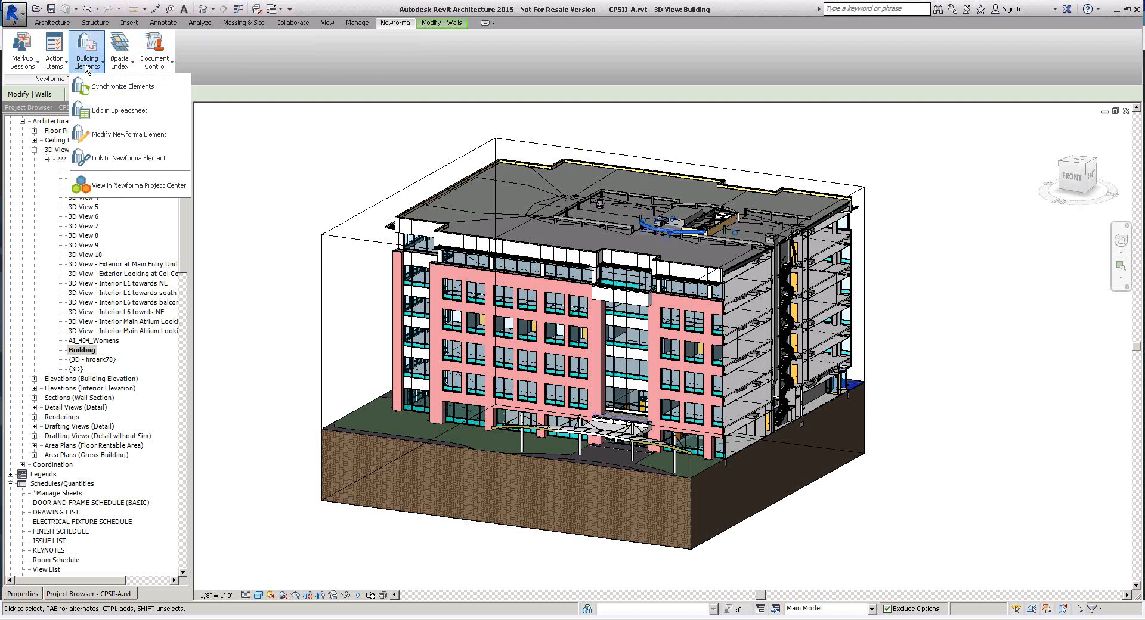
pyautogui.click(113, 91)
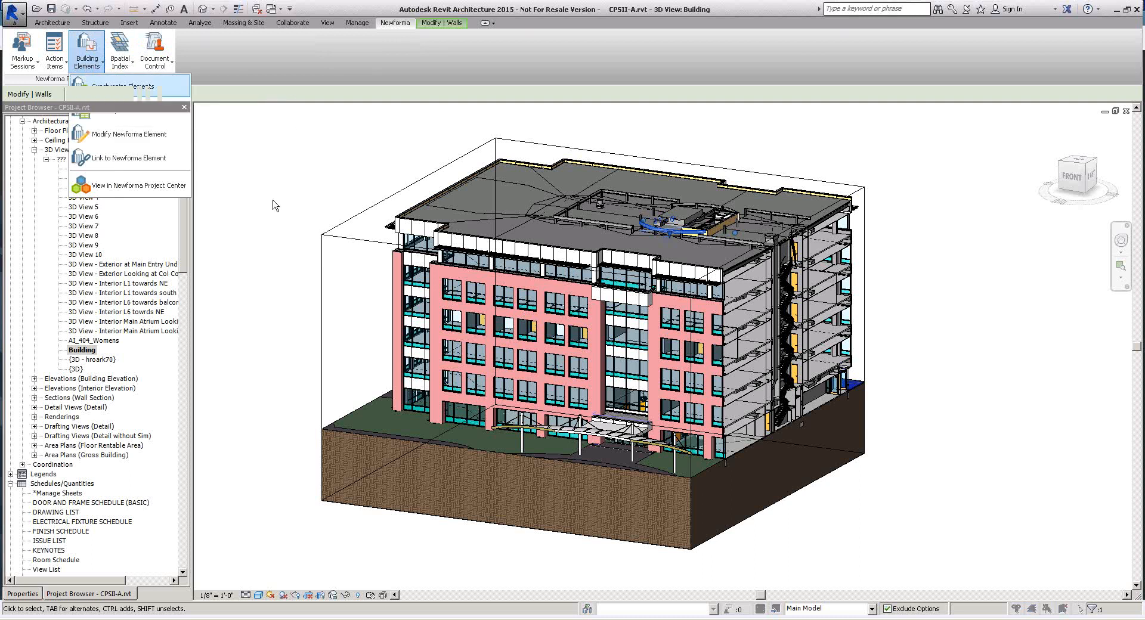
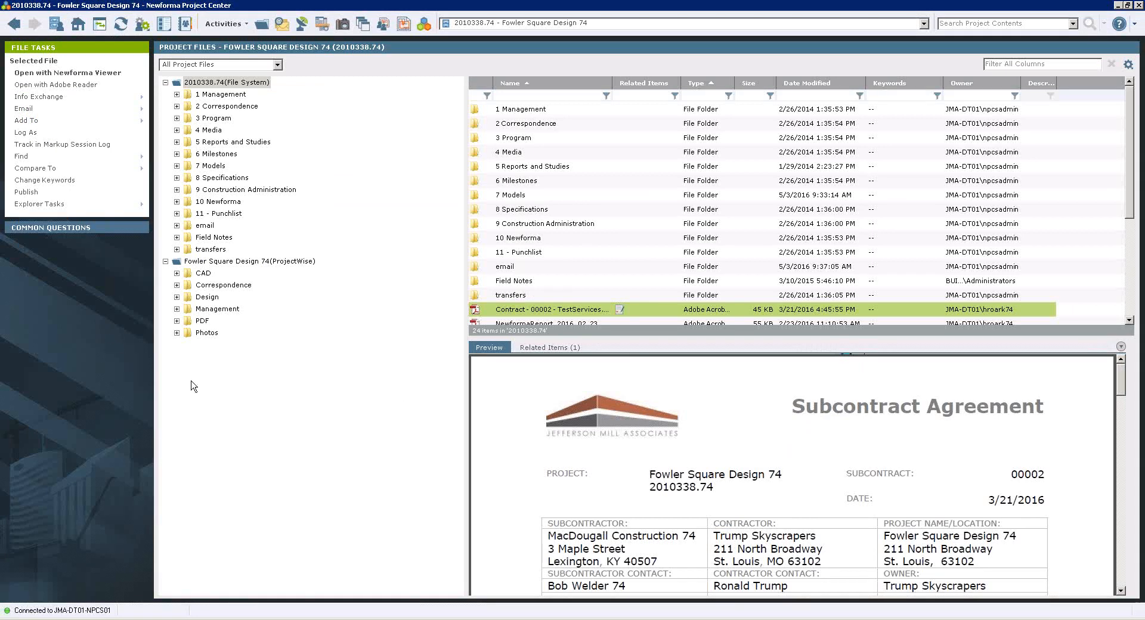
# Open the Contract - 00002 subcontract PDF in Newforma Viewer and dismiss the markup recovery notice.
pyautogui.rightClick(496, 311)
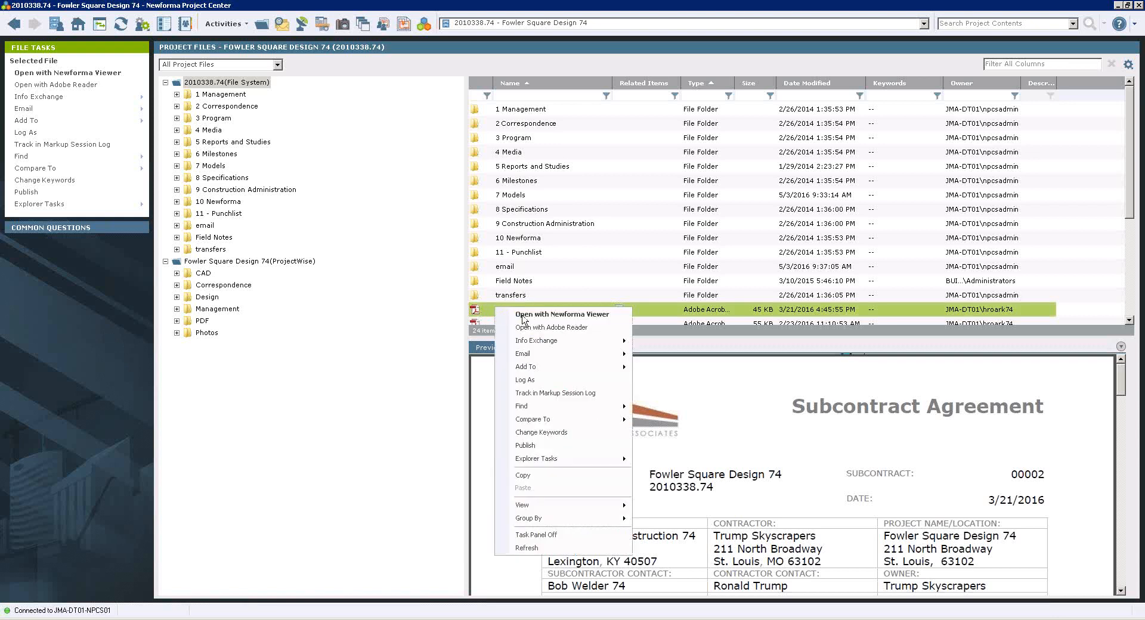
pyautogui.click(523, 316)
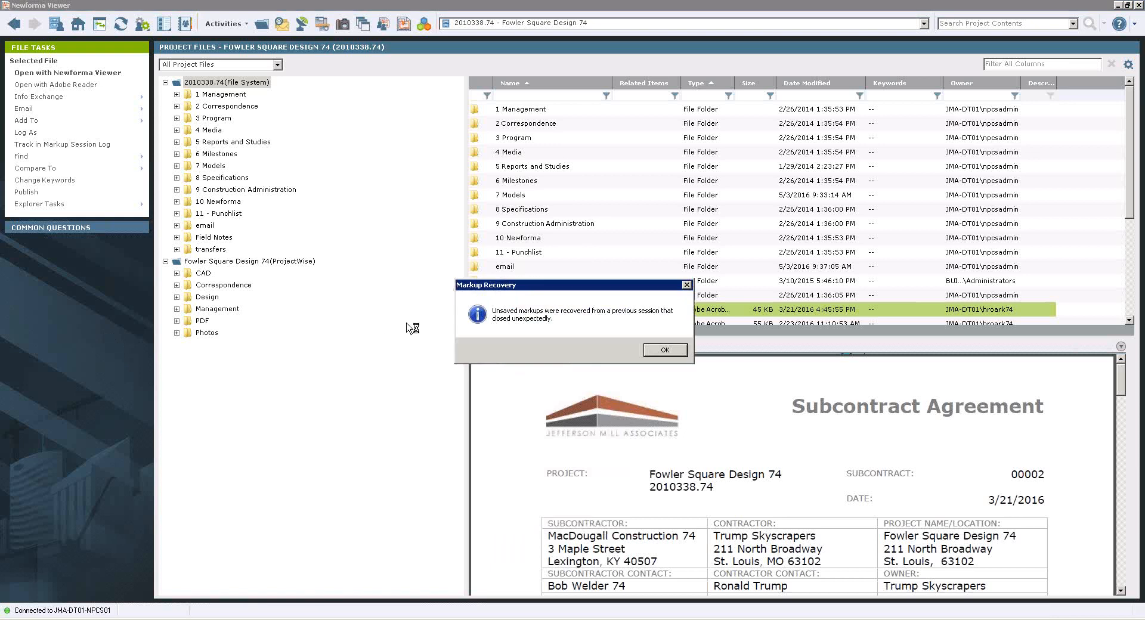
pyautogui.click(664, 351)
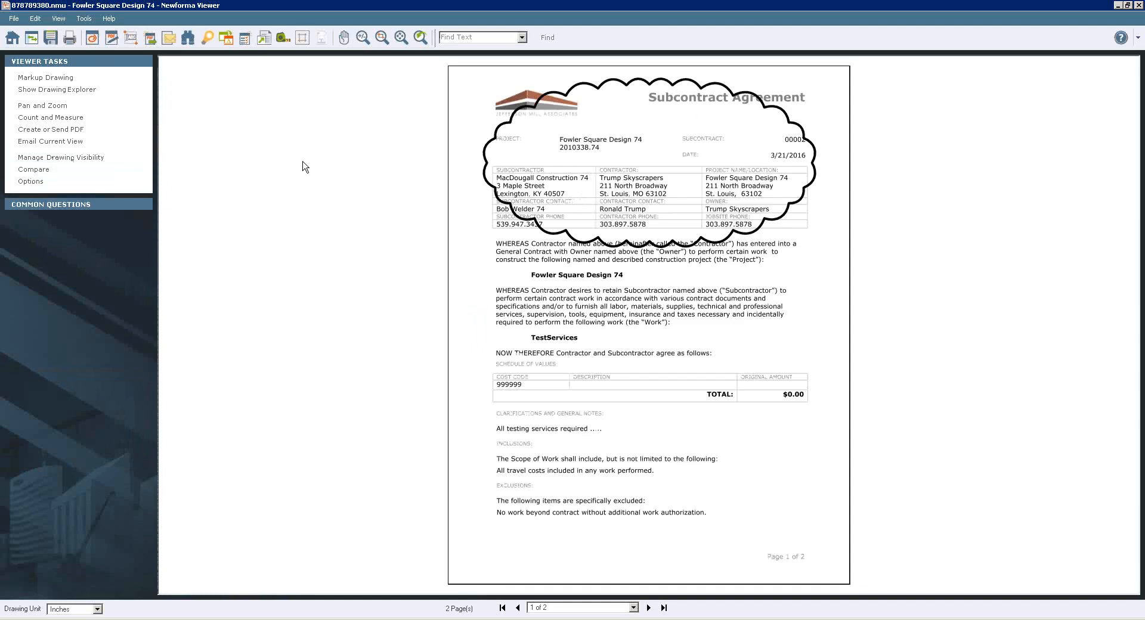
# Start saving the clouded contract as a markup session, and add the MacDougall Construction 74 contact as a member.
pyautogui.click(51, 45)
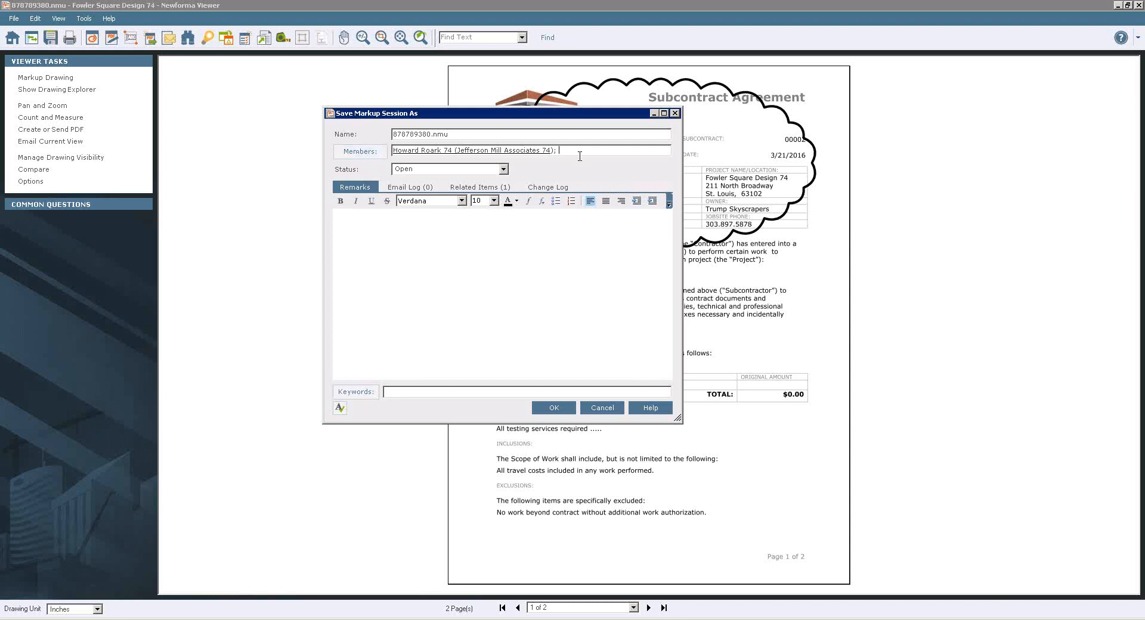
pyautogui.write('b')
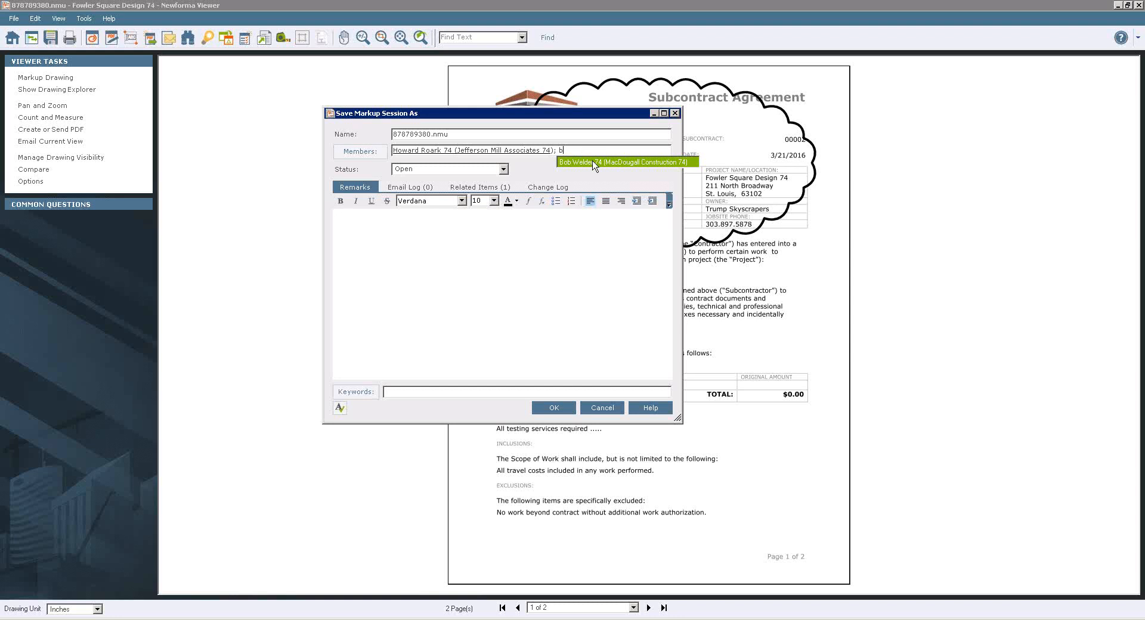
pyautogui.click(594, 162)
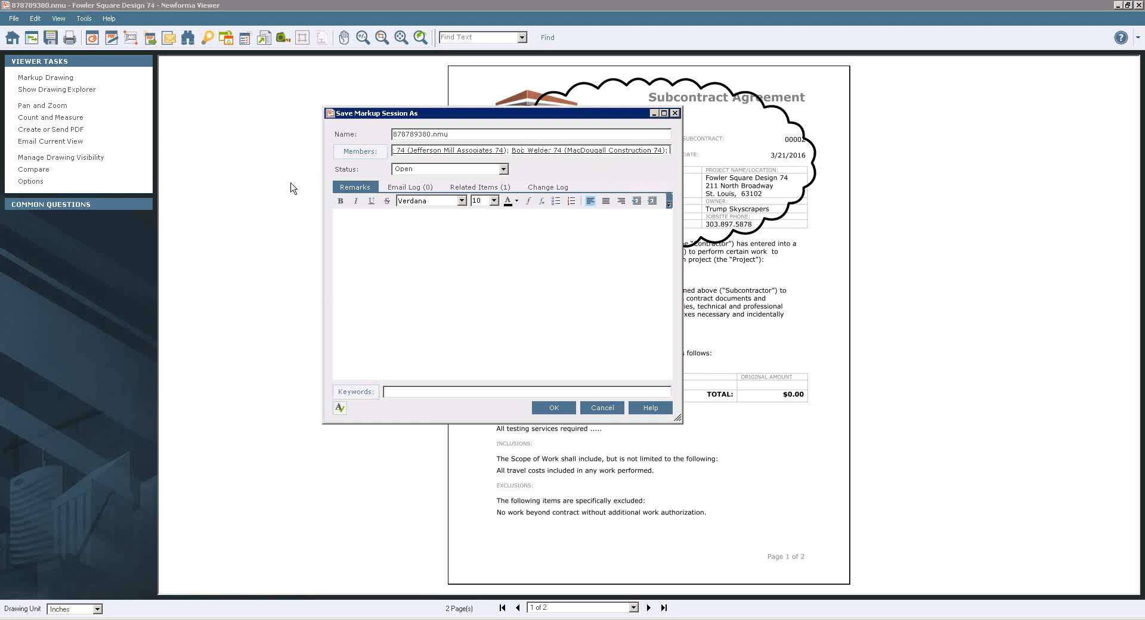
pyautogui.click(356, 201)
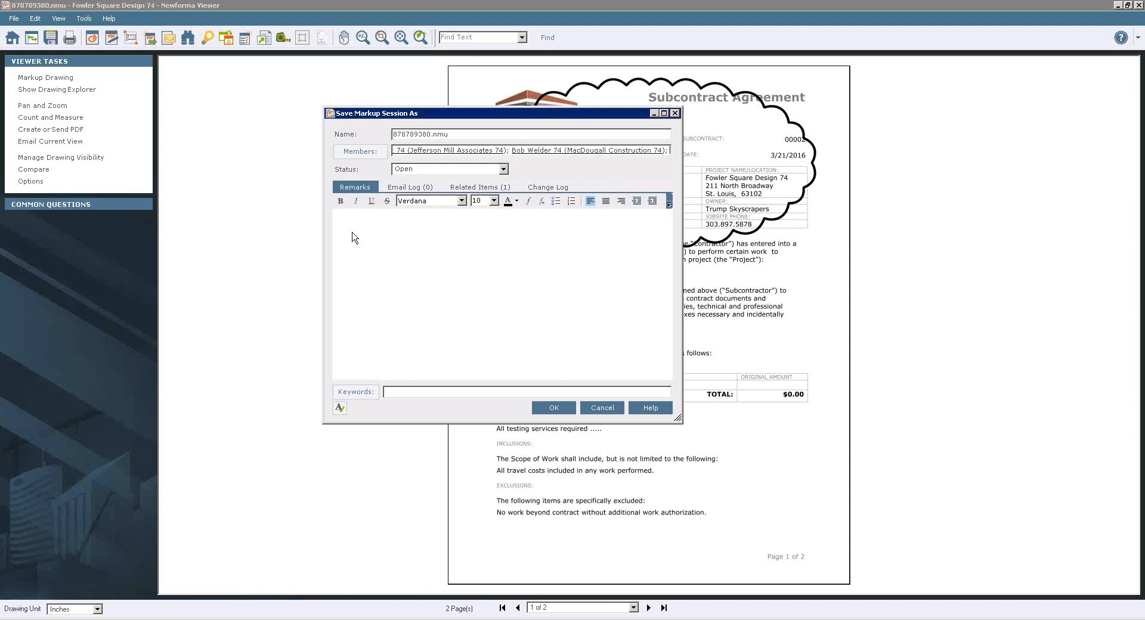
# Examine the markup session's related items and the project's open action items available for relating, without adding one.
pyautogui.click(482, 191)
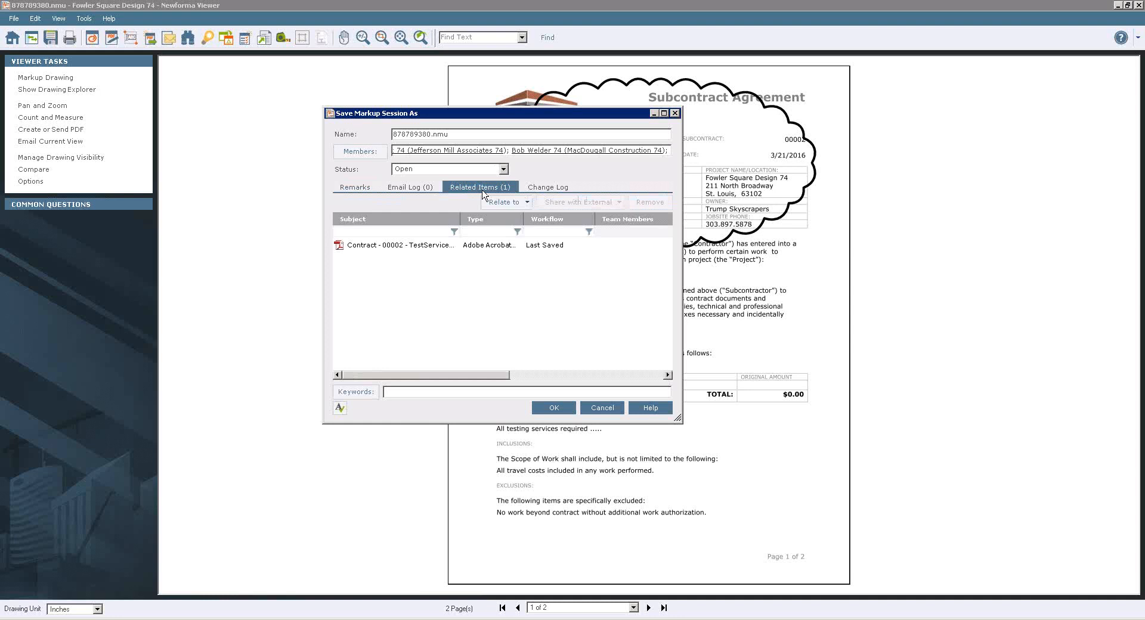
pyautogui.click(511, 206)
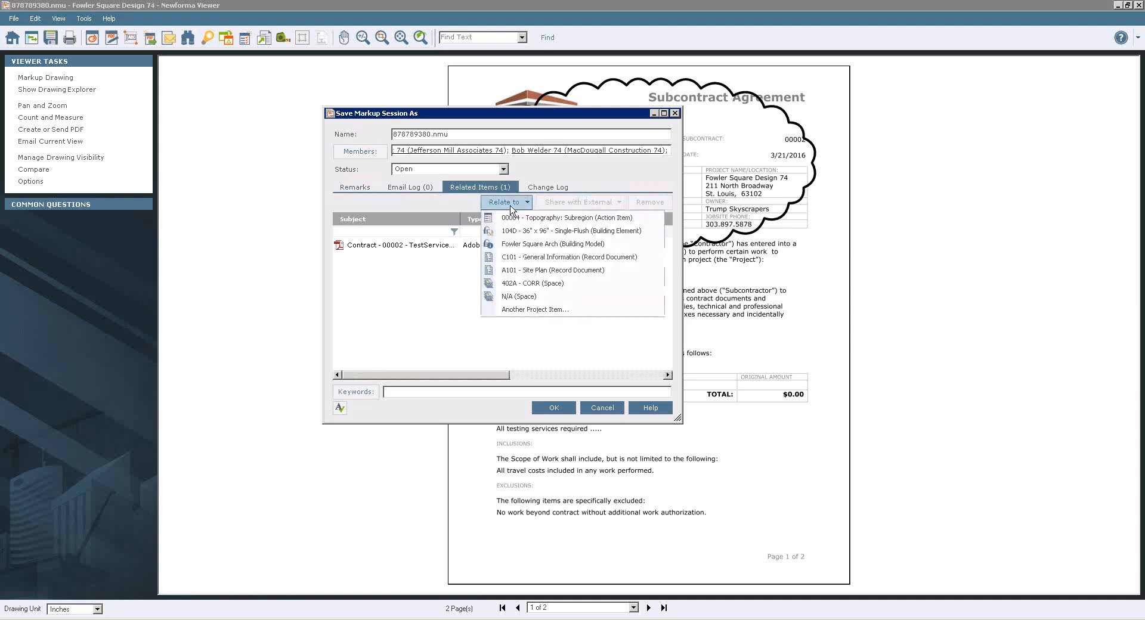
pyautogui.click(538, 311)
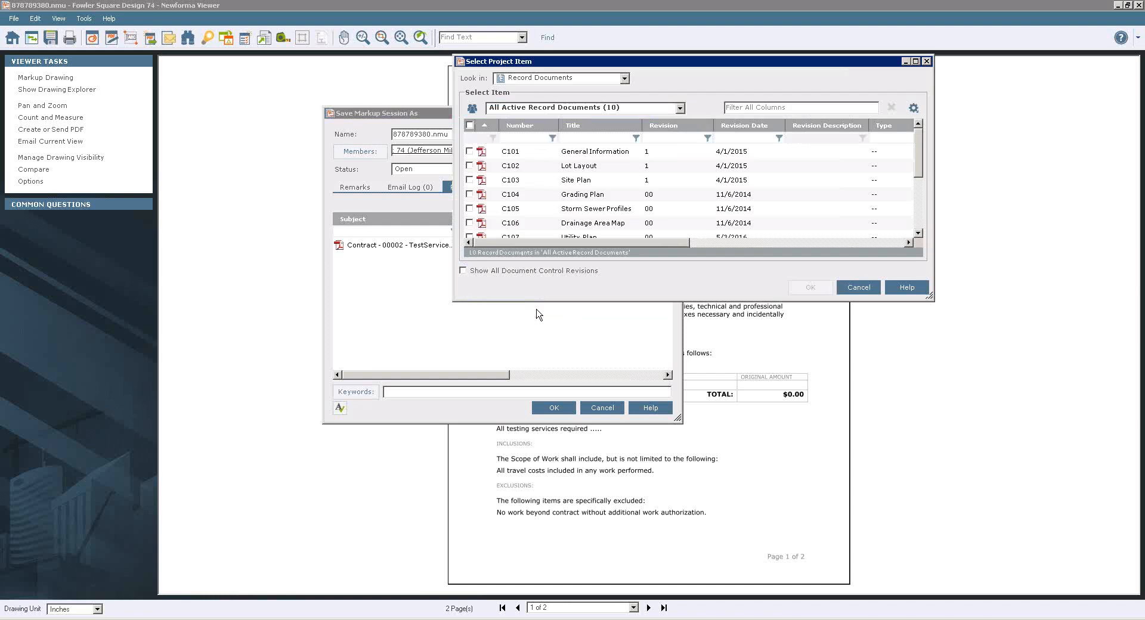
pyautogui.click(624, 79)
pyautogui.scroll(5, 624, 101)
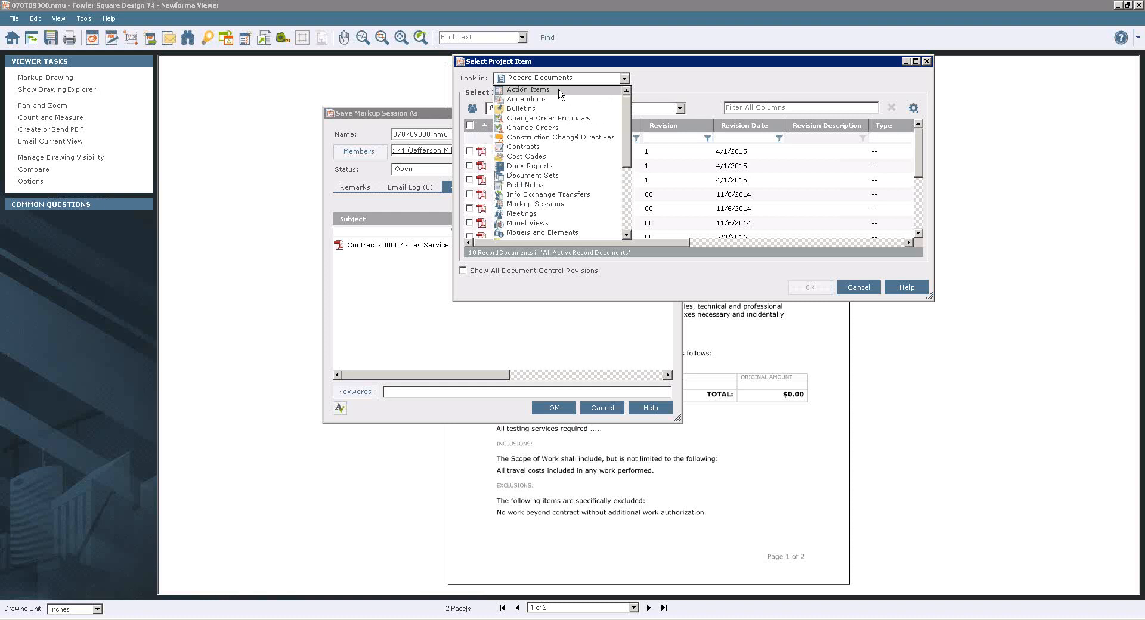
pyautogui.click(559, 91)
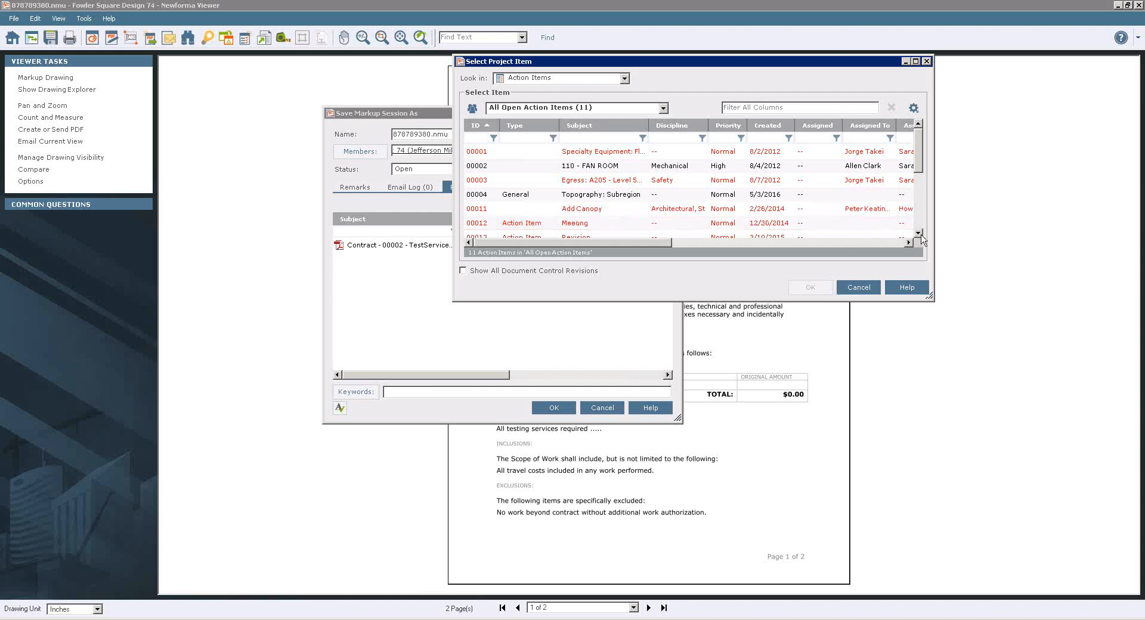
pyautogui.scroll(-6, 922, 238)
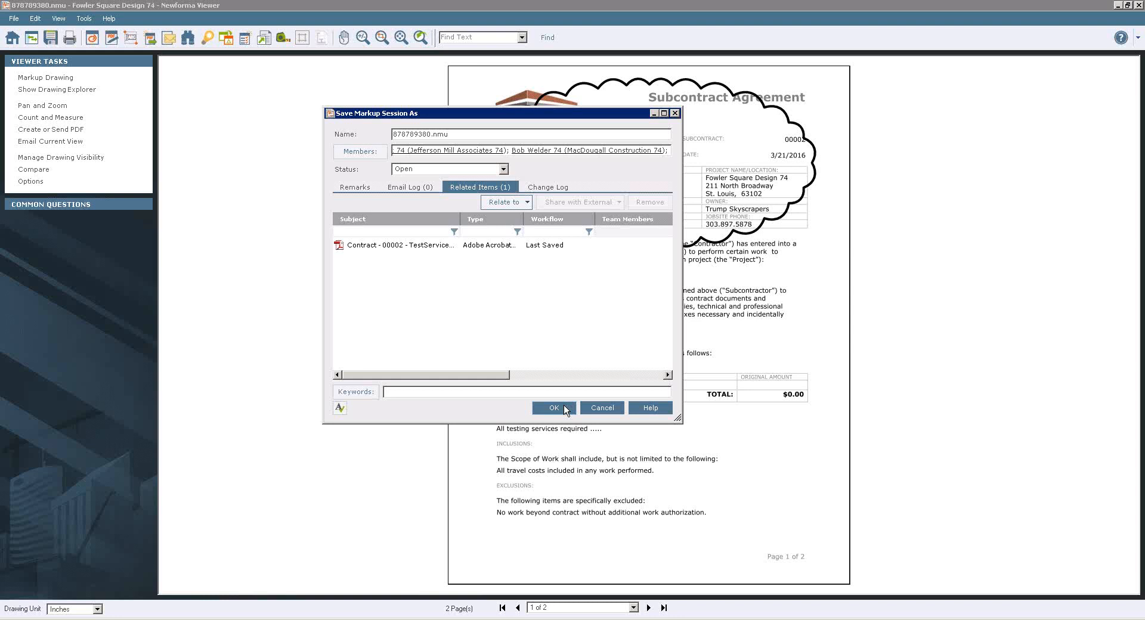
# Save the contract markup session with its added member, and close the viewer.
pyautogui.click(554, 408)
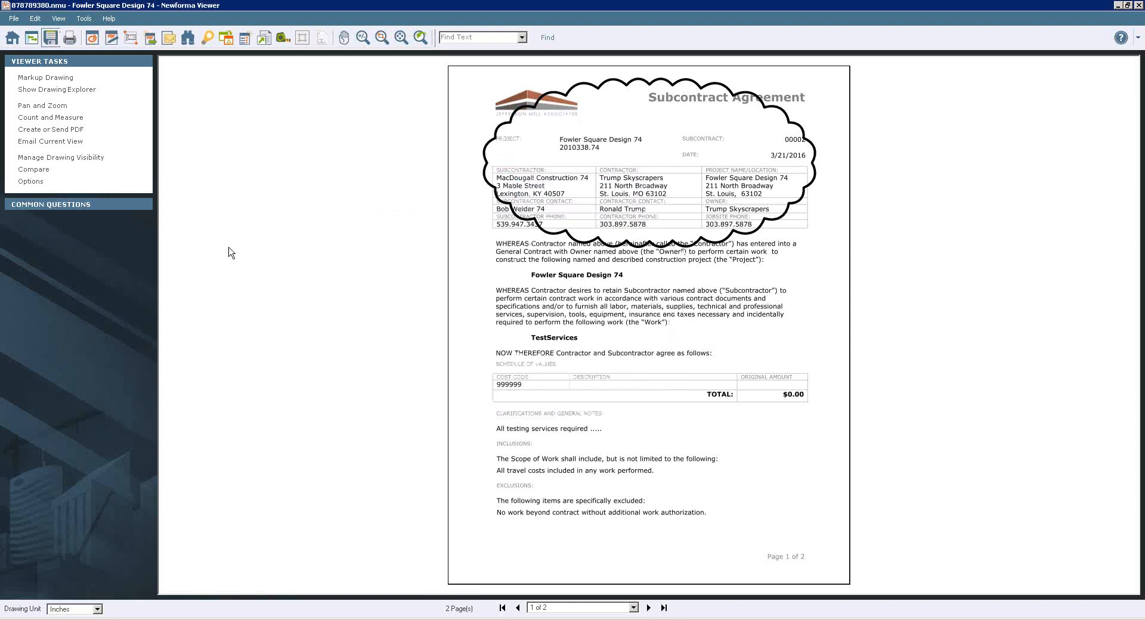
pyautogui.click(1138, 5)
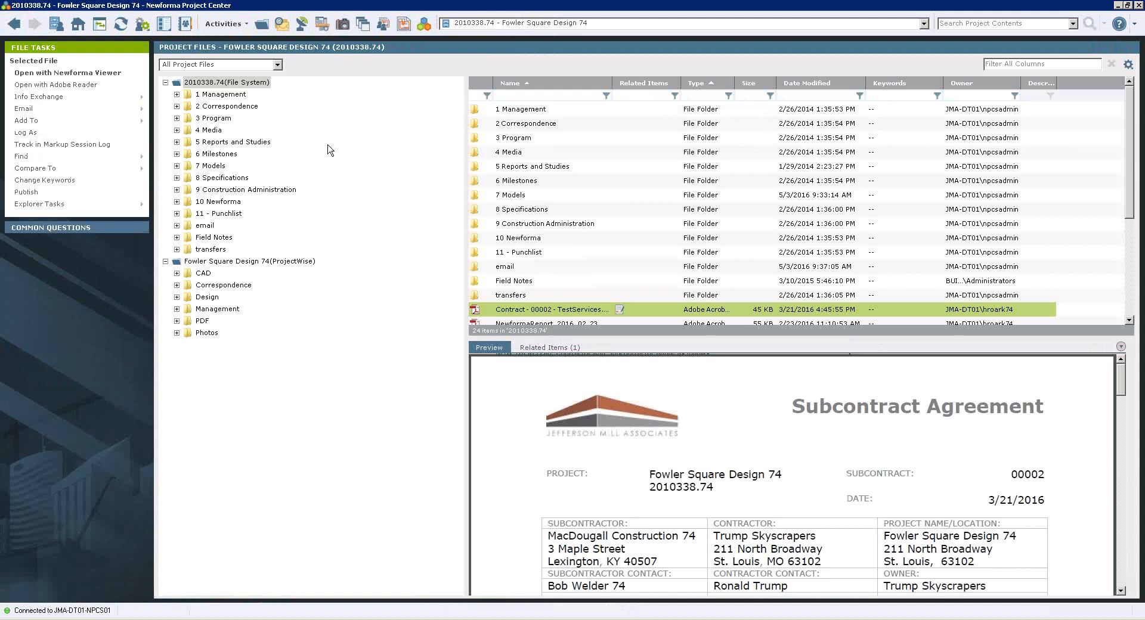
# Open the project's markup sessions log and preview the 878789380.nmu session.
pyautogui.click(78, 25)
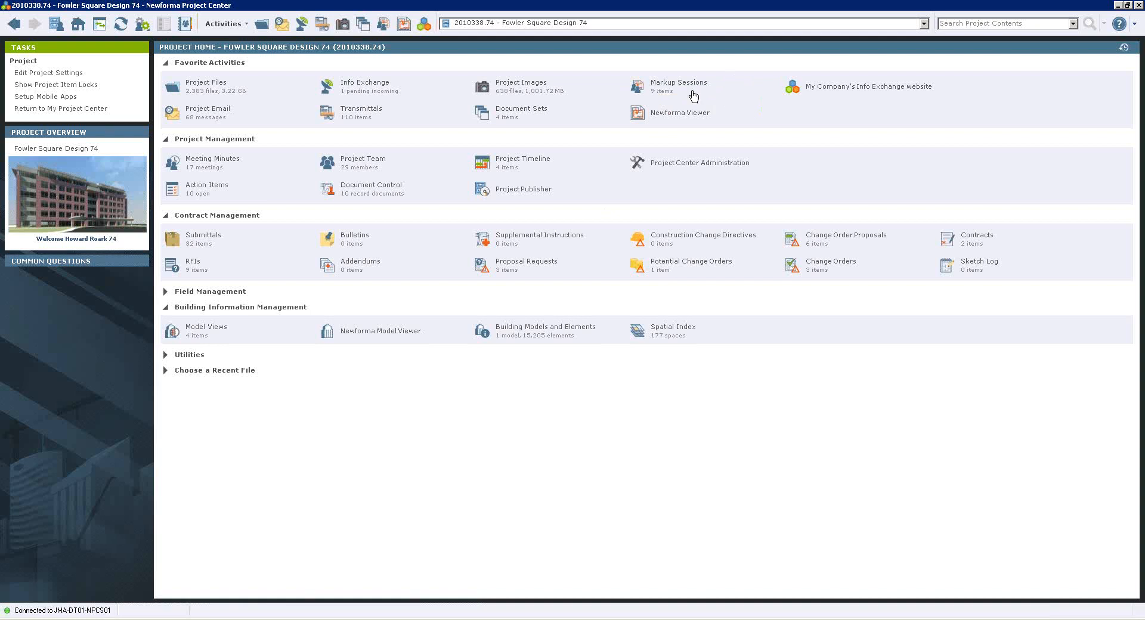
pyautogui.click(689, 91)
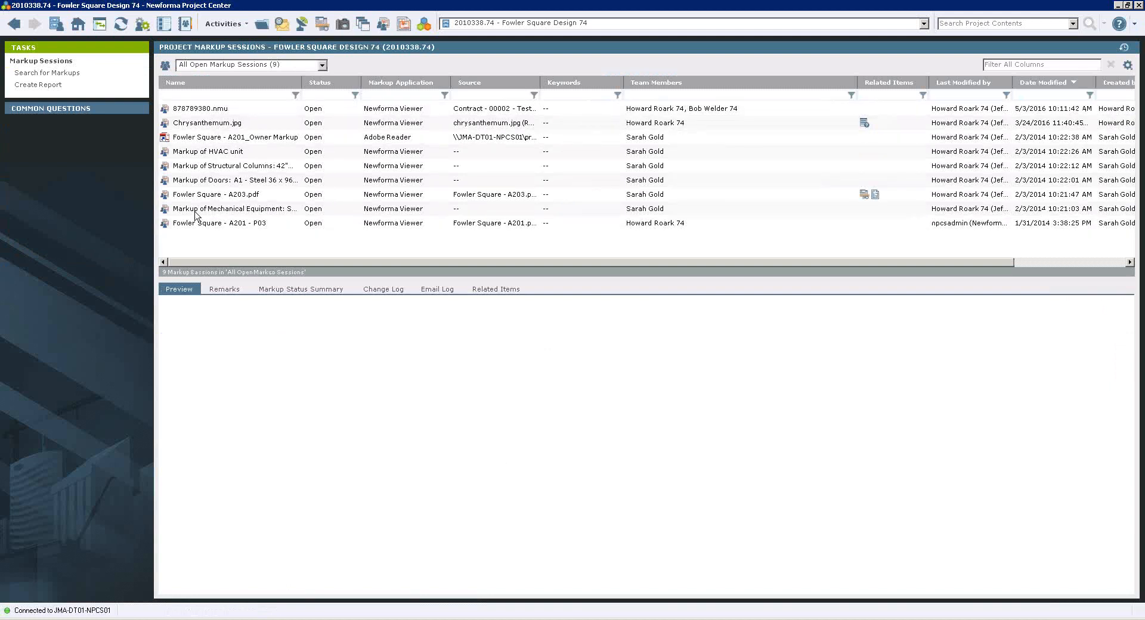
pyautogui.click(224, 116)
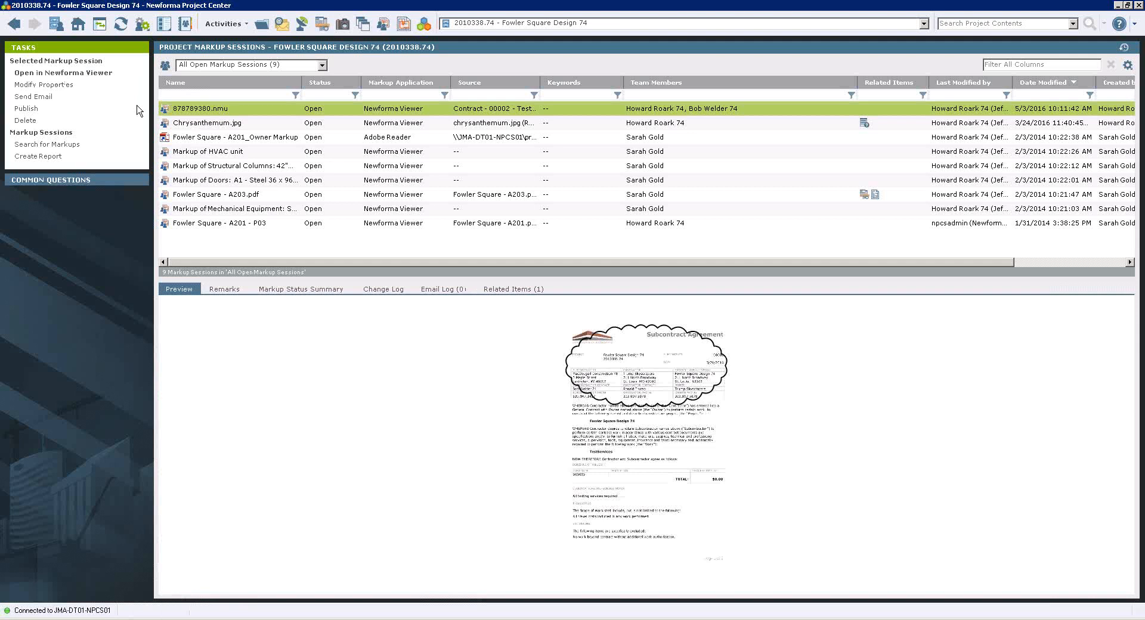
# Review the properties and status options of the 878789380.nmu markup session, and close them without saving changes.
pyautogui.click(63, 86)
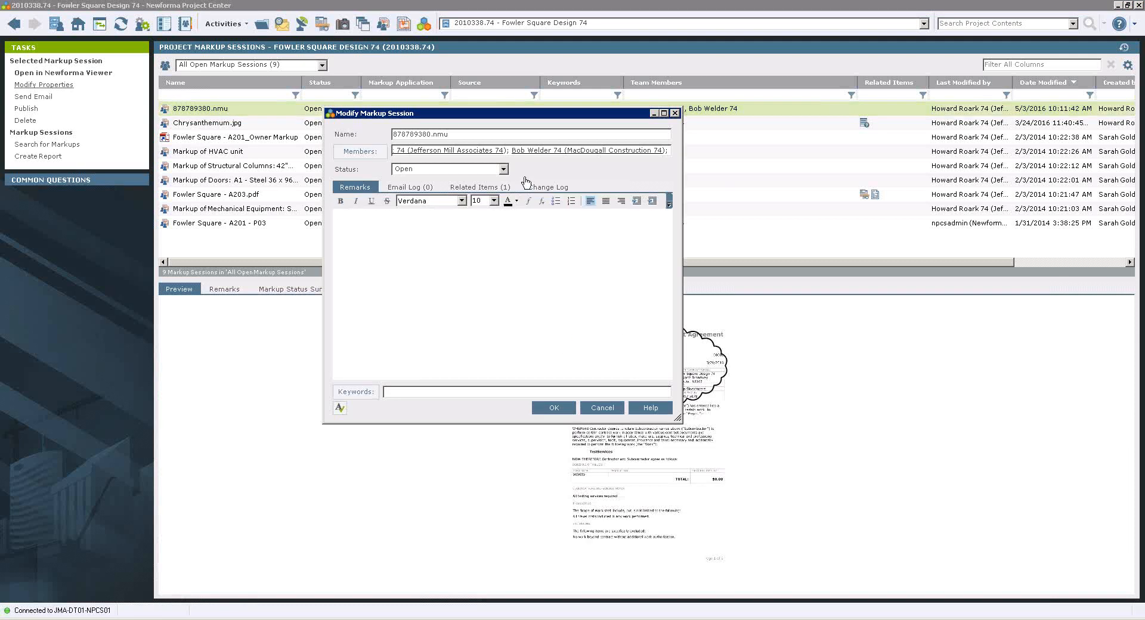
pyautogui.click(504, 170)
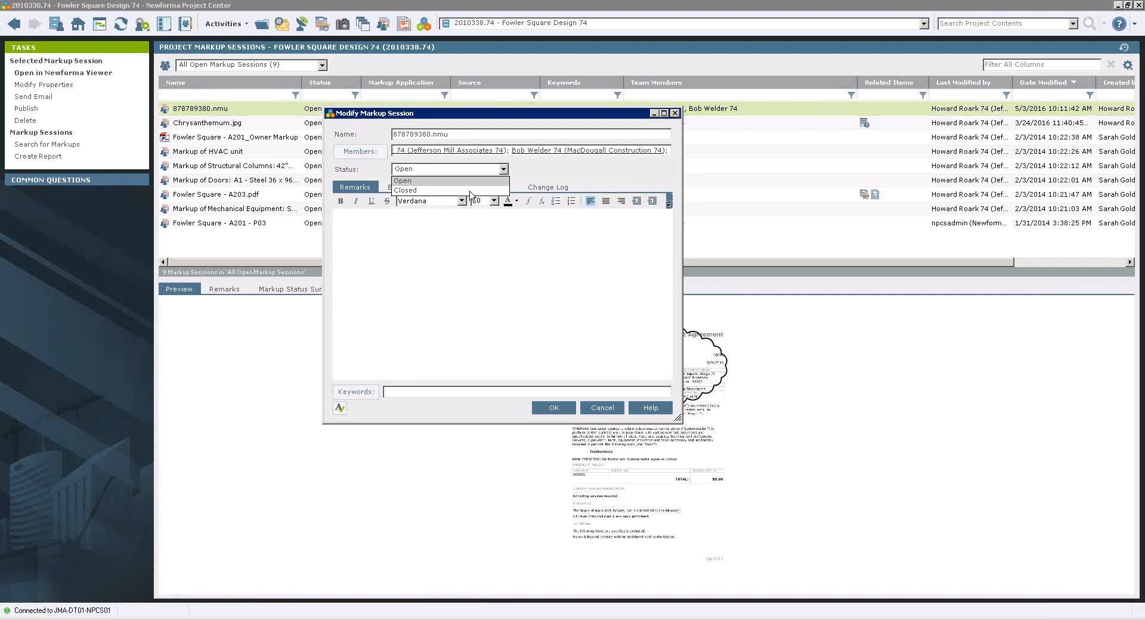
pyautogui.click(545, 170)
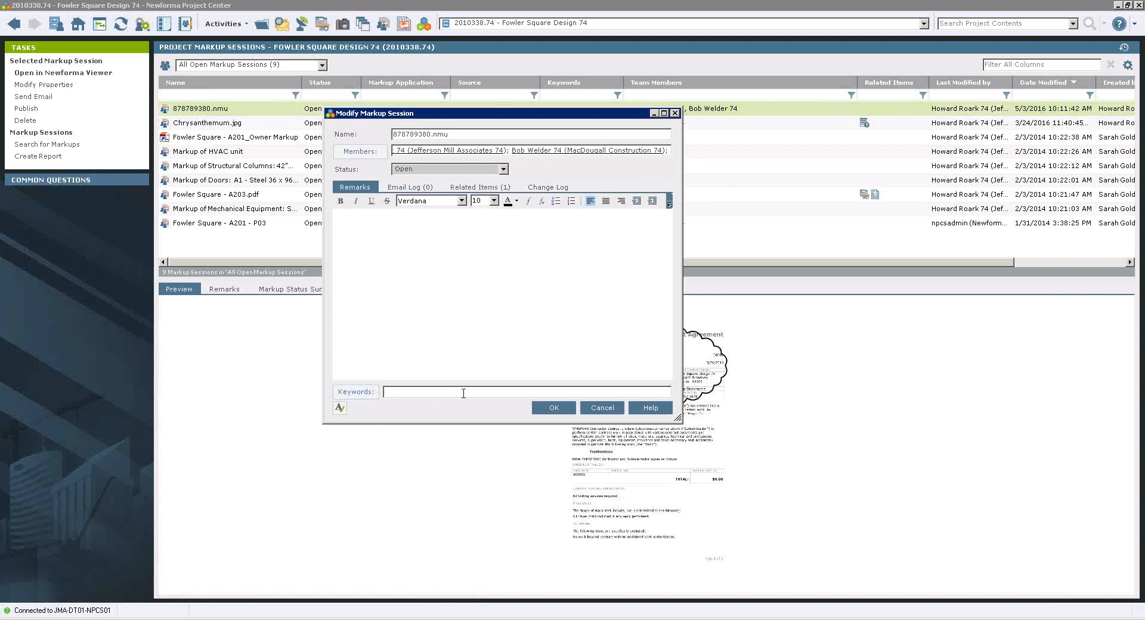
pyautogui.click(599, 406)
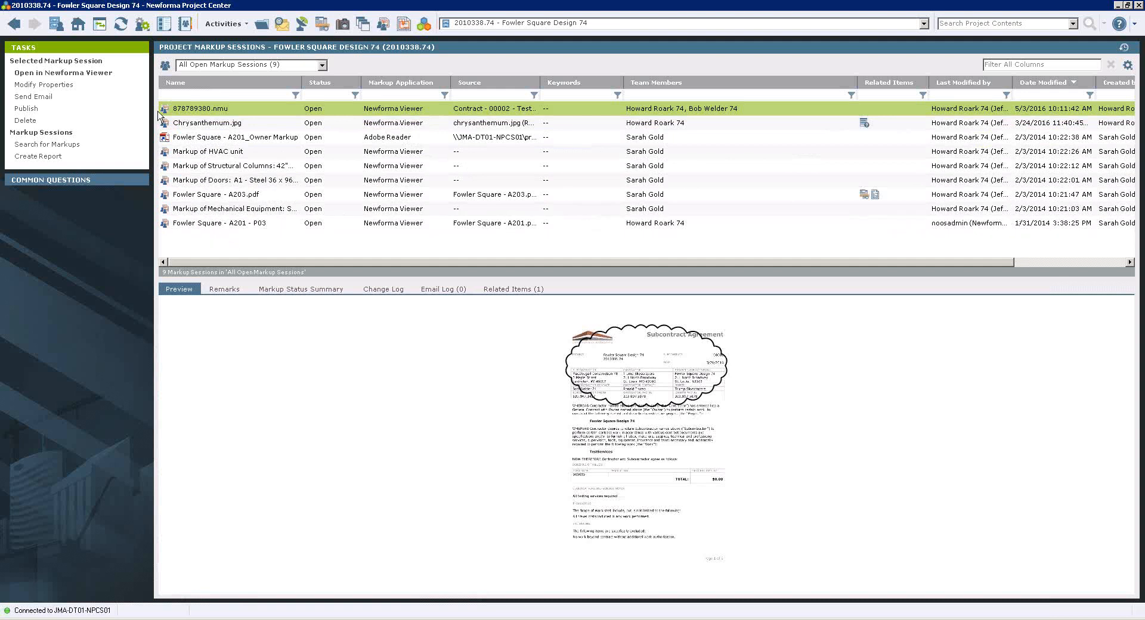
# Open the project's Document Control log from the project home and select record document C101.
pyautogui.click(78, 25)
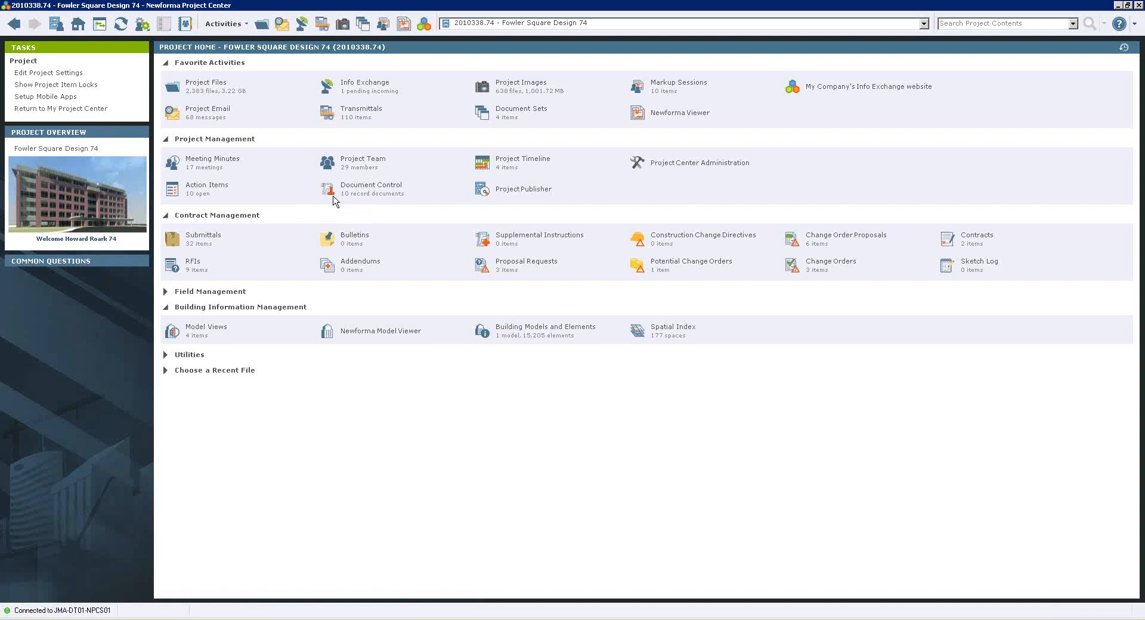
pyautogui.click(375, 187)
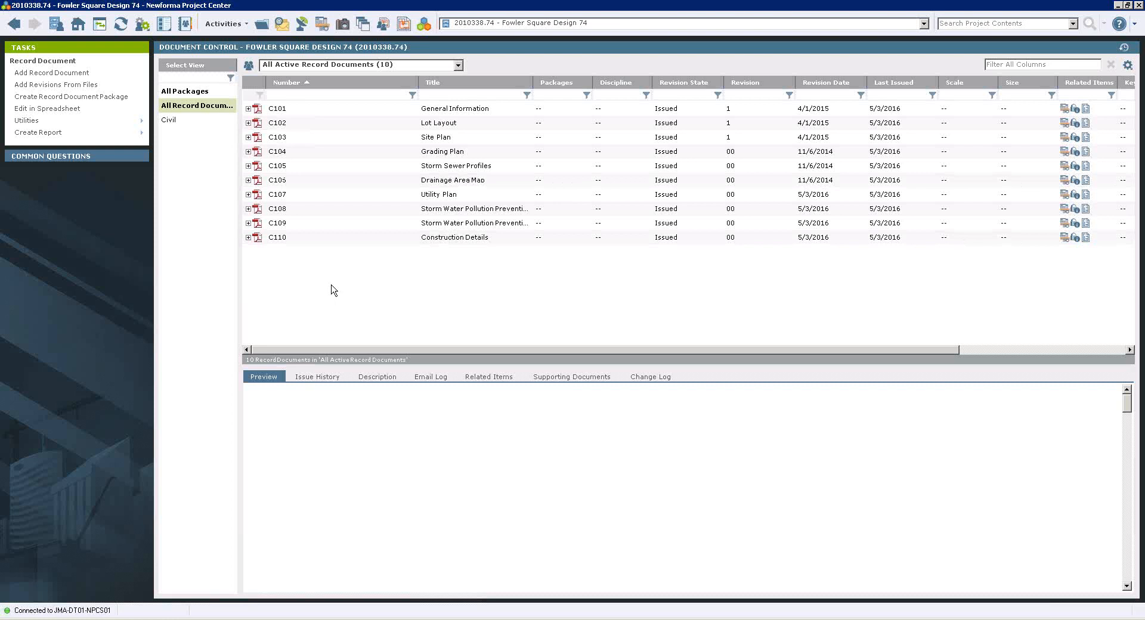
pyautogui.click(272, 109)
# Start a new action item in the project's action items log, examine its completion date and status options, and close it without creating it.
pyautogui.click(78, 24)
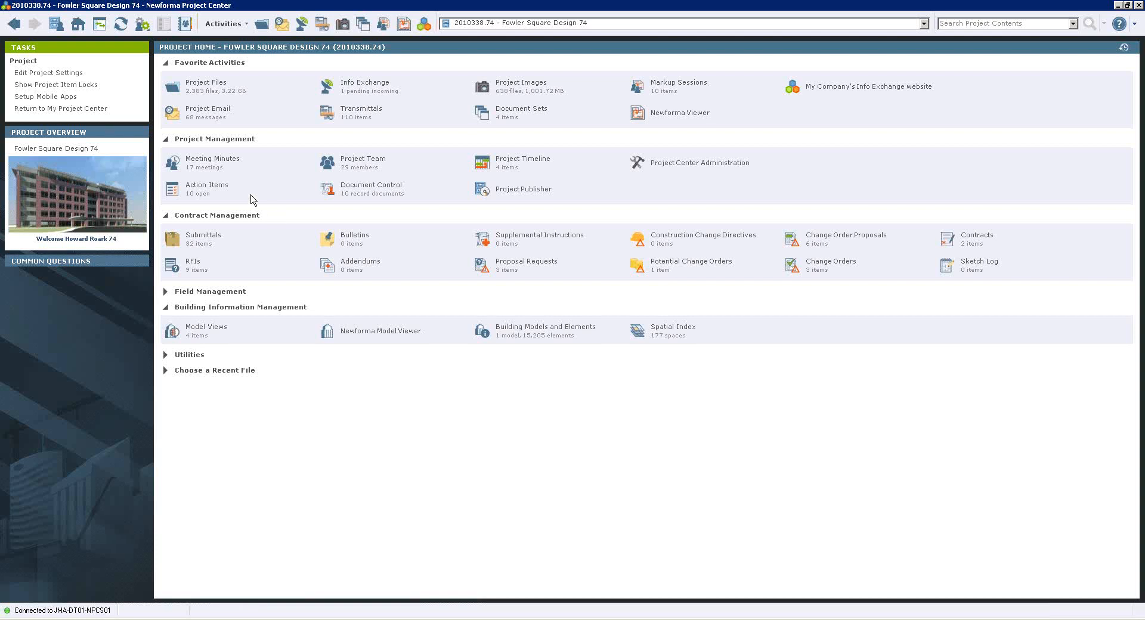
pyautogui.click(216, 188)
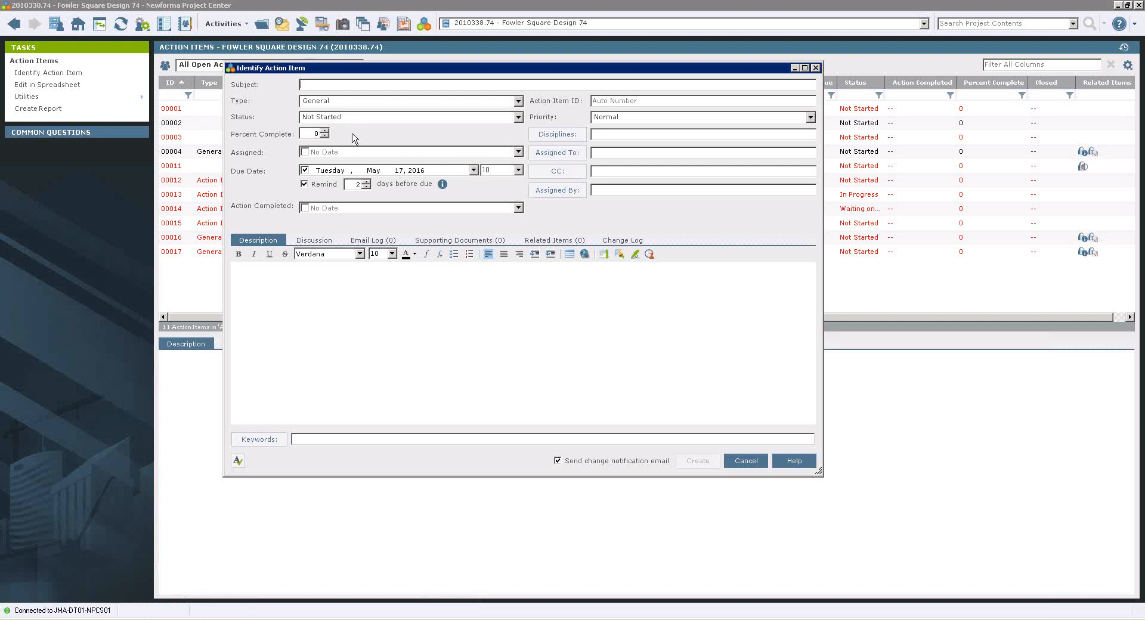
pyautogui.click(518, 208)
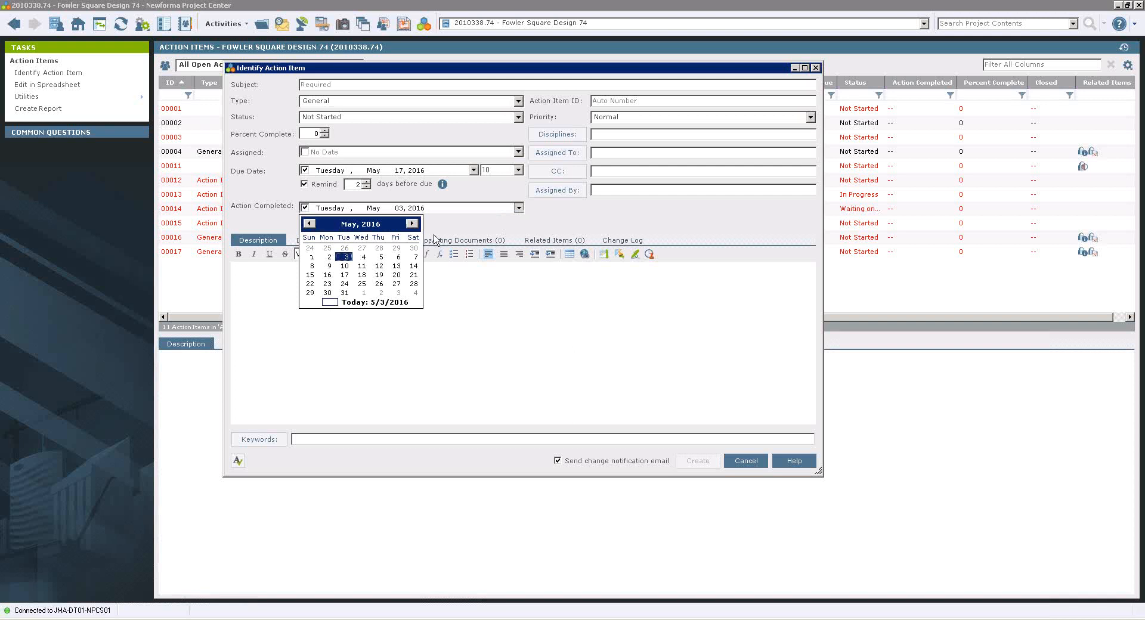
pyautogui.click(352, 119)
pyautogui.click(518, 118)
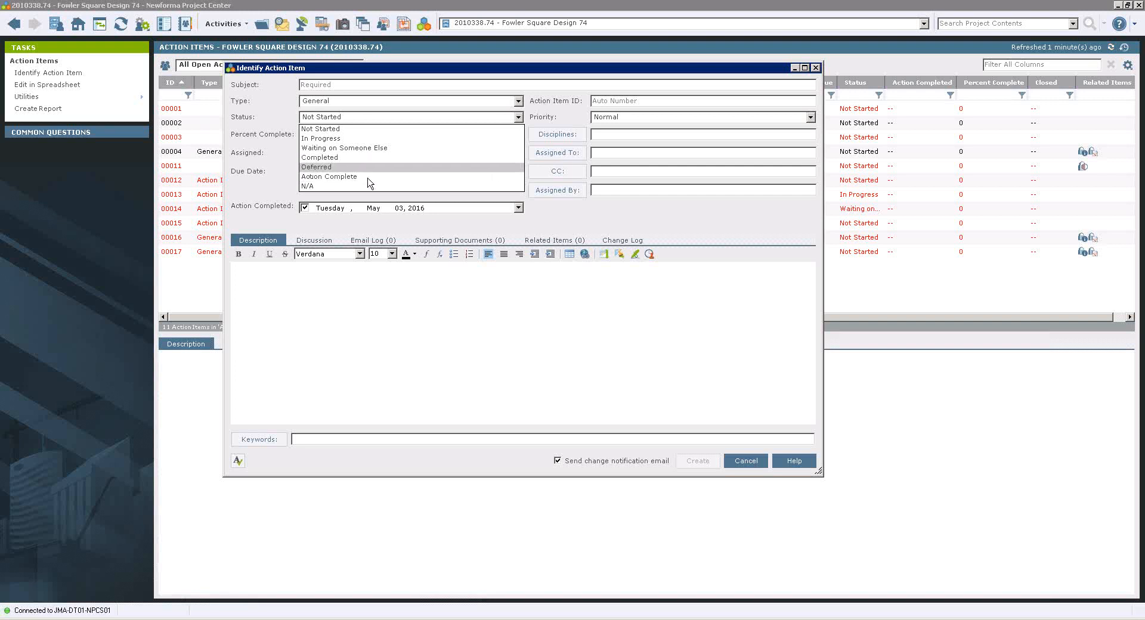
pyautogui.click(749, 464)
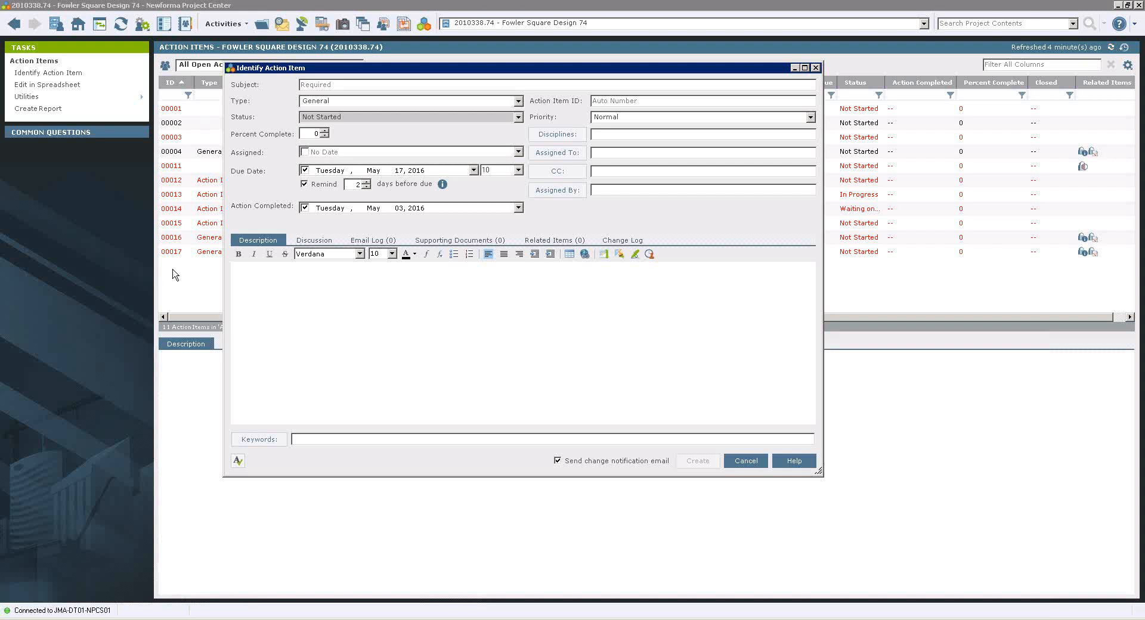
pyautogui.click(816, 68)
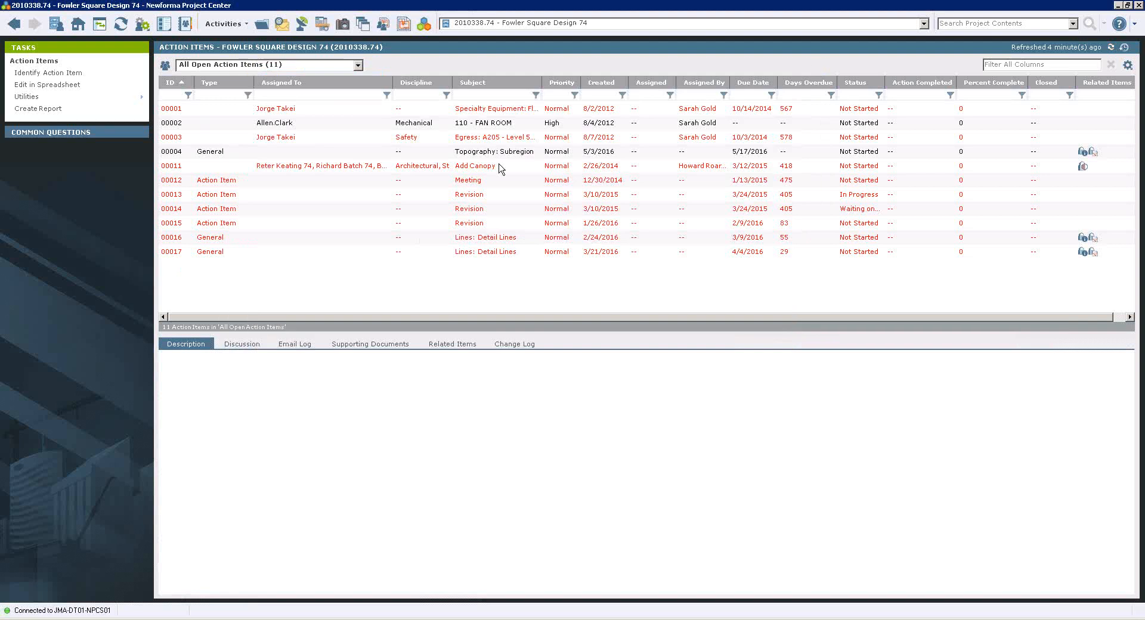